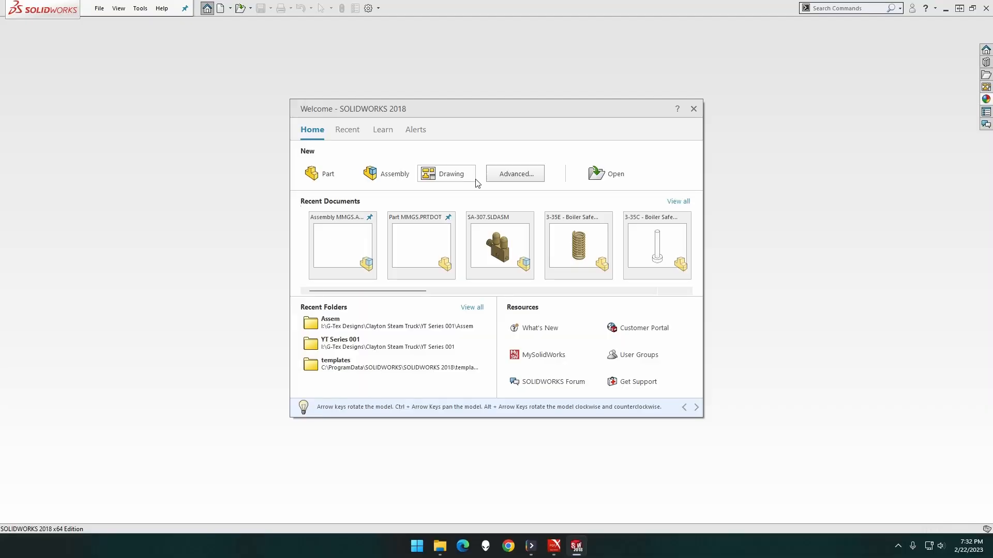
Step: Create a new part document from the Part MMGS template
{"action": "left_click", "coordinate": [510, 174]}
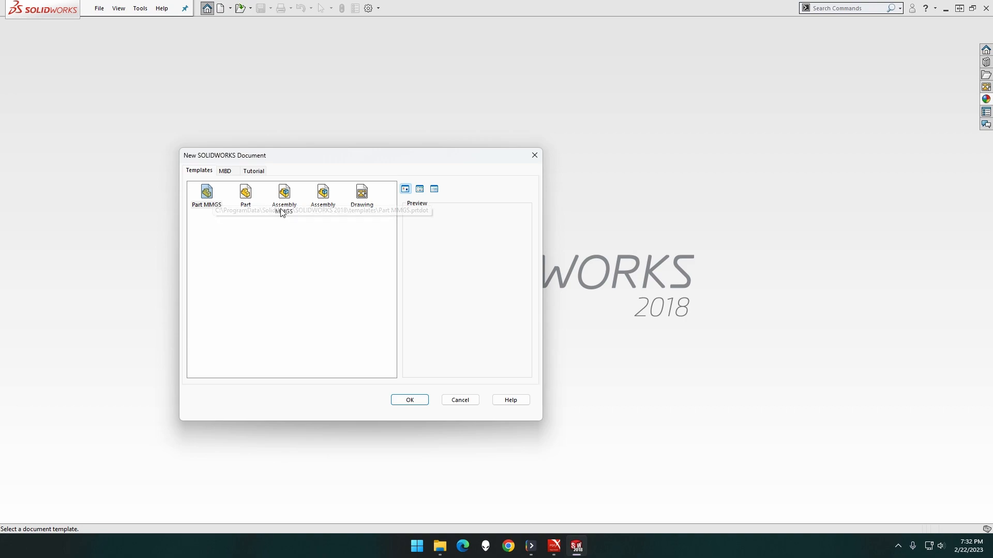
{"action": "left_click", "coordinate": [204, 192]}
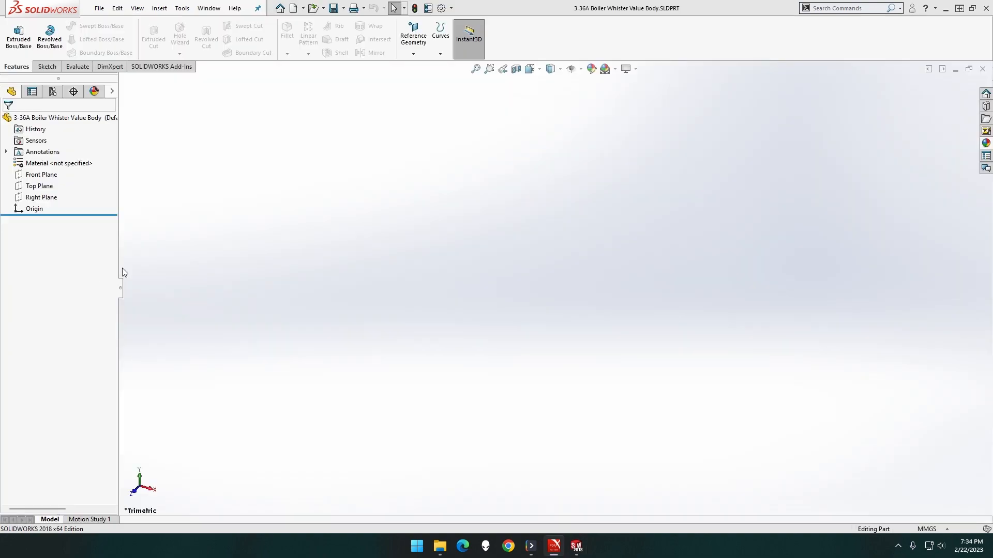
Step: Sketch a center rectangle about 110 by 117 mm on the Top Plane, centred on the origin
{"action": "left_click", "coordinate": [42, 187]}
{"action": "left_click", "coordinate": [52, 171]}
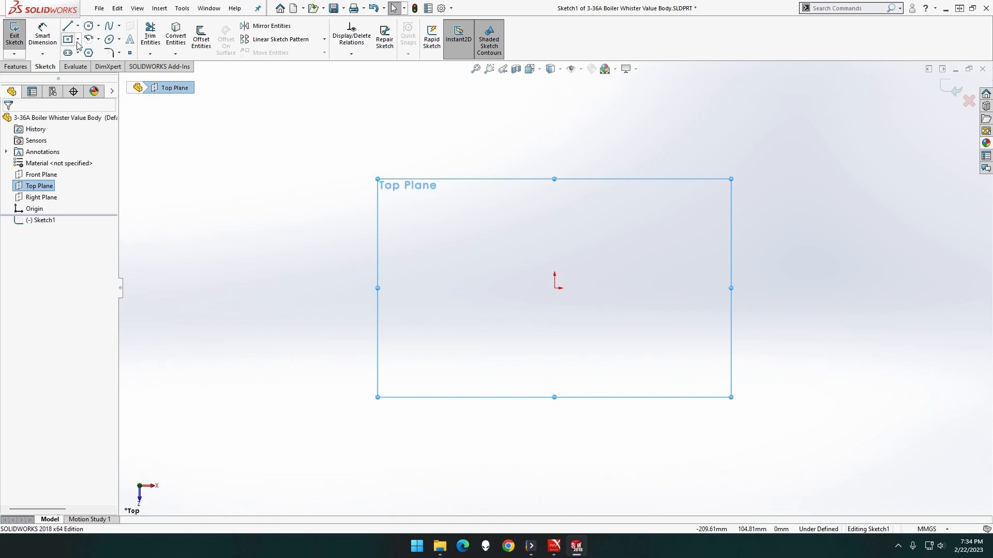
{"action": "left_click", "coordinate": [68, 41]}
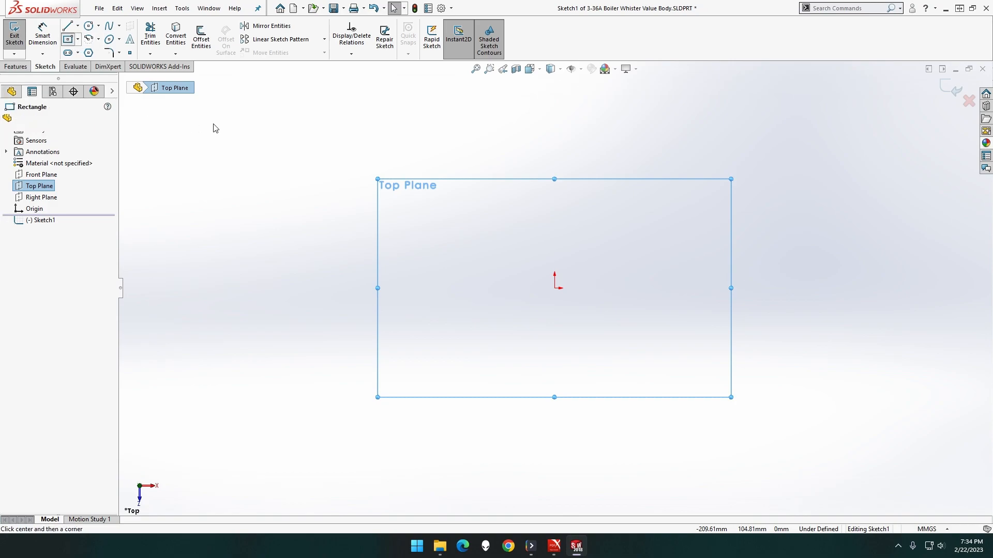
{"action": "left_click", "coordinate": [554, 288]}
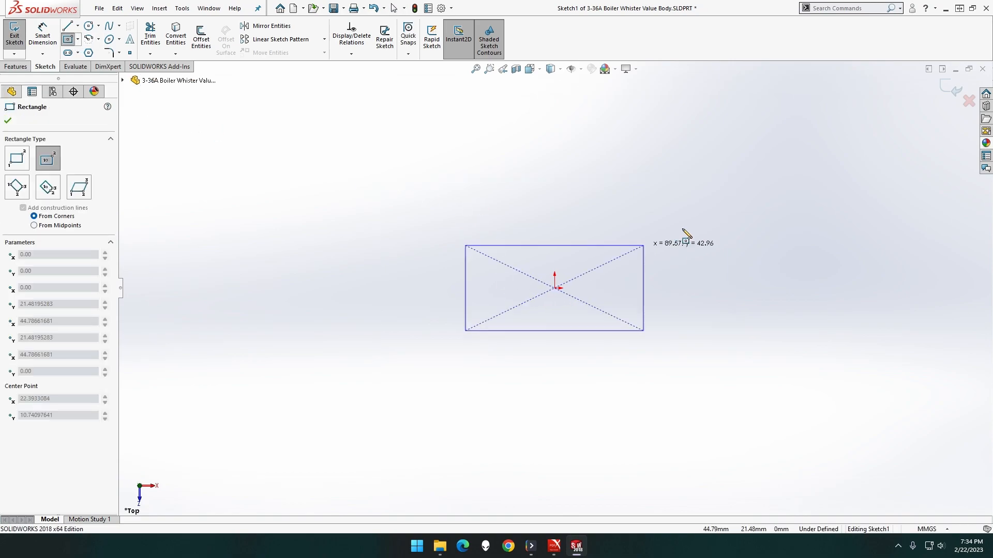
{"action": "left_click", "coordinate": [664, 173]}
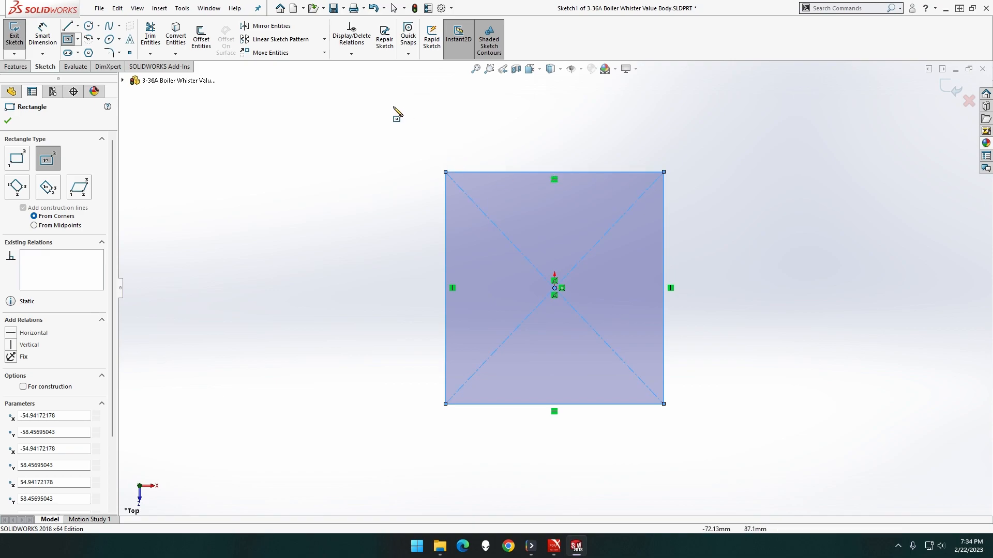
Step: Dimension the rectangle's width and height to 16 mm each
{"action": "left_click", "coordinate": [43, 36]}
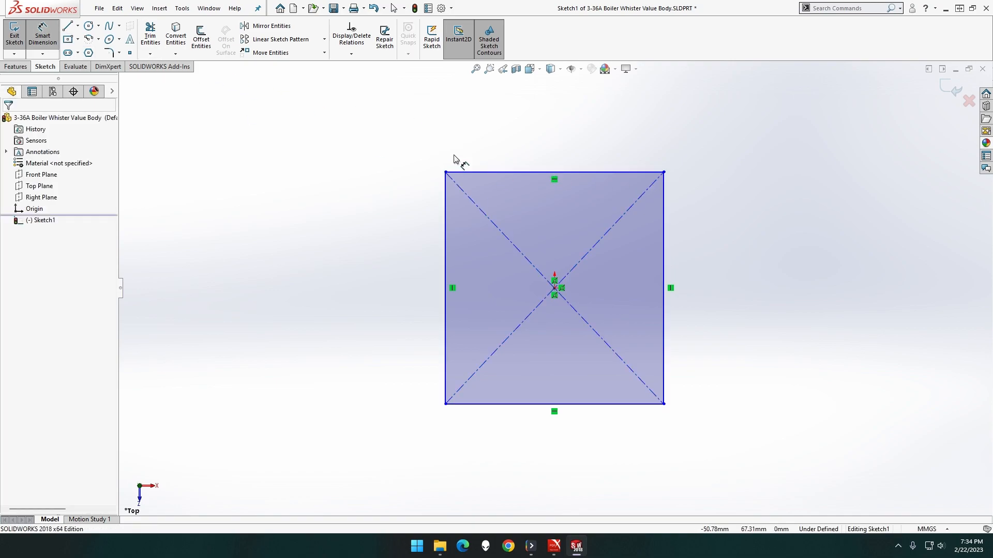
{"action": "left_click", "coordinate": [558, 173]}
{"action": "left_click", "coordinate": [560, 116]}
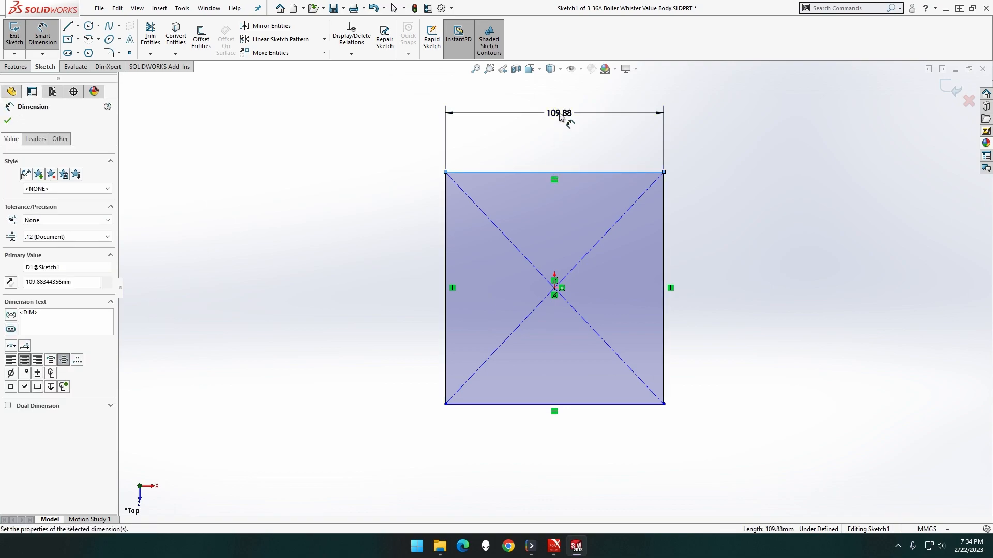
{"action": "type", "text": "16"}
{"action": "key", "text": "Return"}
{"action": "left_click", "coordinate": [664, 249]}
{"action": "left_click", "coordinate": [729, 274]}
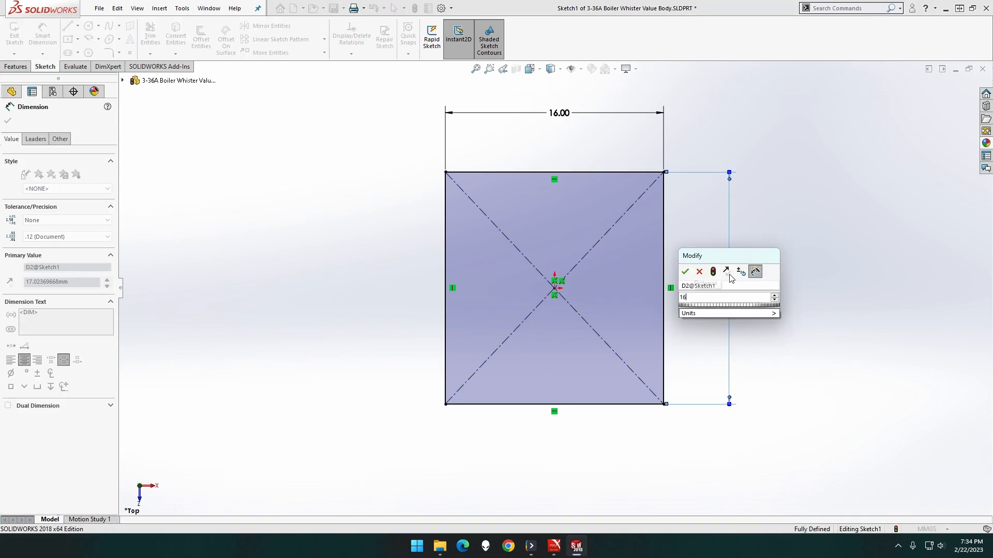
{"action": "type", "text": "16"}
{"action": "key", "text": "Return"}
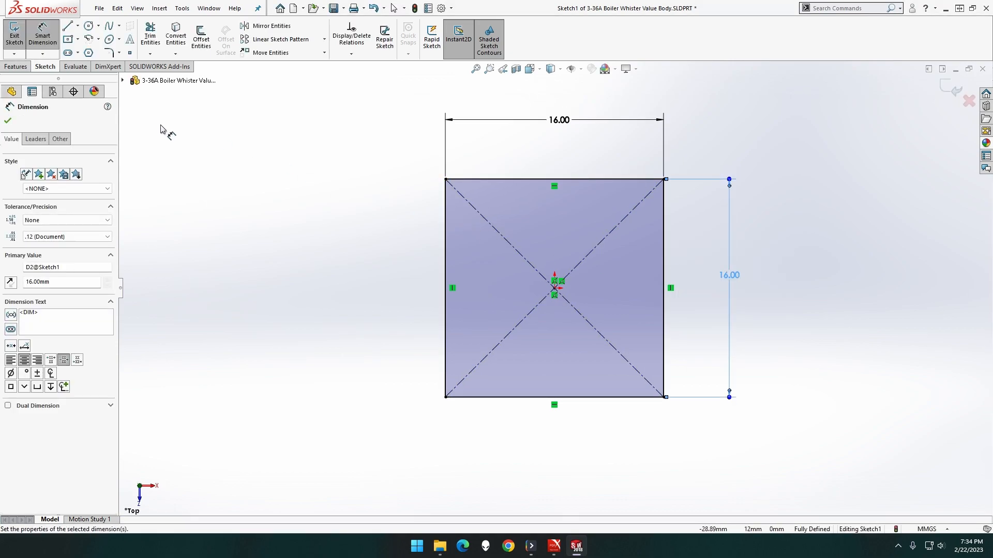
Step: Extrude the square profile upward as a blind boss 25 mm deep
{"action": "left_click", "coordinate": [24, 68]}
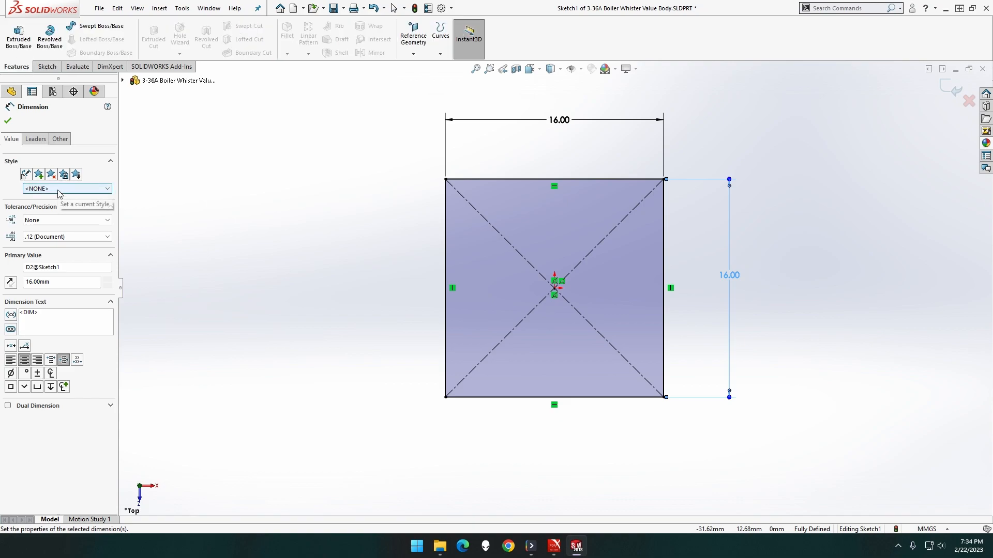
{"action": "left_click", "coordinate": [18, 36]}
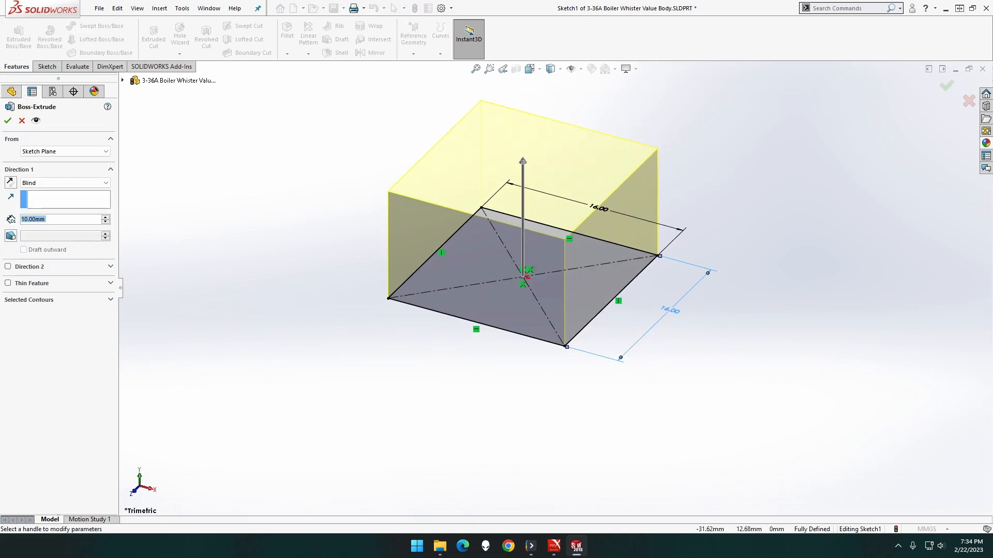
{"action": "type", "text": "25"}
{"action": "key", "text": "Return"}
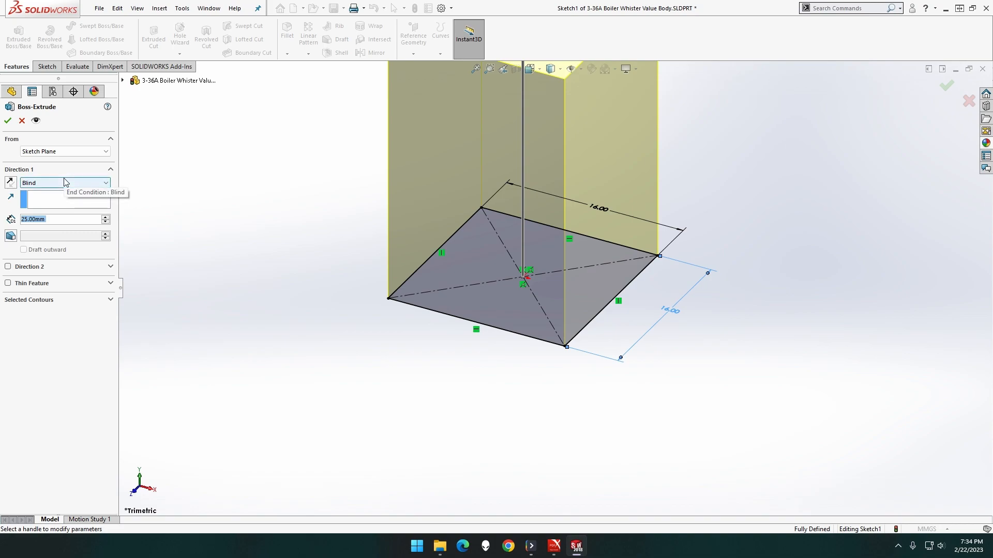
{"action": "left_click", "coordinate": [8, 121]}
{"action": "scroll", "coordinate": [383, 224], "scroll_direction": "up", "scroll_amount": 2}
{"action": "left_click", "coordinate": [381, 208]}
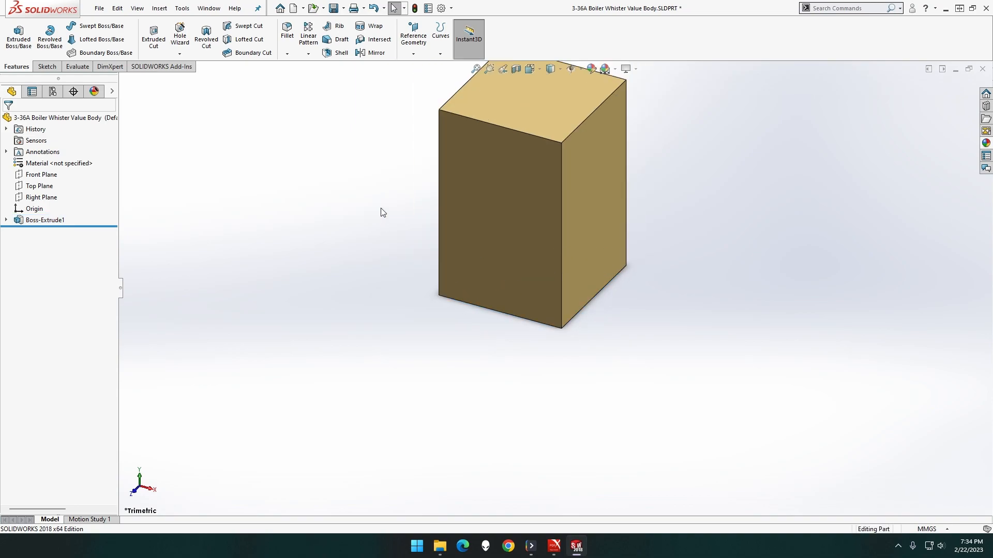
Step: Fillet the block's four vertical edges with a 3 mm symmetric radius
{"action": "left_click", "coordinate": [287, 32]}
{"action": "type", "text": "3"}
{"action": "key", "text": "Return"}
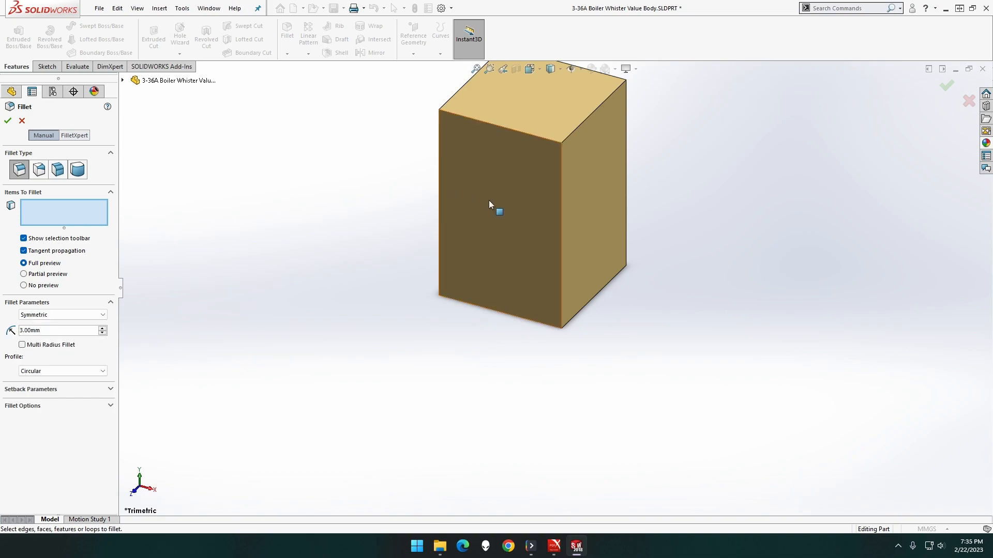
{"action": "left_click", "coordinate": [562, 210]}
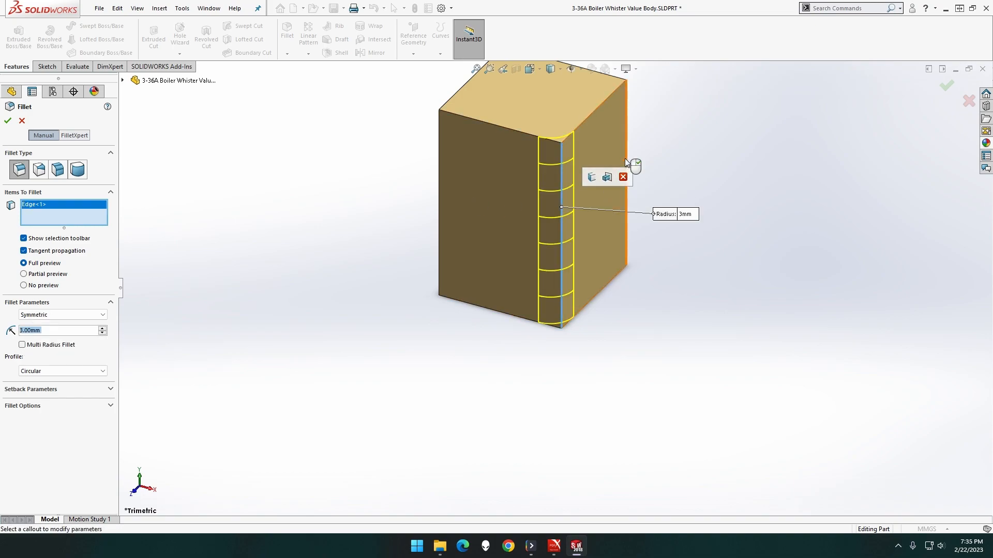
{"action": "left_click", "coordinate": [626, 162]}
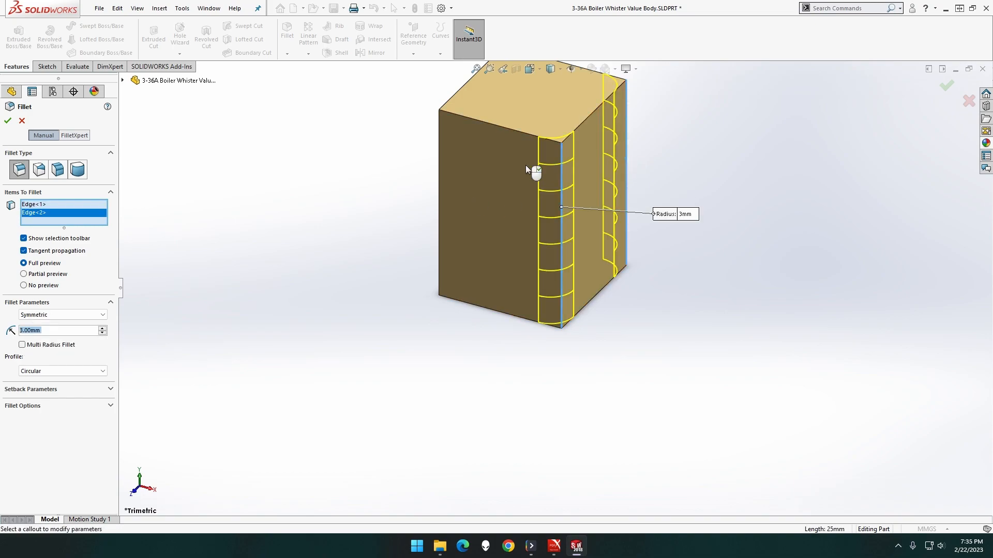
{"action": "left_click", "coordinate": [504, 149]}
{"action": "left_click", "coordinate": [440, 196]}
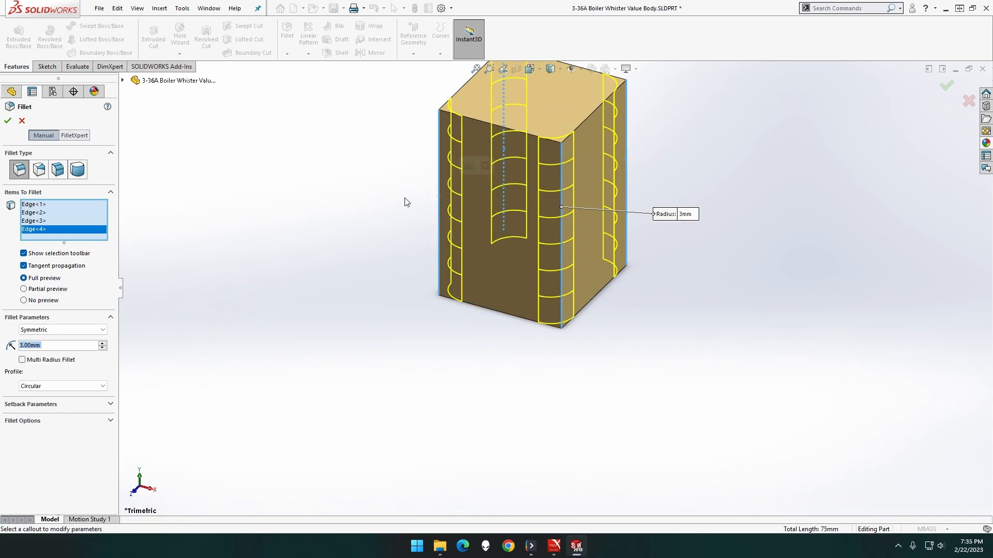
{"action": "left_click", "coordinate": [8, 122]}
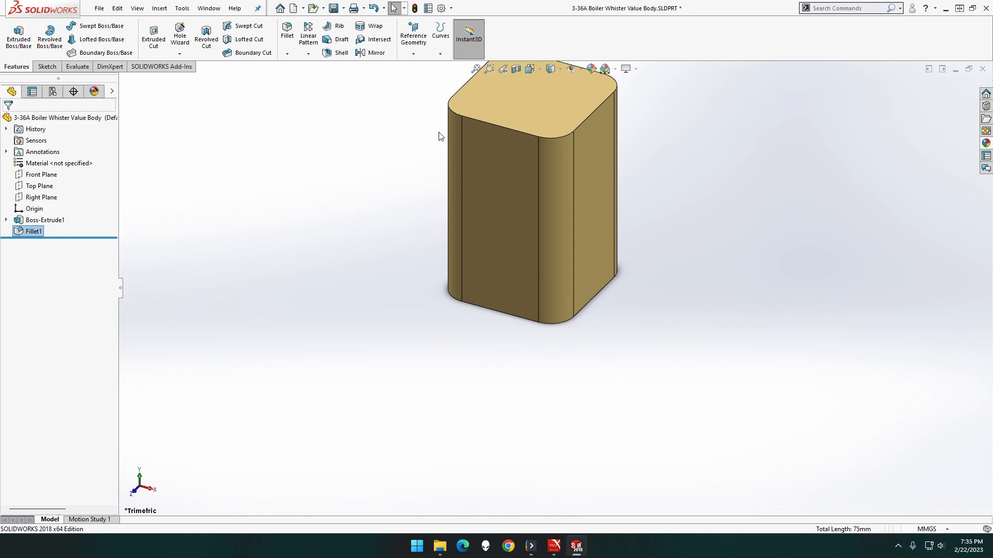
Step: Sketch a circle about 10 mm in diameter on the block's top face, centred on the origin
{"action": "right_click", "coordinate": [504, 107]}
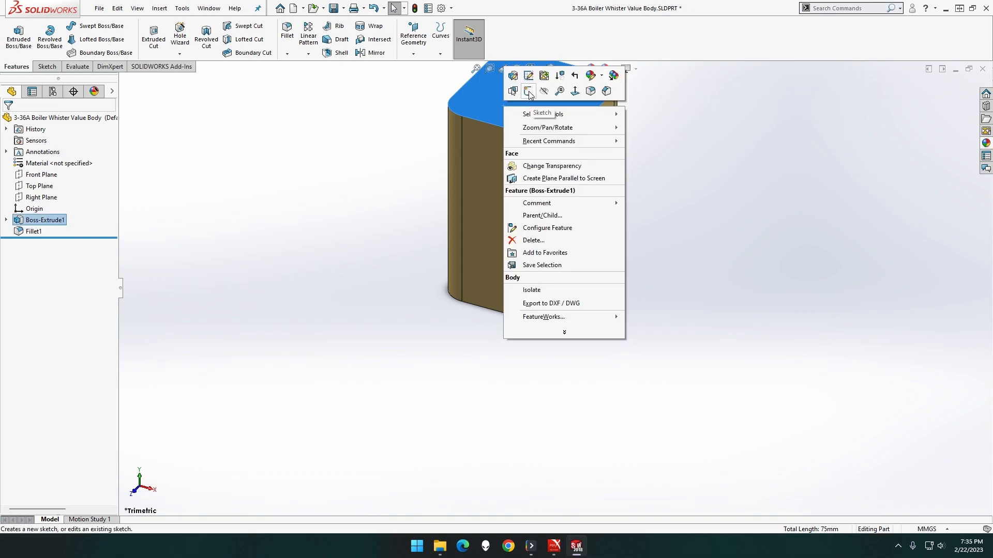
{"action": "left_click", "coordinate": [575, 91]}
{"action": "right_click", "coordinate": [544, 156]}
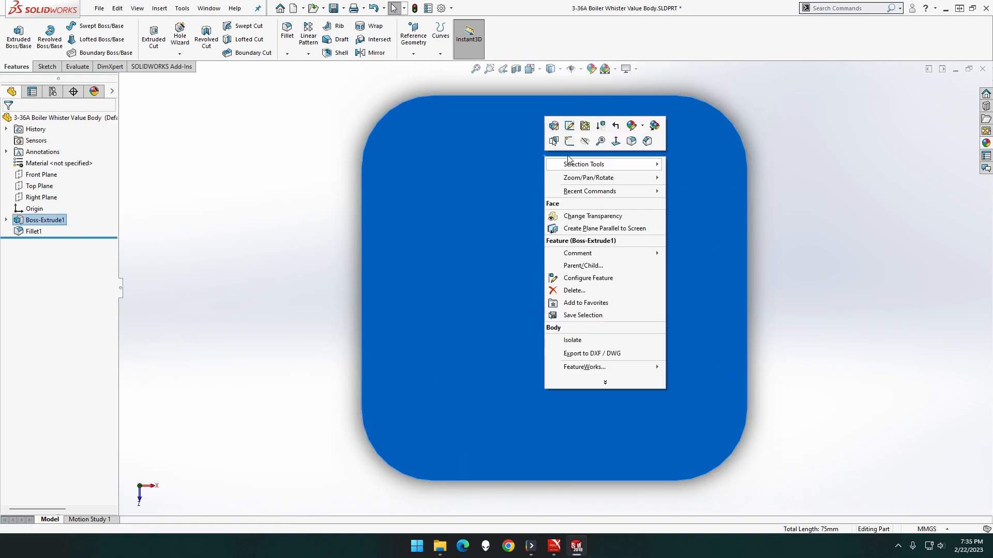
{"action": "left_click", "coordinate": [570, 141]}
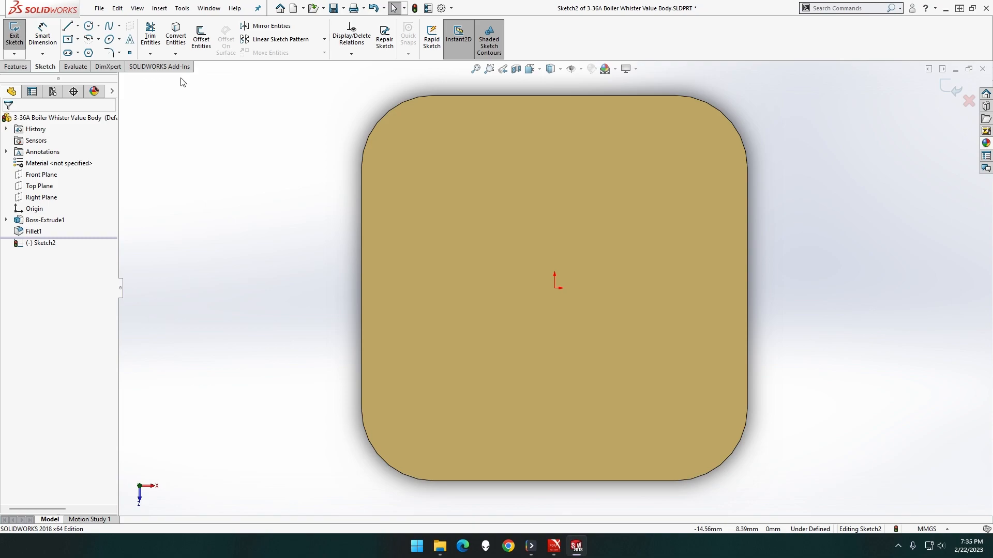
{"action": "left_click", "coordinate": [89, 25]}
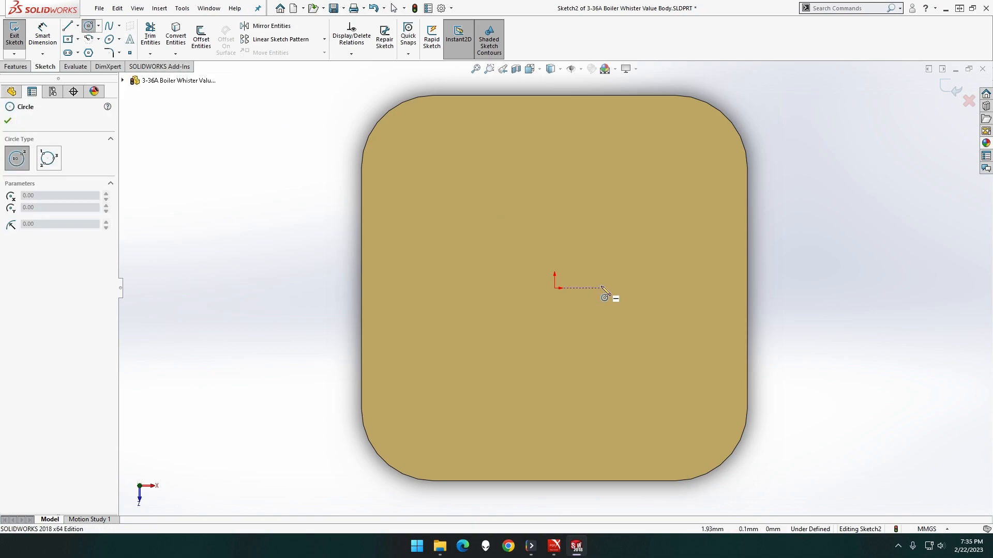
{"action": "left_click", "coordinate": [555, 289]}
{"action": "left_click", "coordinate": [653, 371]}
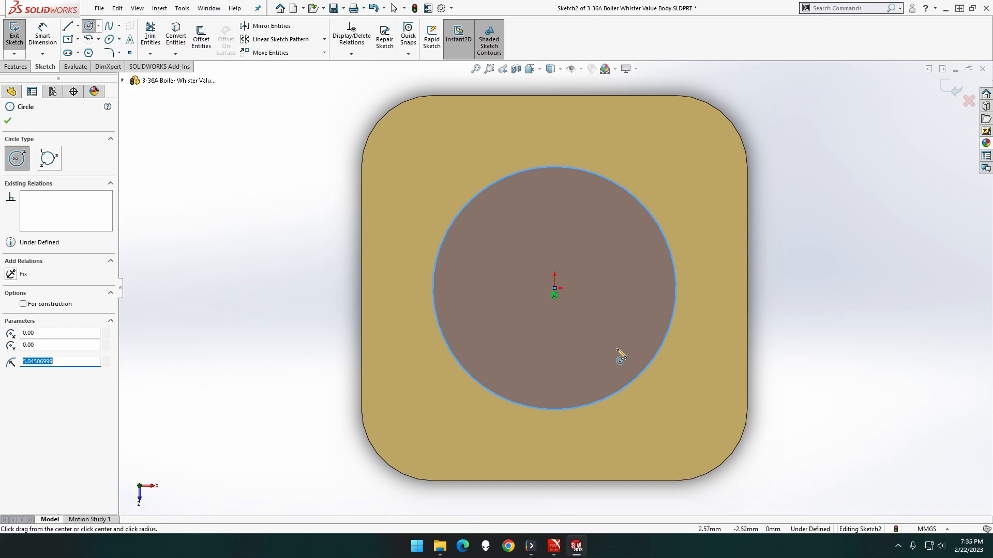
Step: Dimension the circle on the top face to a diameter of 10 mm
{"action": "left_click", "coordinate": [42, 35]}
{"action": "left_click", "coordinate": [600, 168]}
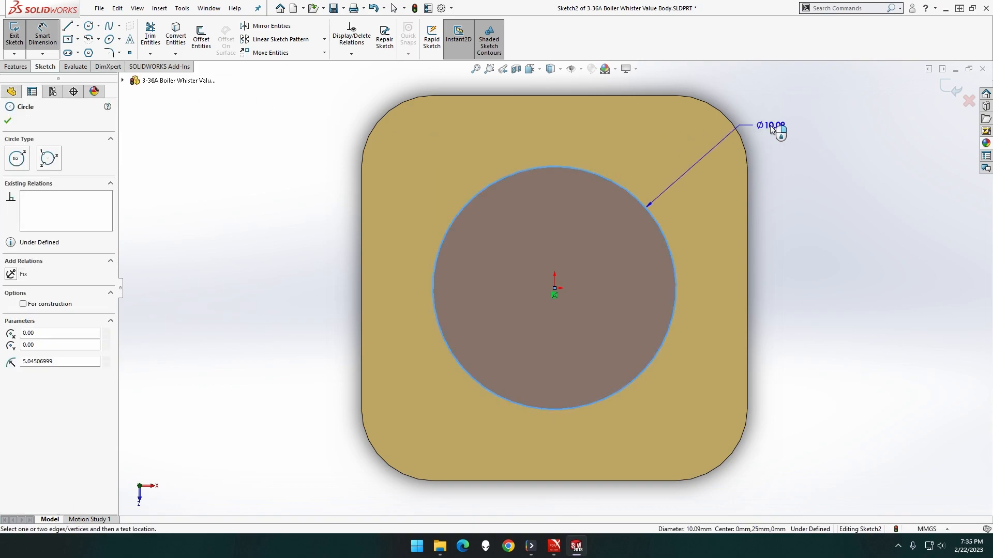
{"action": "left_click", "coordinate": [773, 104]}
{"action": "type", "text": "10.00mm"}
{"action": "key", "text": "Return"}
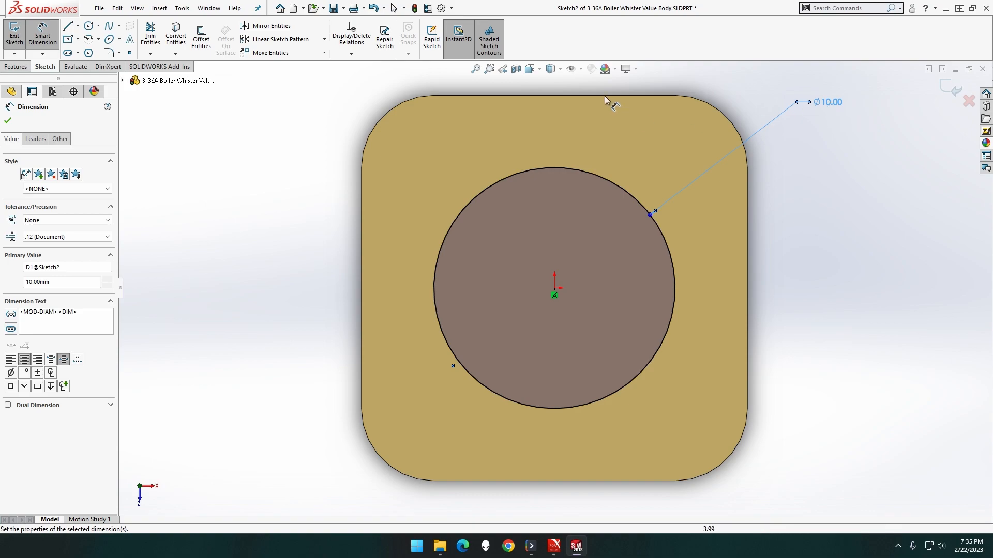
Step: Extrude the circle as a blind boss 6.5 mm deep, merged with the block
{"action": "left_click", "coordinate": [15, 66]}
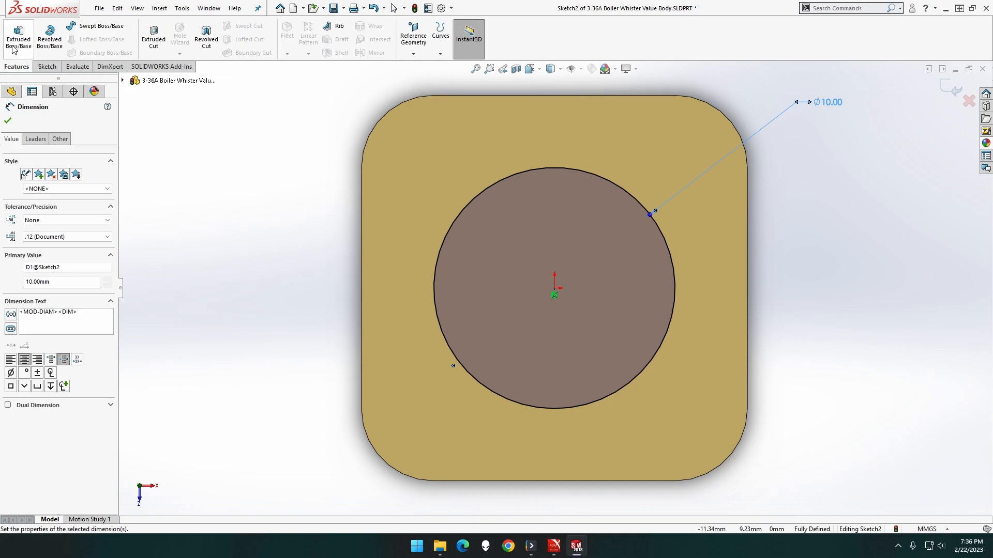
{"action": "left_click", "coordinate": [15, 47]}
{"action": "type", "text": "6.5"}
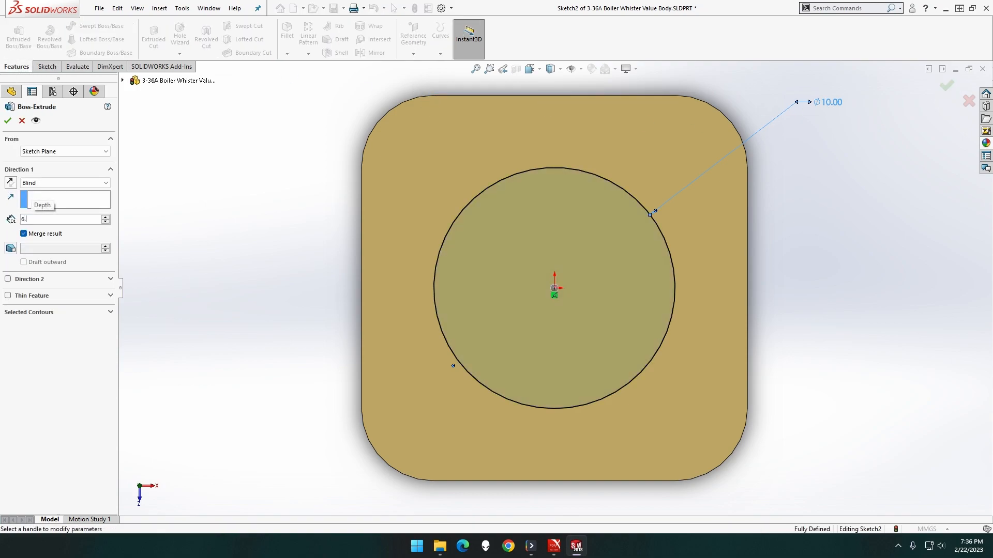
{"action": "key", "text": "Return"}
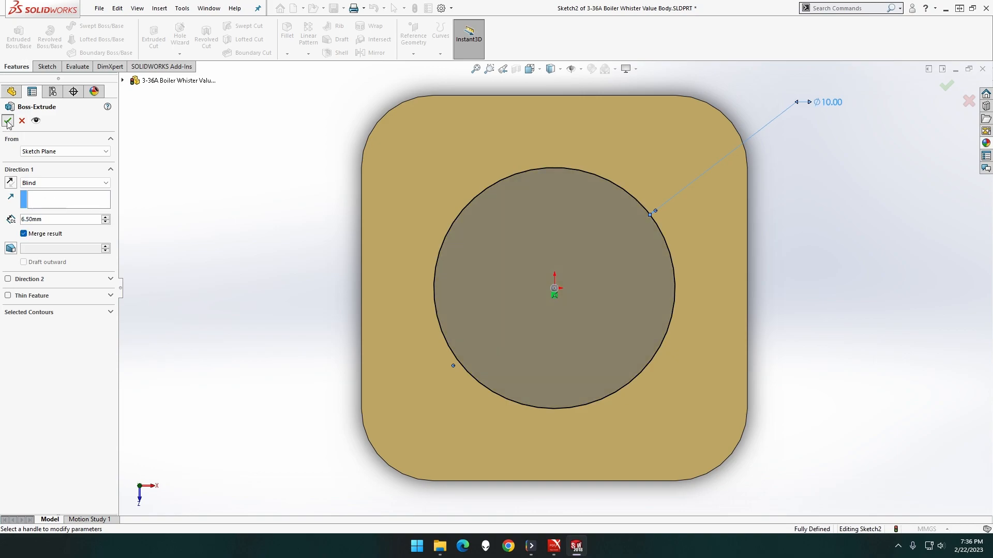
{"action": "left_click", "coordinate": [8, 121]}
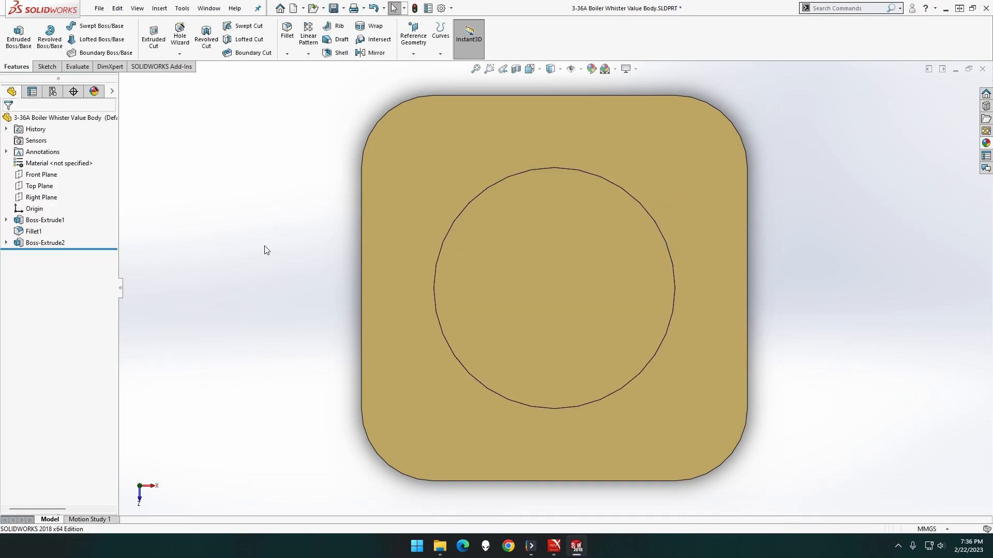
{"action": "middle_click_drag", "start_coordinate": [265, 246], "coordinate": [281, 189]}
{"action": "key", "text": "f"}
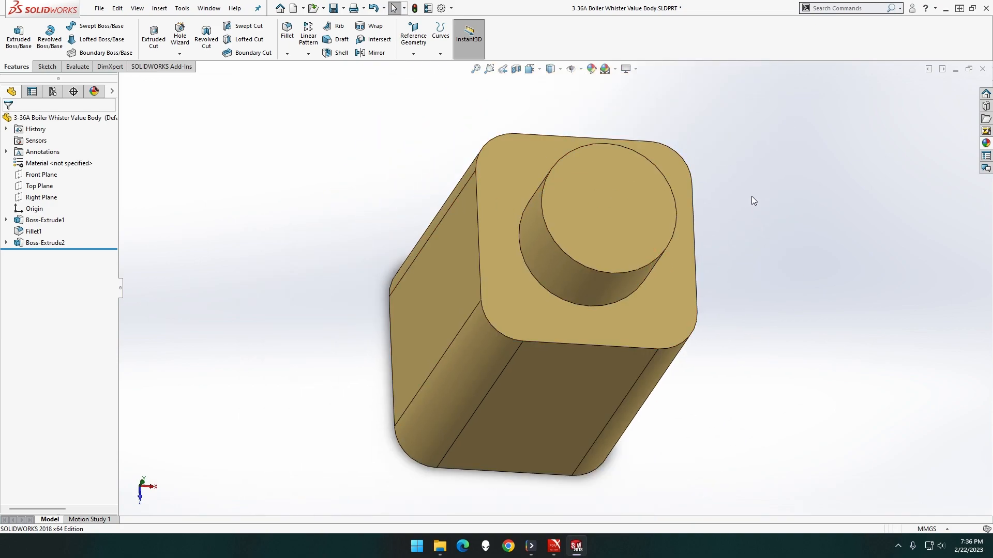
{"action": "left_click", "coordinate": [415, 335]}
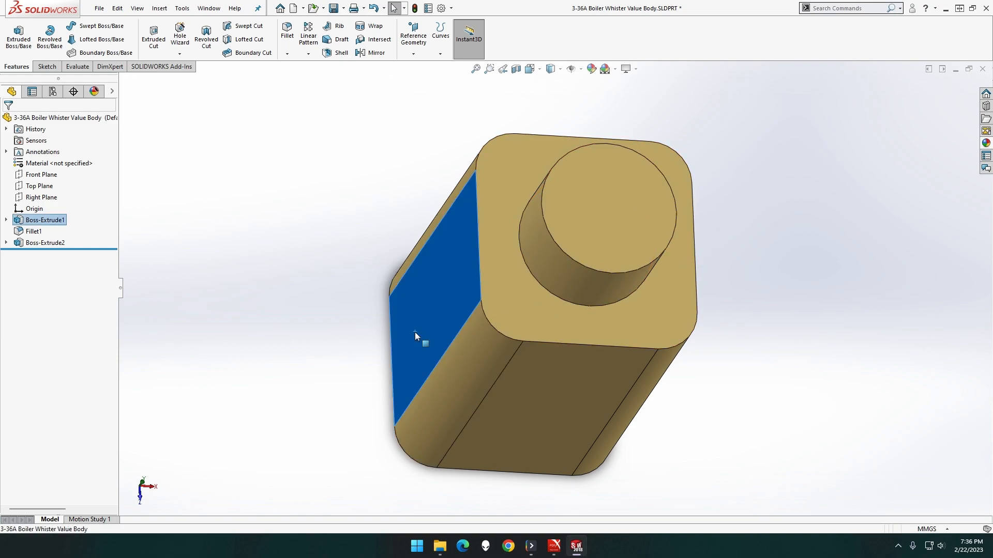
{"action": "right_click", "coordinate": [415, 335]}
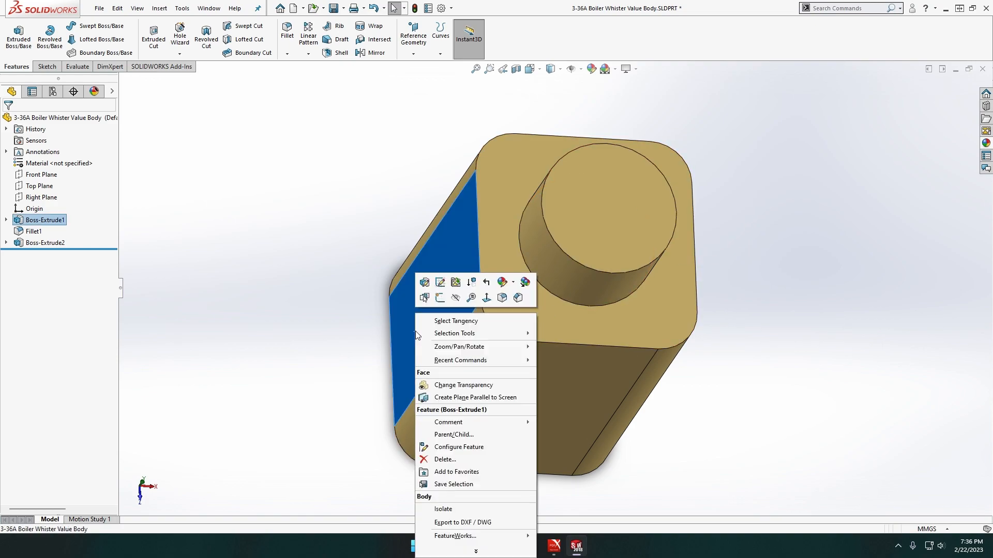
{"action": "left_click", "coordinate": [442, 300]}
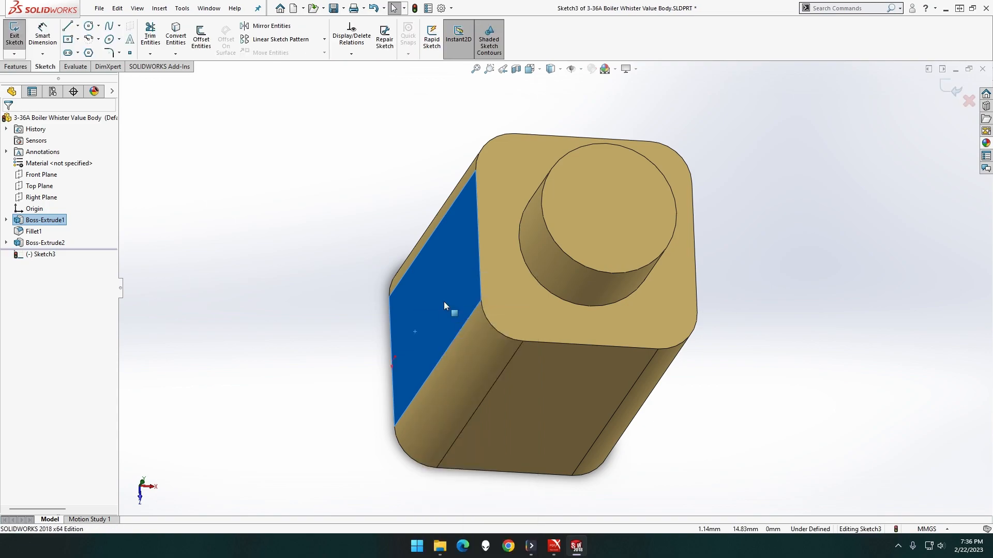
{"action": "left_click", "coordinate": [15, 36]}
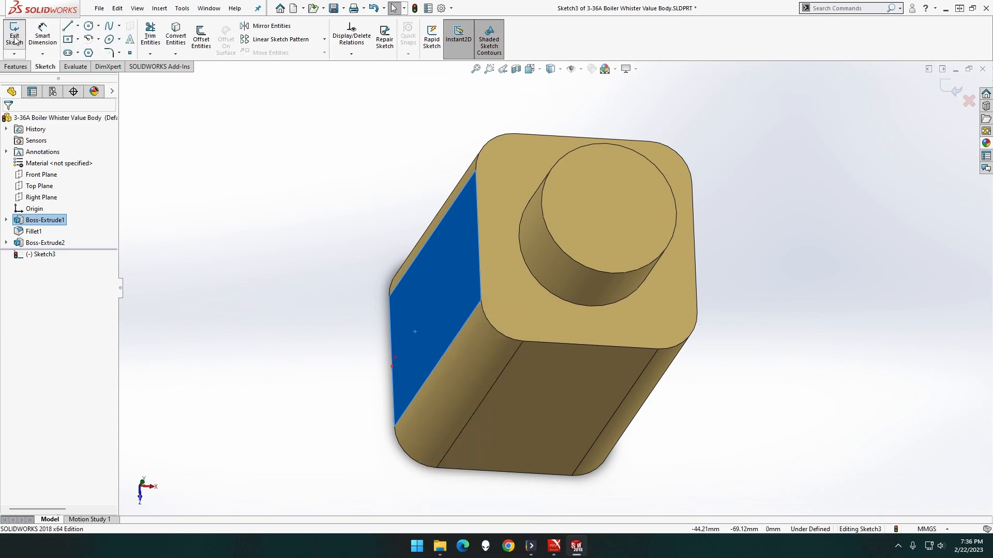
Step: Sketch a circle about 7.9 mm in diameter on the block's flat side face facing negative X, roughly above the origin
{"action": "right_click", "coordinate": [460, 265]}
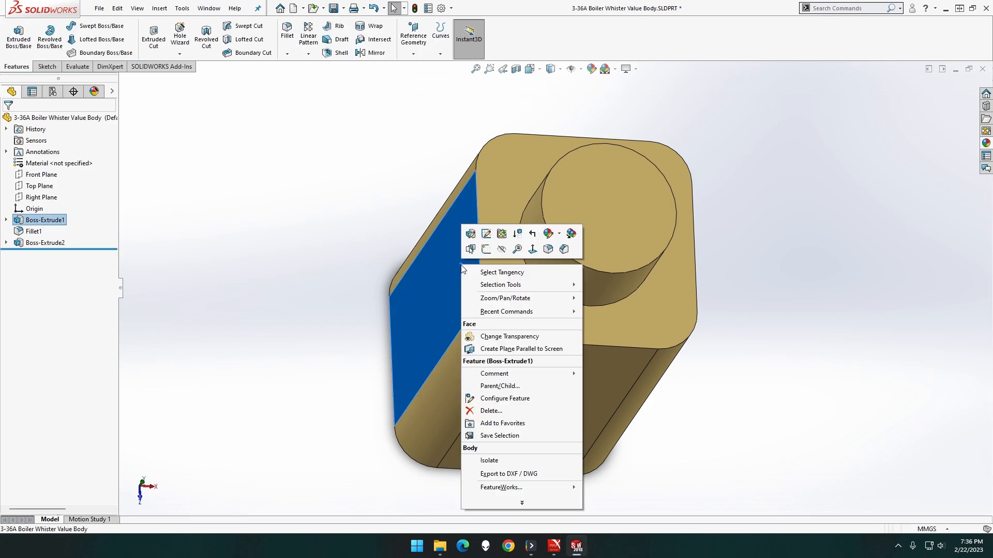
{"action": "left_click", "coordinate": [535, 251]}
{"action": "right_click", "coordinate": [578, 272]}
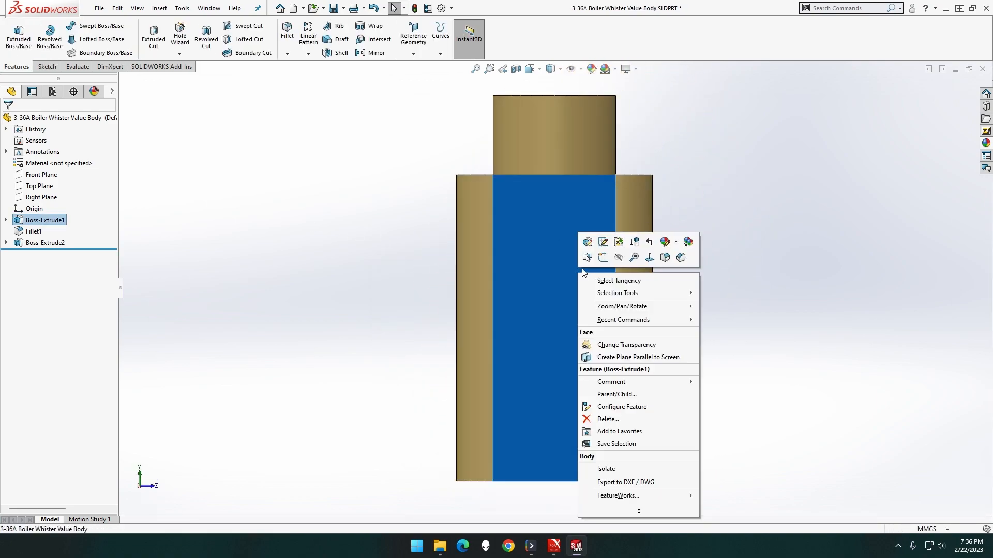
{"action": "left_click", "coordinate": [597, 258]}
{"action": "left_click", "coordinate": [262, 167]}
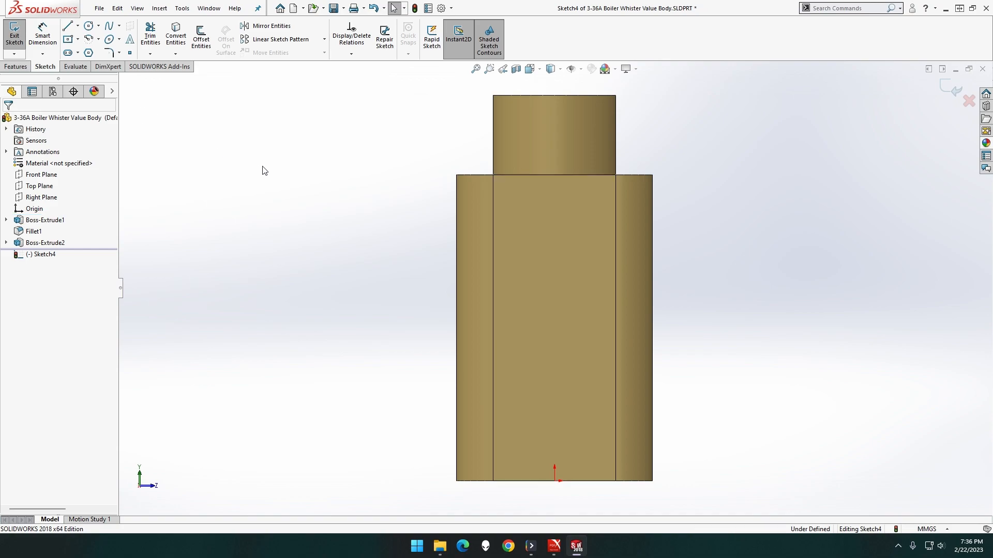
{"action": "left_click", "coordinate": [89, 25]}
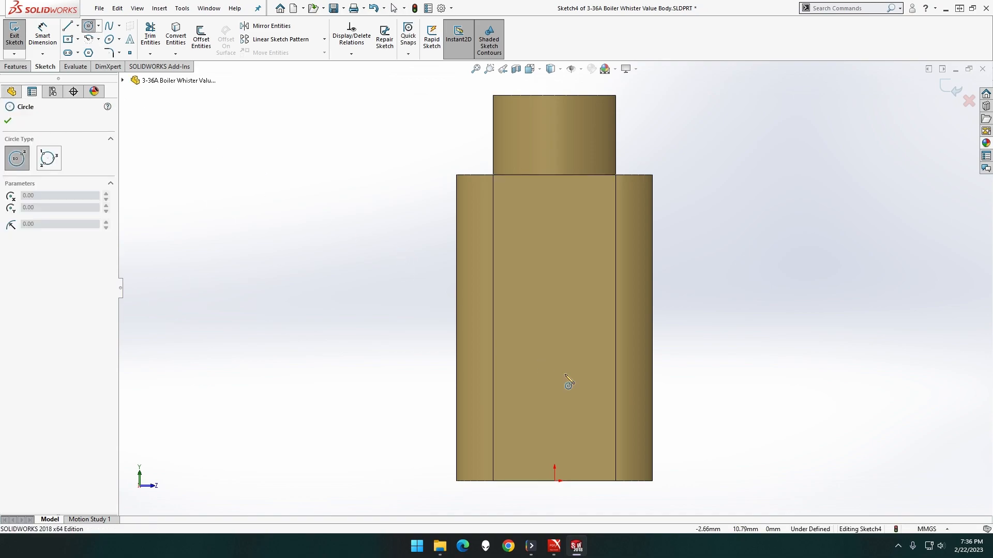
{"action": "left_click", "coordinate": [550, 347]}
{"action": "left_click", "coordinate": [583, 383]}
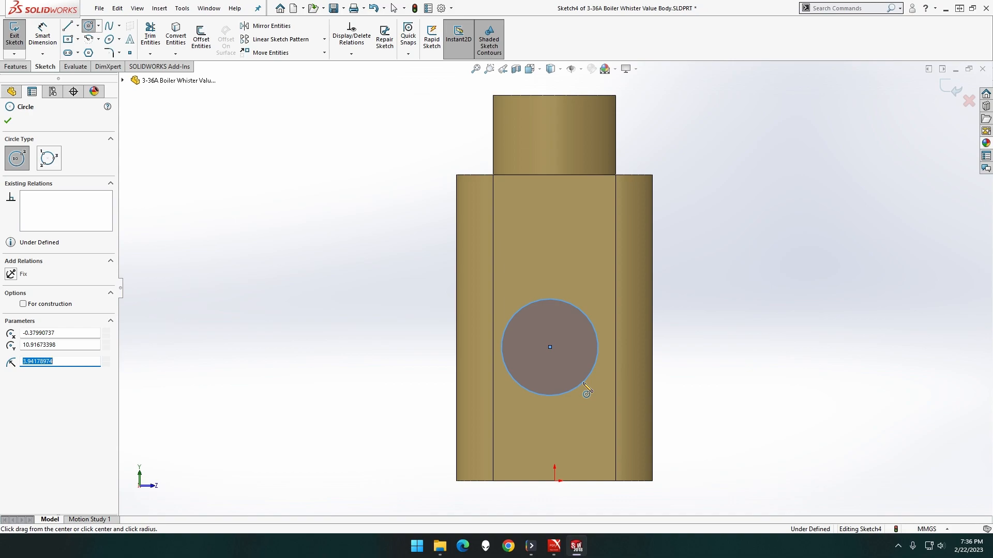
Step: Dimension the circle on the side face to a diameter of 16 mm
{"action": "left_click", "coordinate": [43, 34]}
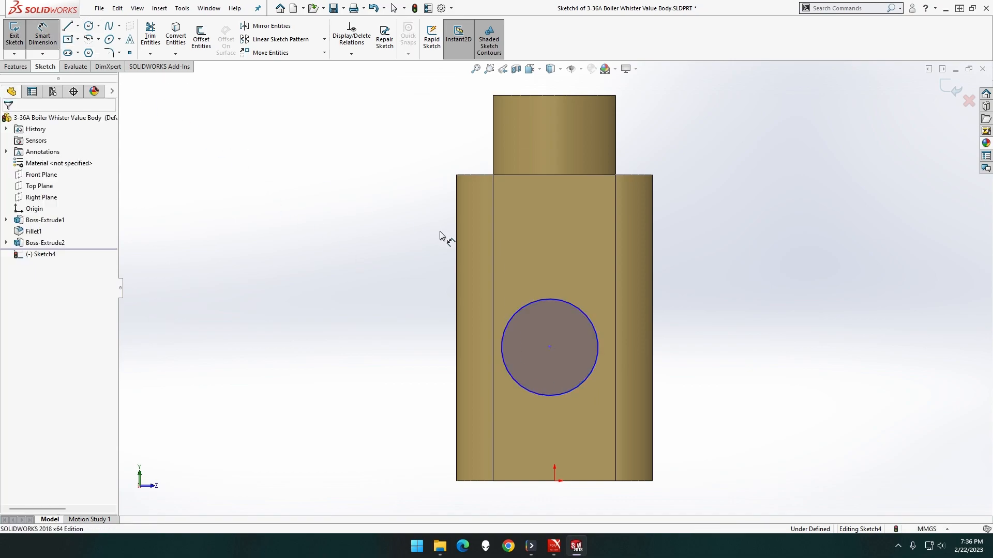
{"action": "left_click", "coordinate": [529, 305]}
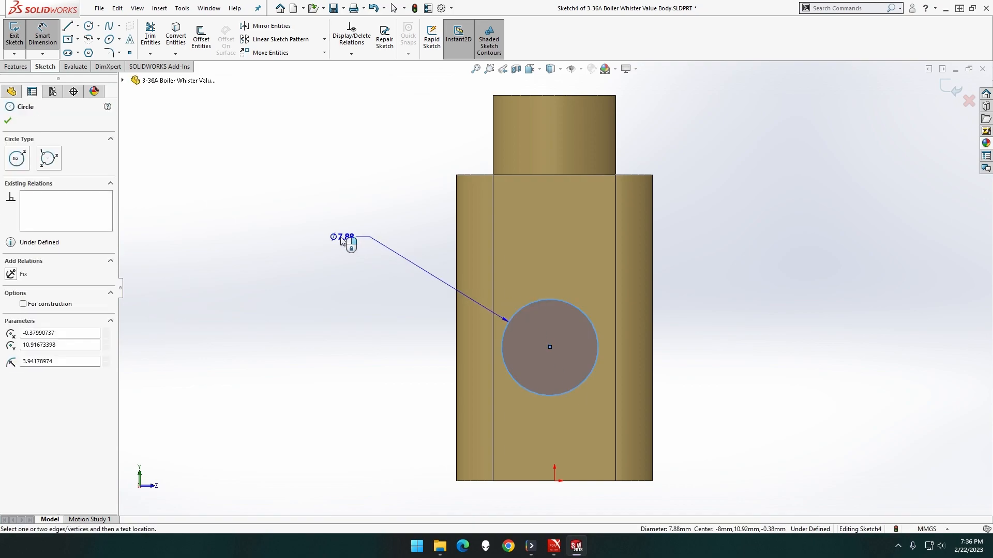
{"action": "left_click", "coordinate": [344, 240]}
{"action": "type", "text": "16"}
{"action": "key", "text": "Return"}
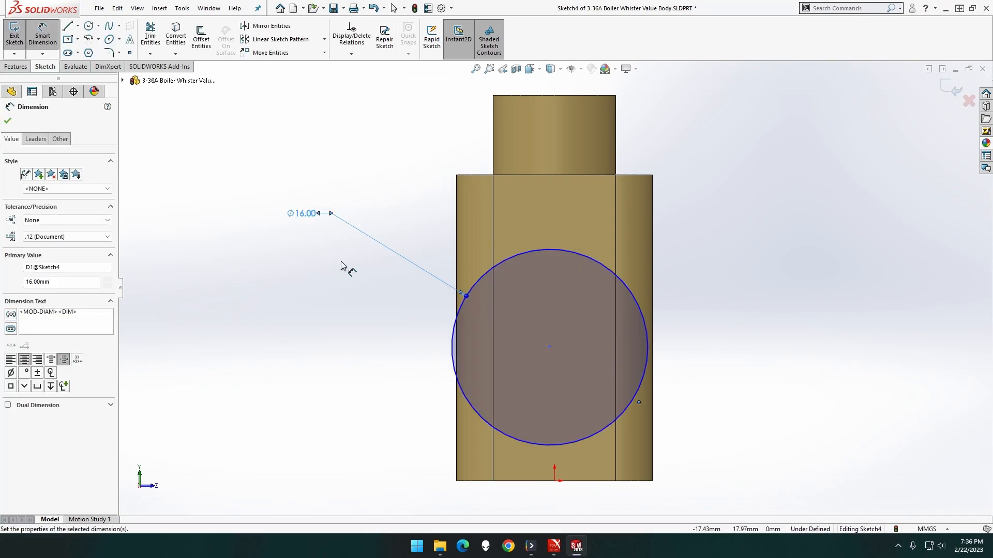
{"action": "key", "text": "Escape"}
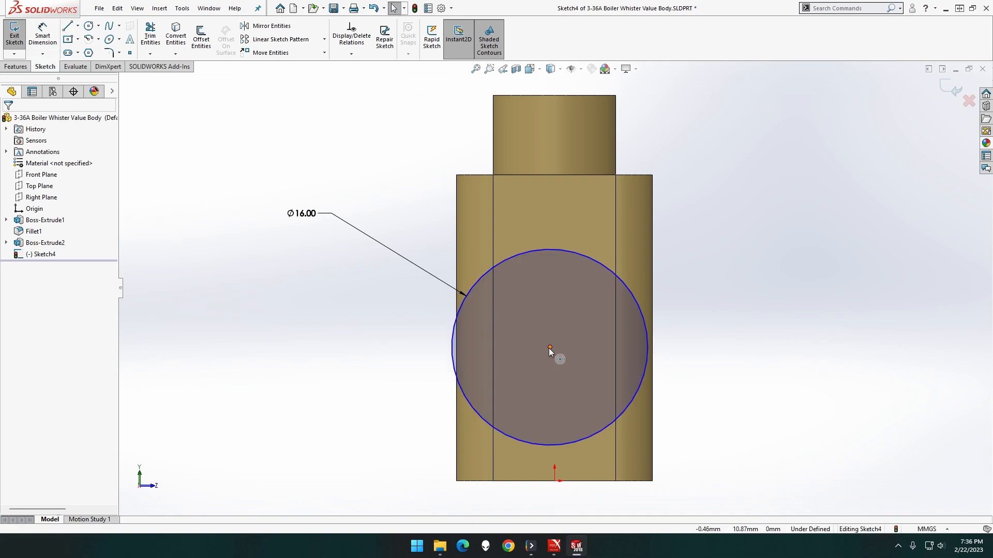
Step: Add a vertical relation between the 16 mm circle's centre and the origin
{"action": "left_click", "coordinate": [550, 347]}
{"action": "left_click", "coordinate": [555, 482]}
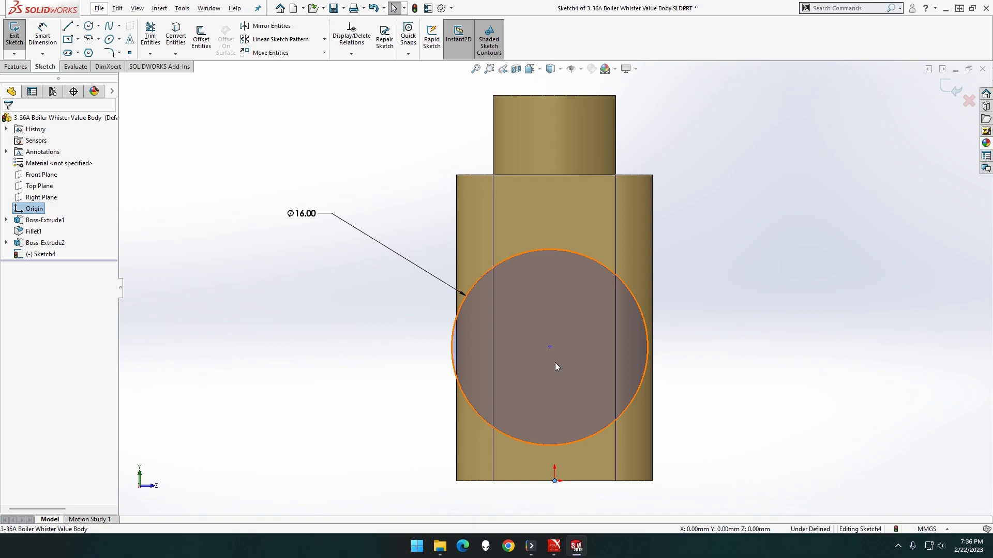
{"action": "left_click", "coordinate": [549, 347], "text": "ctrl"}
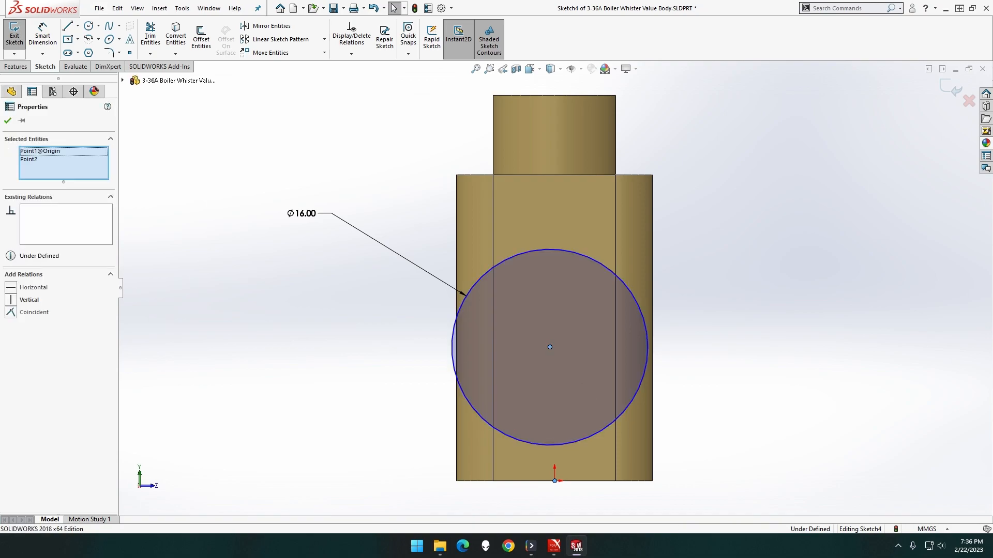
{"action": "left_click", "coordinate": [597, 303]}
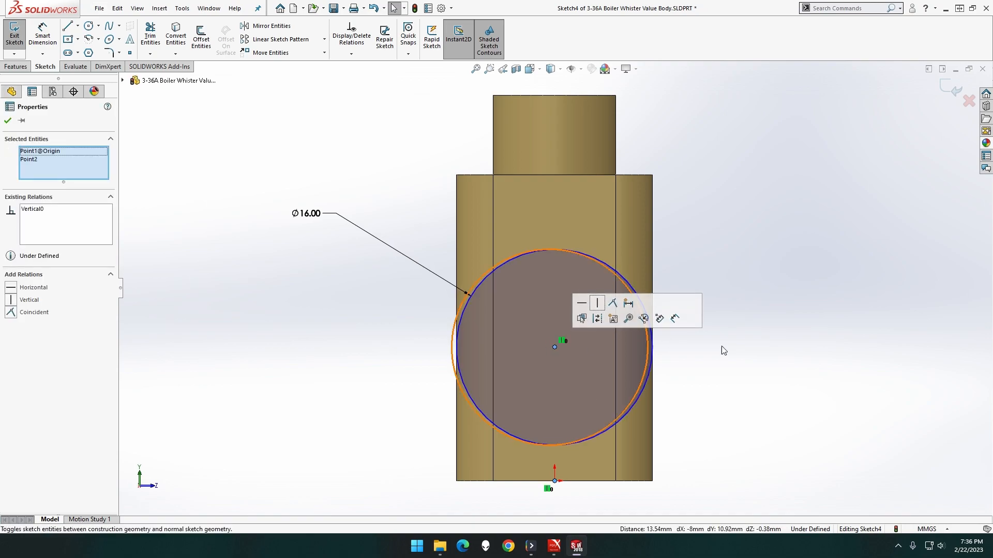
{"action": "left_click", "coordinate": [722, 352]}
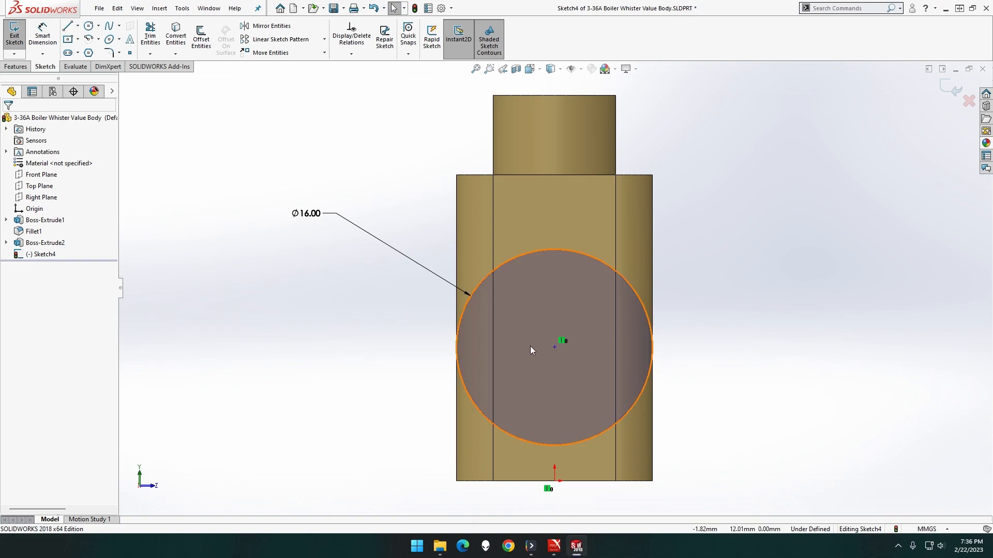
Step: Make the 16 mm circle tangent to the bottom edge of the block's side face
{"action": "left_click", "coordinate": [558, 446]}
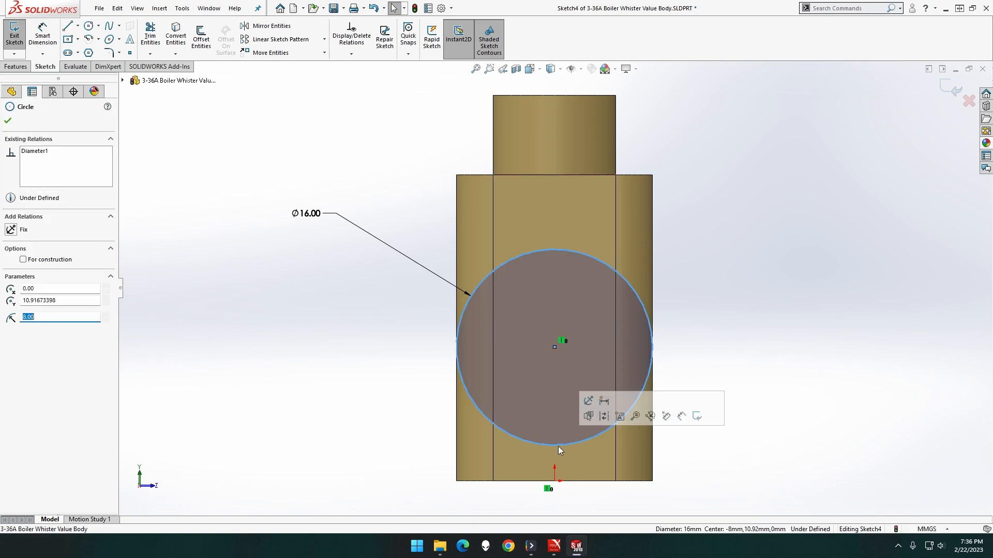
{"action": "left_click", "coordinate": [571, 481], "text": "ctrl"}
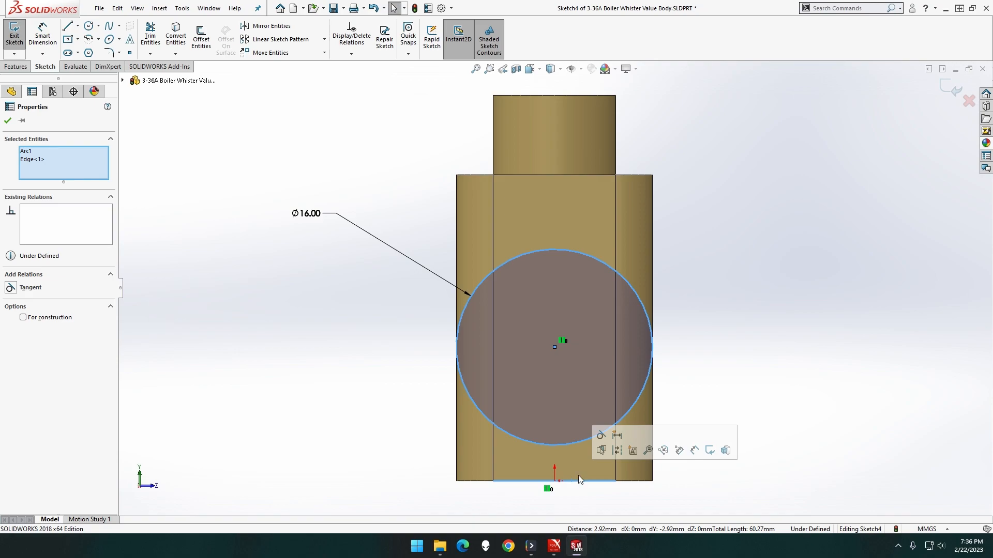
{"action": "left_click", "coordinate": [600, 435]}
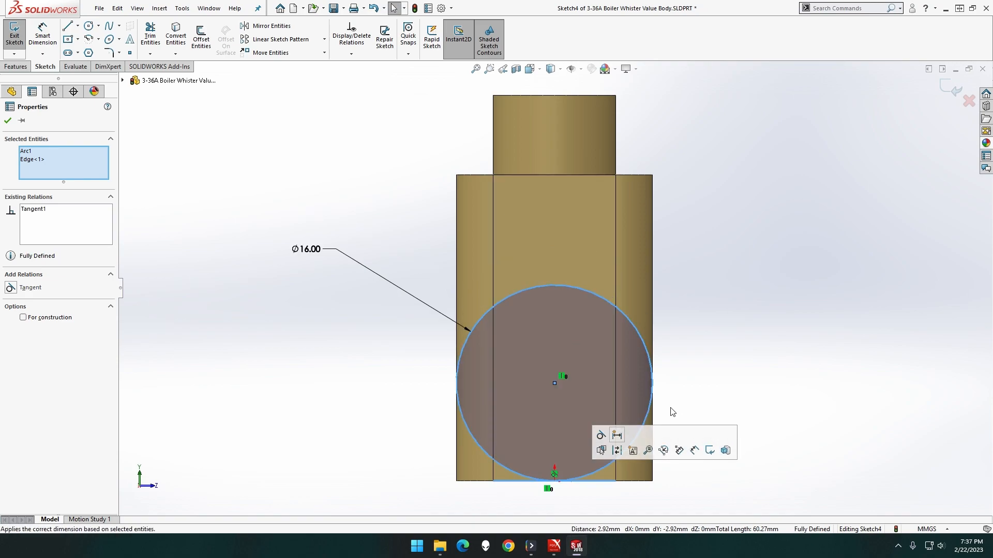
{"action": "left_click", "coordinate": [716, 337]}
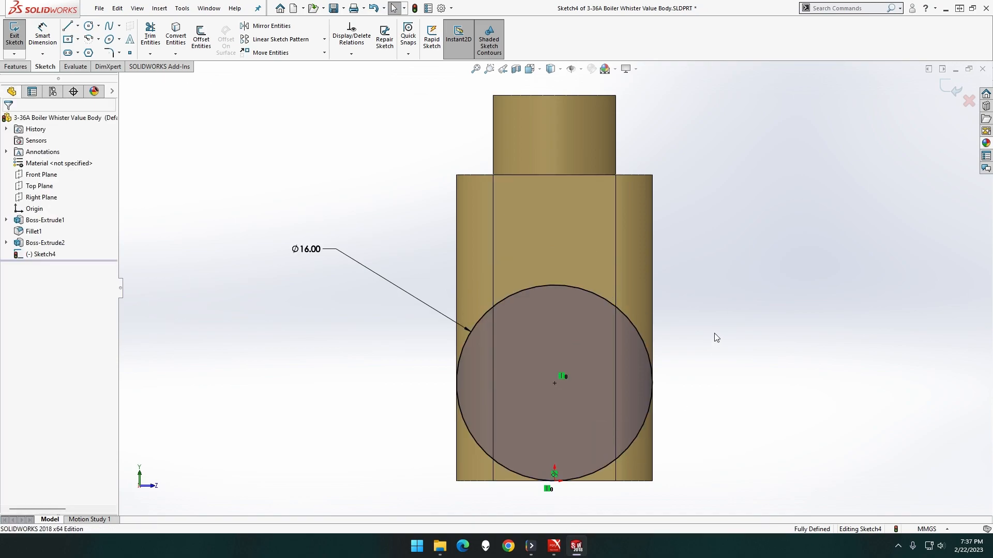
Step: Extrude the circle as a merged boss, 10 mm blind outward and Up To Next in the second direction into the block
{"action": "middle_click_drag", "start_coordinate": [716, 338], "coordinate": [480, 305]}
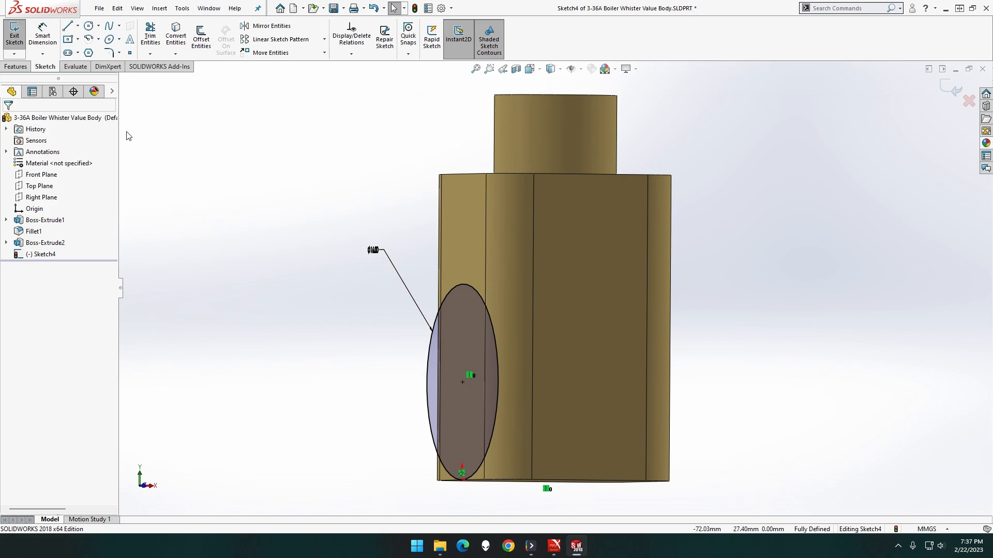
{"action": "left_click", "coordinate": [23, 69]}
{"action": "left_click", "coordinate": [18, 36]}
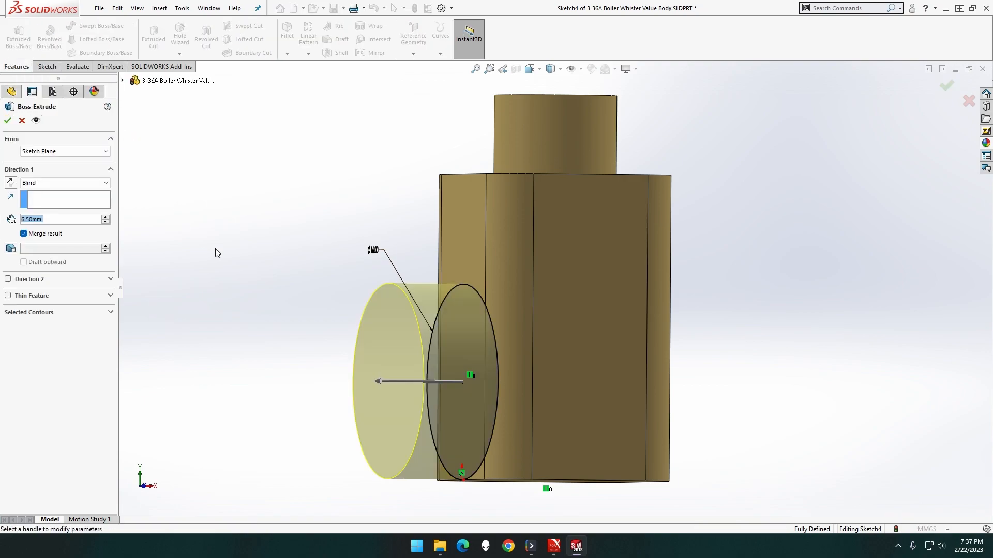
{"action": "type", "text": "10"}
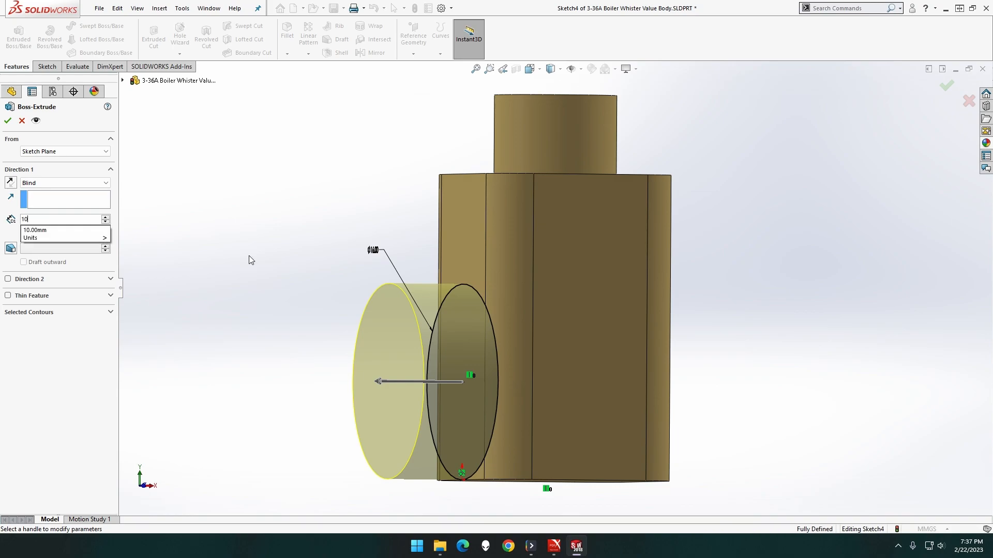
{"action": "key", "text": "Tab"}
{"action": "left_click", "coordinate": [52, 280]}
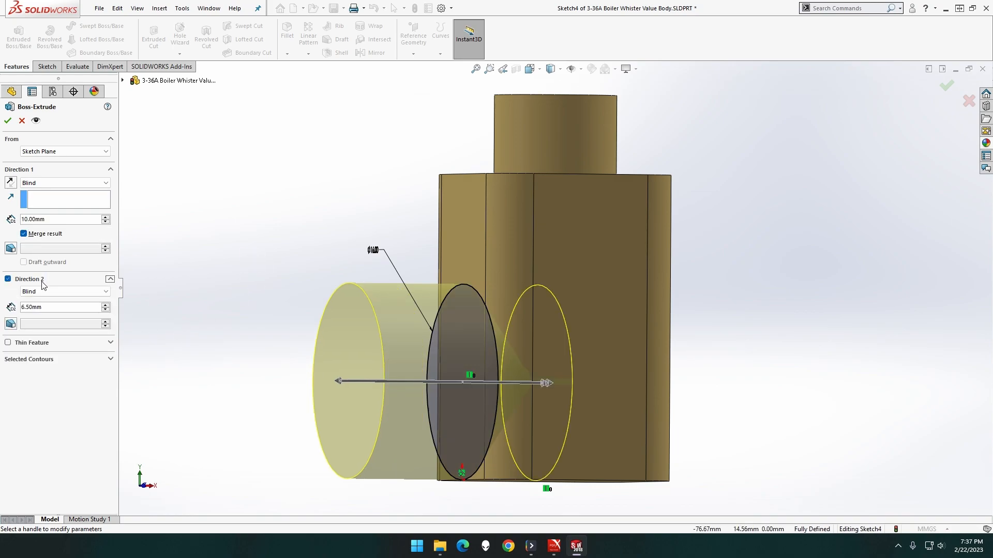
{"action": "left_click", "coordinate": [46, 291]}
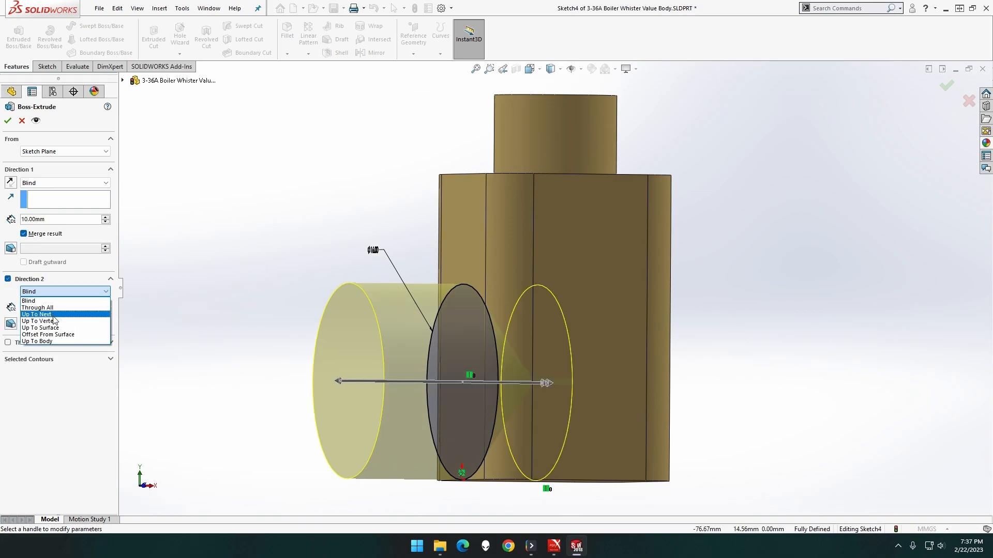
{"action": "left_click", "coordinate": [53, 316]}
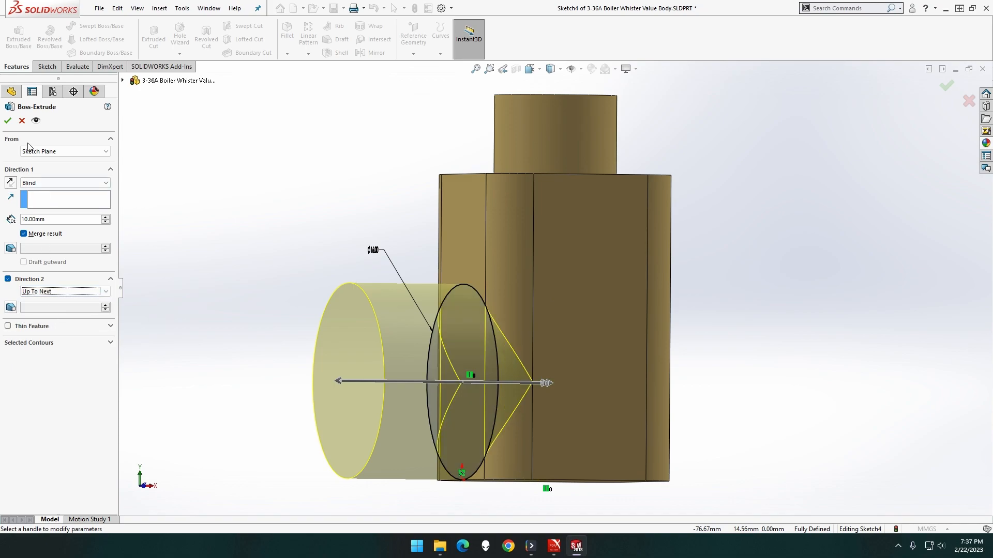
{"action": "left_click", "coordinate": [8, 121]}
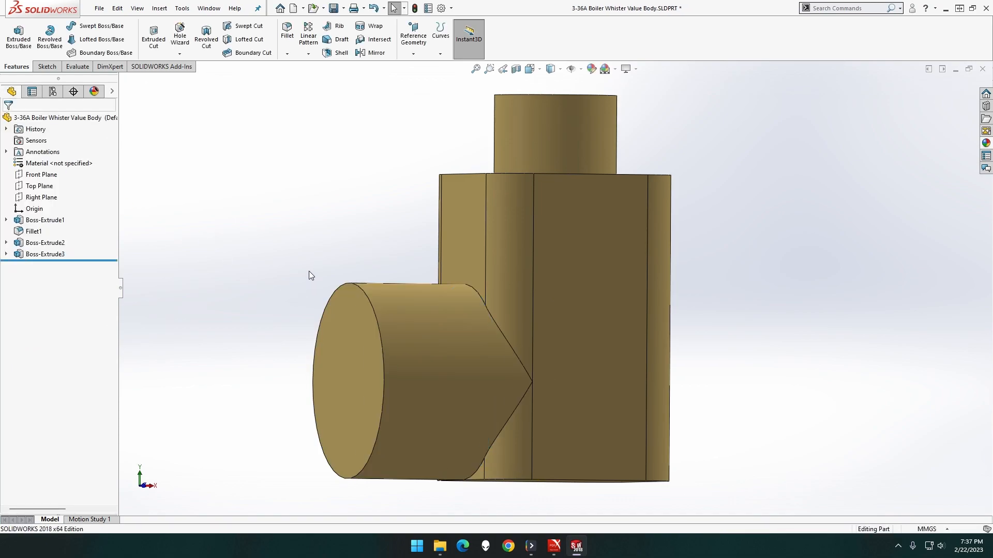
Step: Sketch a circle about 10.7 mm in diameter on the side boss's end face, concentric with the boss
{"action": "middle_click_drag", "start_coordinate": [273, 272], "coordinate": [297, 281]}
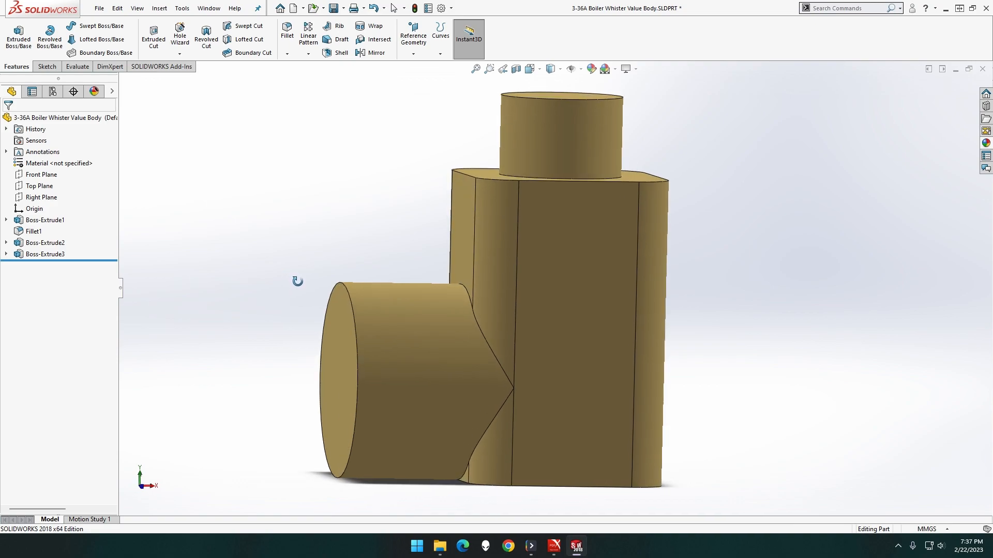
{"action": "middle_click_drag", "start_coordinate": [382, 262], "coordinate": [504, 361]}
{"action": "right_click", "coordinate": [504, 362]}
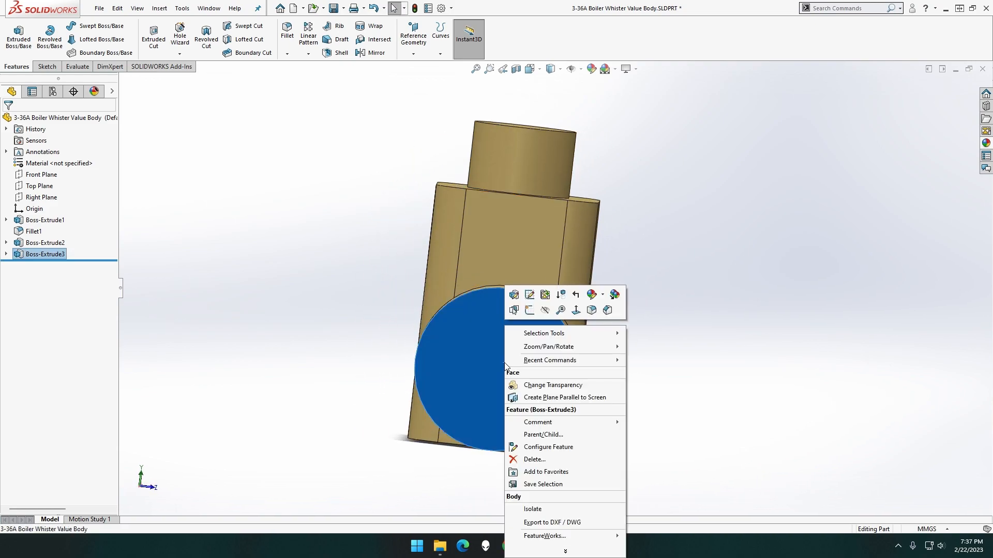
{"action": "left_click", "coordinate": [576, 311]}
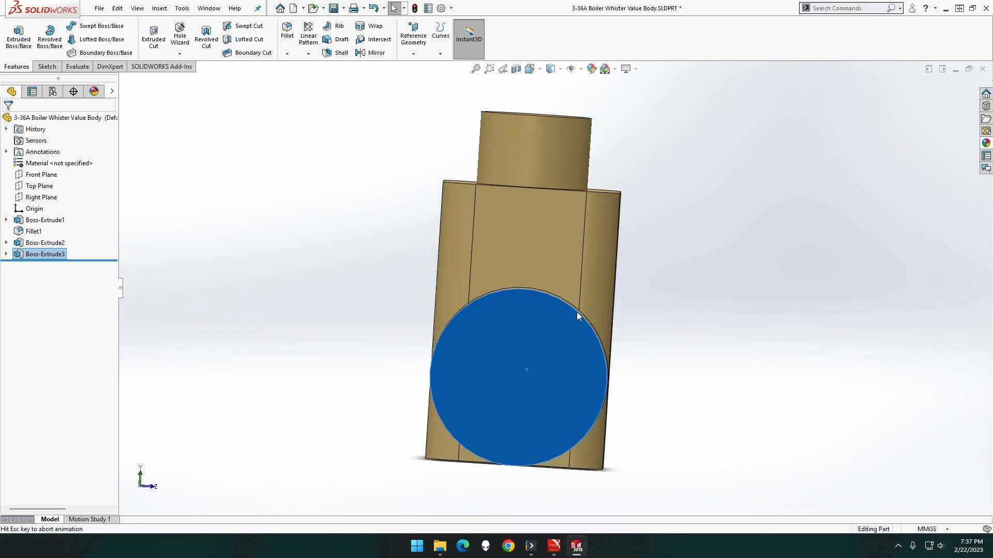
{"action": "right_click", "coordinate": [555, 361]}
{"action": "left_click", "coordinate": [579, 314]}
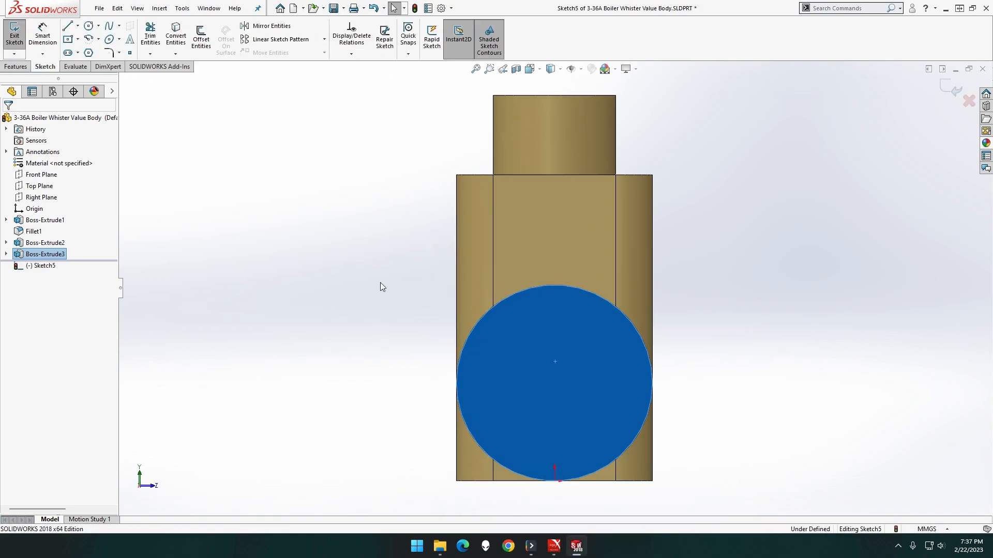
{"action": "left_click", "coordinate": [89, 27]}
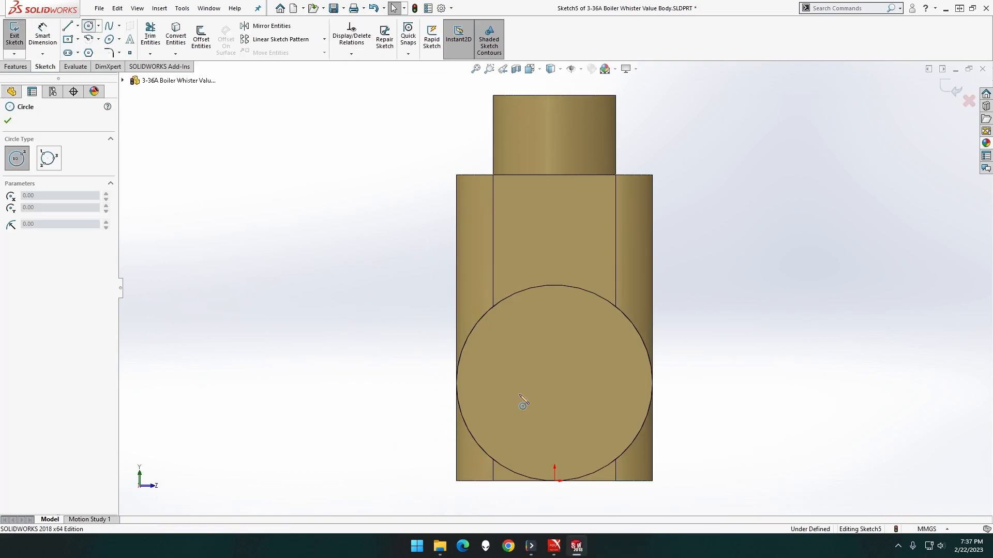
{"action": "left_click", "coordinate": [554, 384]}
{"action": "left_click", "coordinate": [606, 351]}
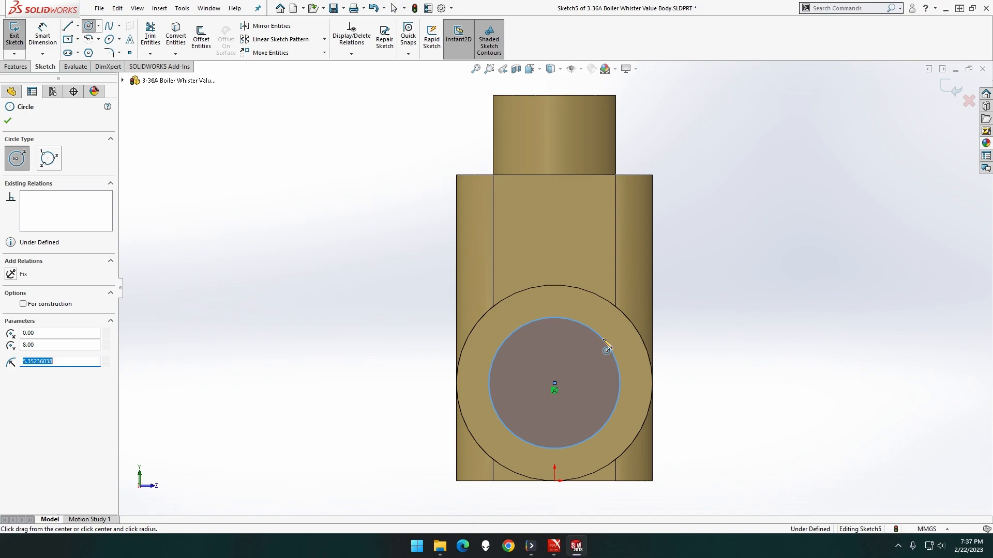
Step: Dimension the circle on the side boss's end face to a diameter of 12 mm
{"action": "left_click", "coordinate": [43, 35]}
{"action": "left_click", "coordinate": [532, 320]}
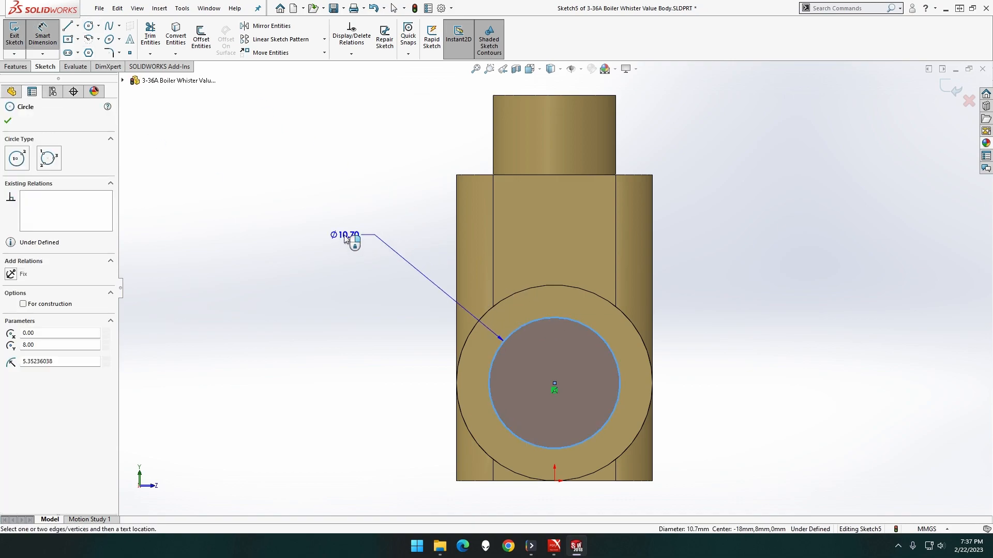
{"action": "left_click", "coordinate": [345, 238]}
{"action": "key", "text": "Return"}
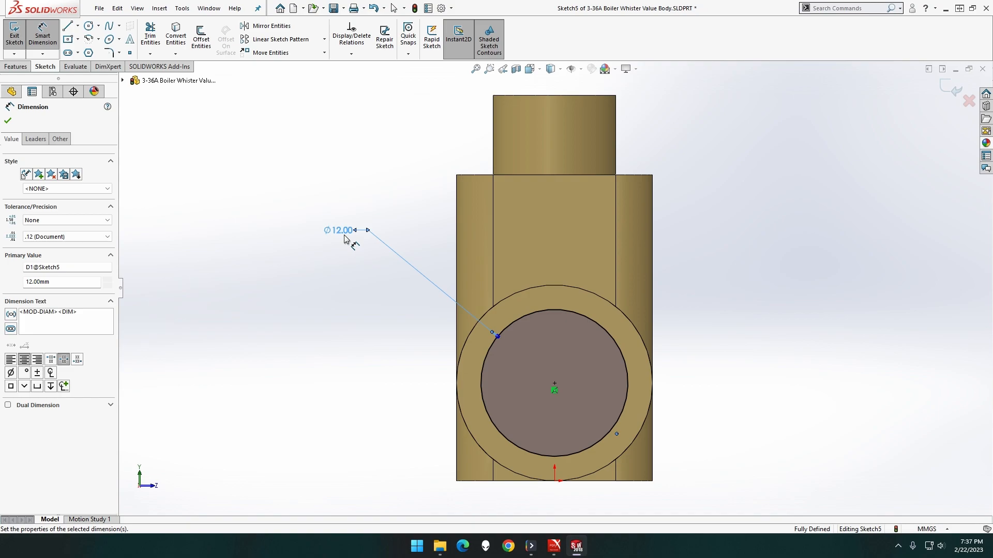
{"action": "left_click", "coordinate": [17, 67]}
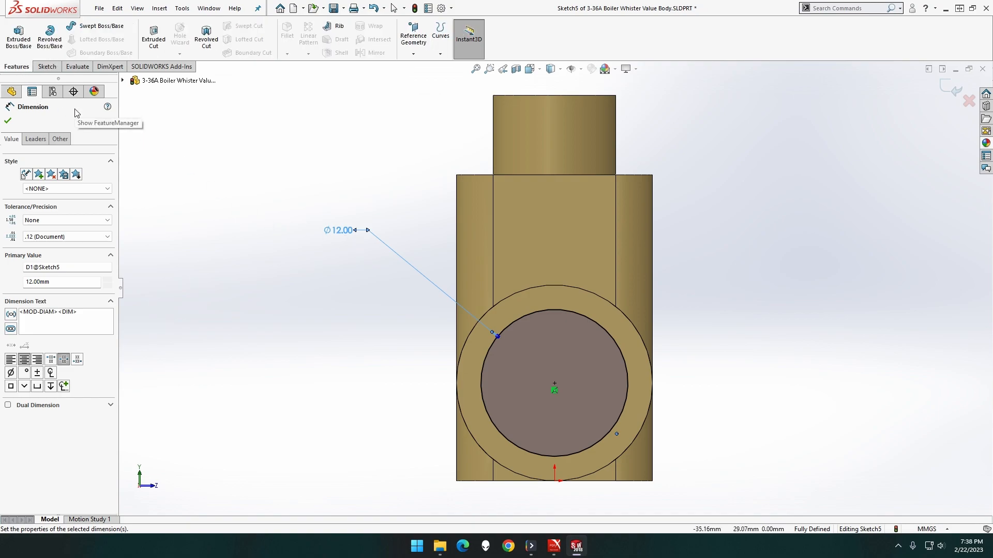
{"action": "left_click", "coordinate": [8, 120]}
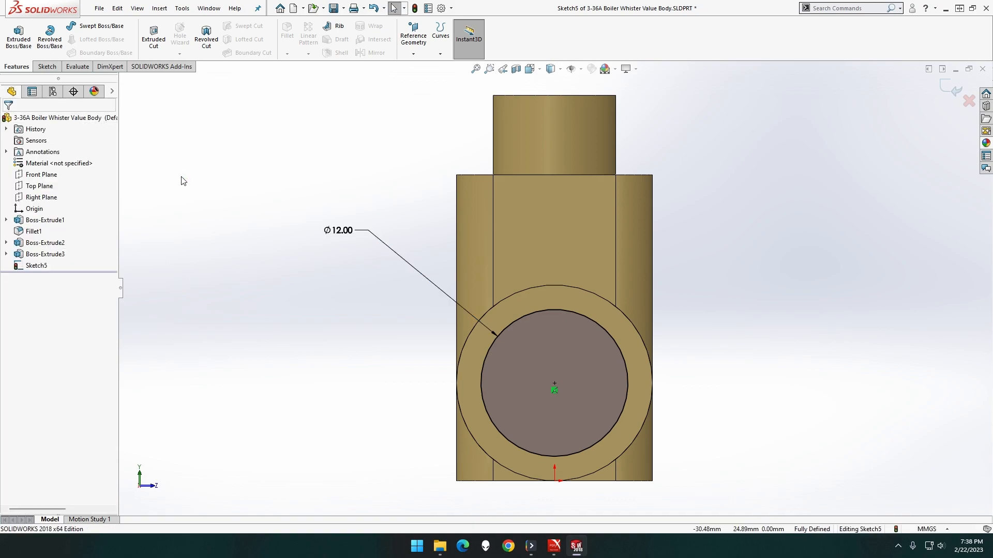
Step: Extrude the 12 mm circle as a merged boss, 6.5 mm blind outward from the side boss's end face
{"action": "middle_click_drag", "start_coordinate": [240, 186], "coordinate": [201, 197]}
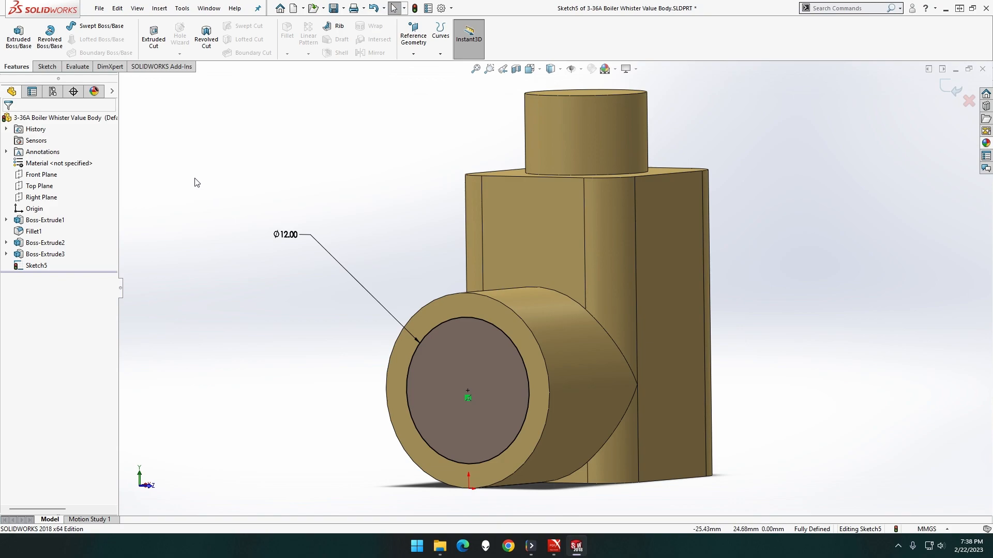
{"action": "left_click", "coordinate": [18, 35]}
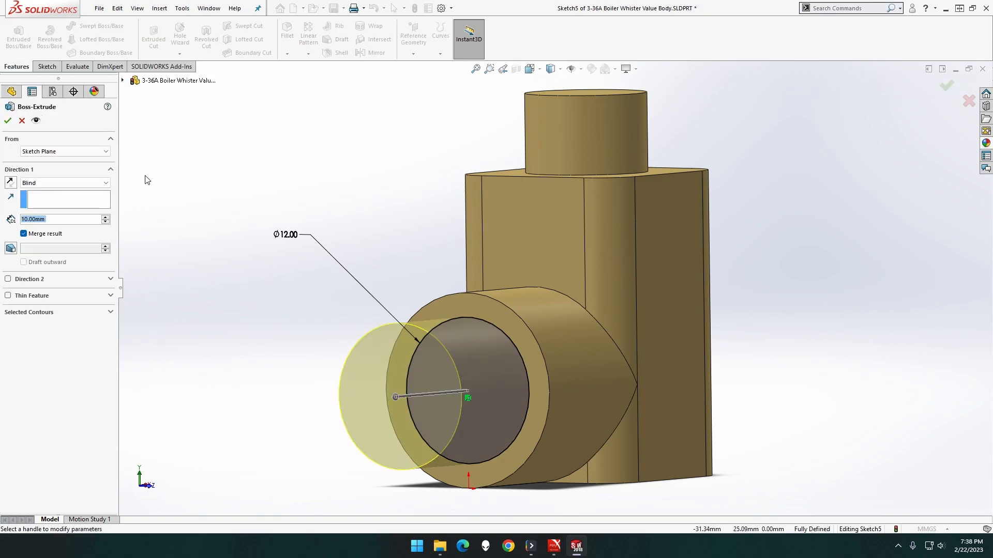
{"action": "type", "text": "6.5"}
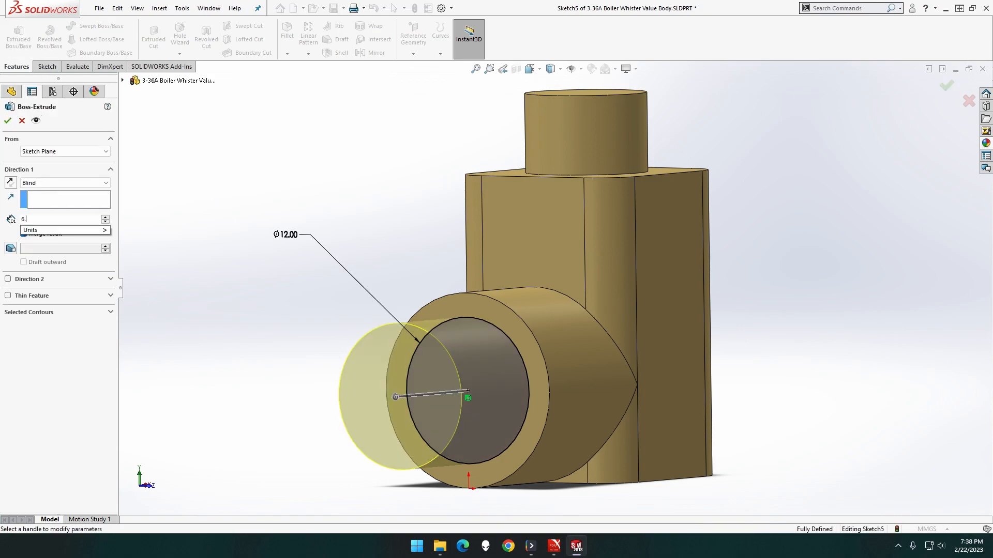
{"action": "key", "text": "Return"}
{"action": "left_click", "coordinate": [8, 120]}
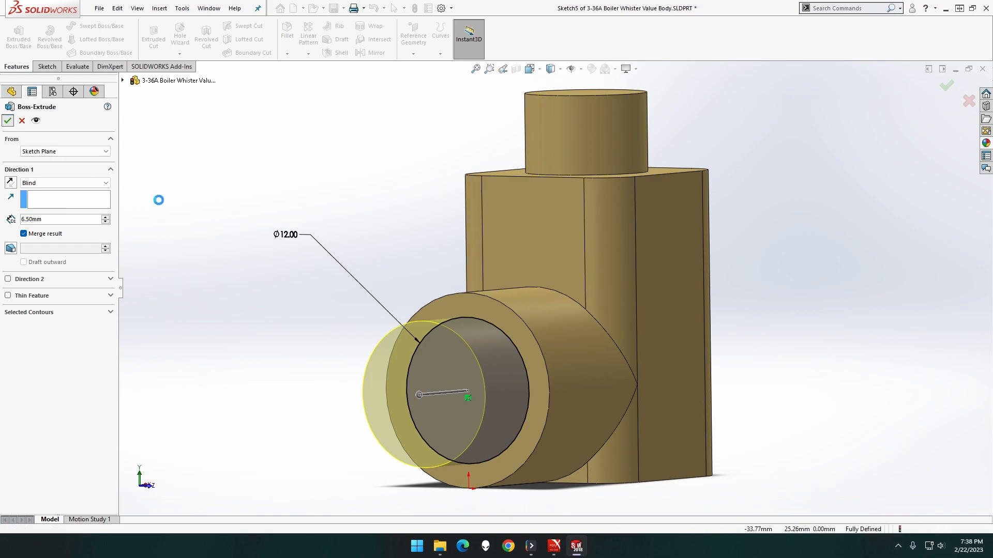
Step: Start a sketch on the block's bottom face and draw a circle about 11 mm in diameter centred on the origin
{"action": "middle_click_drag", "start_coordinate": [320, 232], "coordinate": [274, 252]}
{"action": "scroll", "coordinate": [274, 252], "scroll_direction": "down", "scroll_amount": 1}
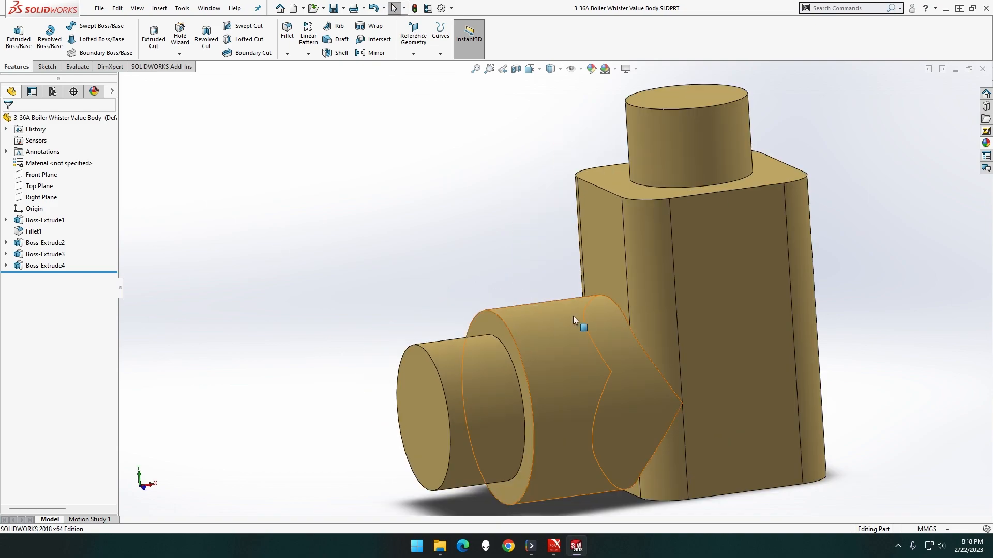
{"action": "middle_click_drag", "start_coordinate": [566, 346], "coordinate": [595, 375]}
{"action": "right_click", "coordinate": [693, 413]}
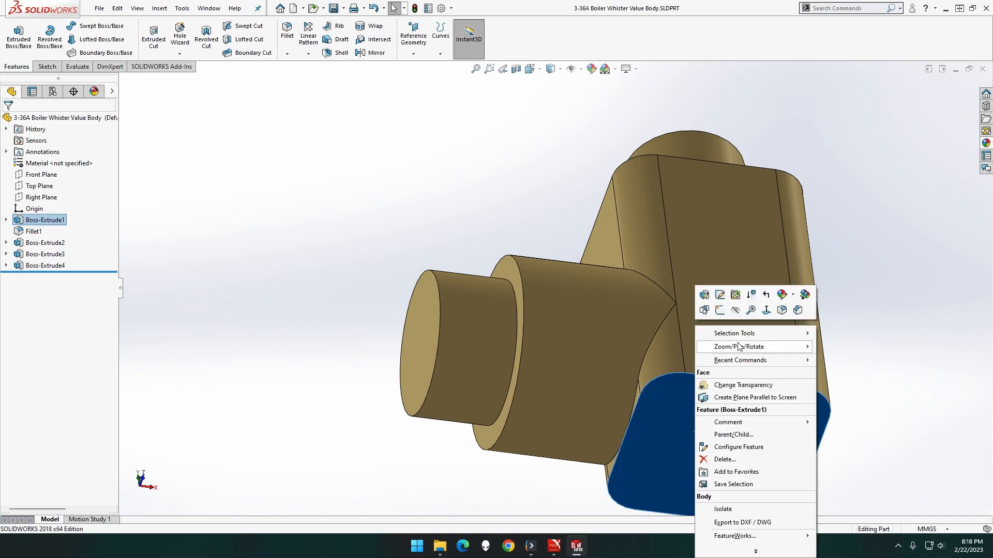
{"action": "left_click", "coordinate": [766, 310]}
{"action": "right_click", "coordinate": [675, 344]}
{"action": "left_click", "coordinate": [700, 310]}
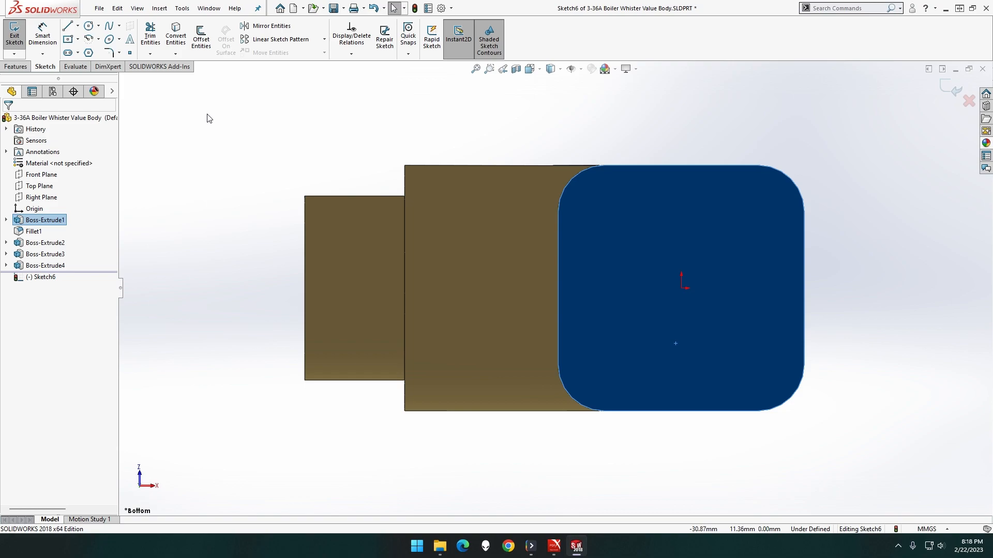
{"action": "left_click", "coordinate": [209, 118]}
{"action": "left_click", "coordinate": [89, 26]}
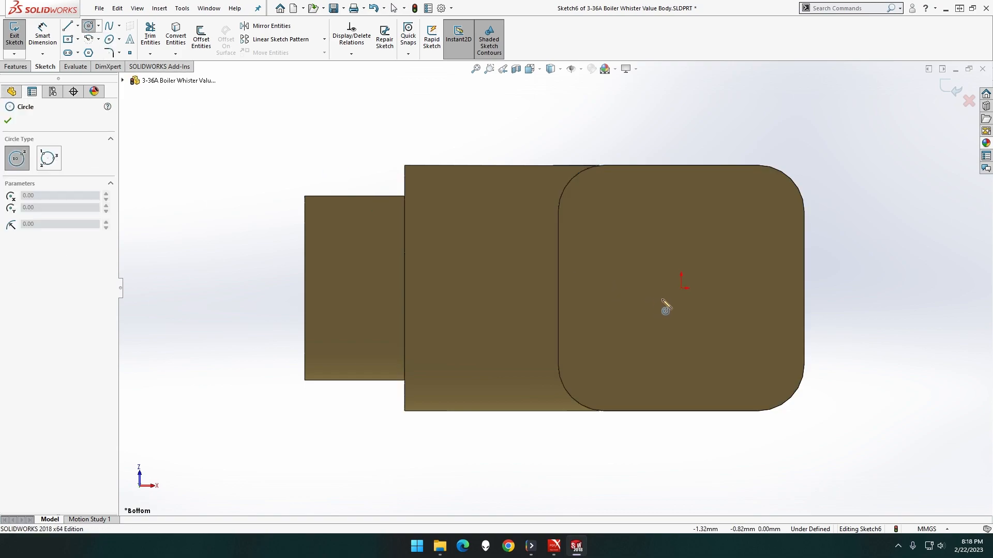
{"action": "left_click_drag", "start_coordinate": [682, 289], "coordinate": [741, 348]}
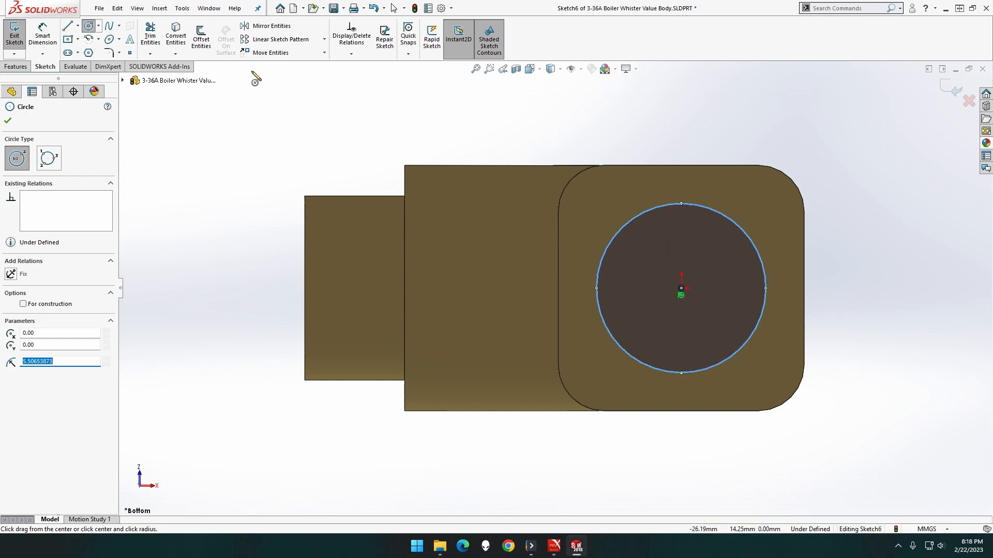
Step: Dimension the circle on the bottom face to a diameter of 12 mm
{"action": "left_click", "coordinate": [42, 35]}
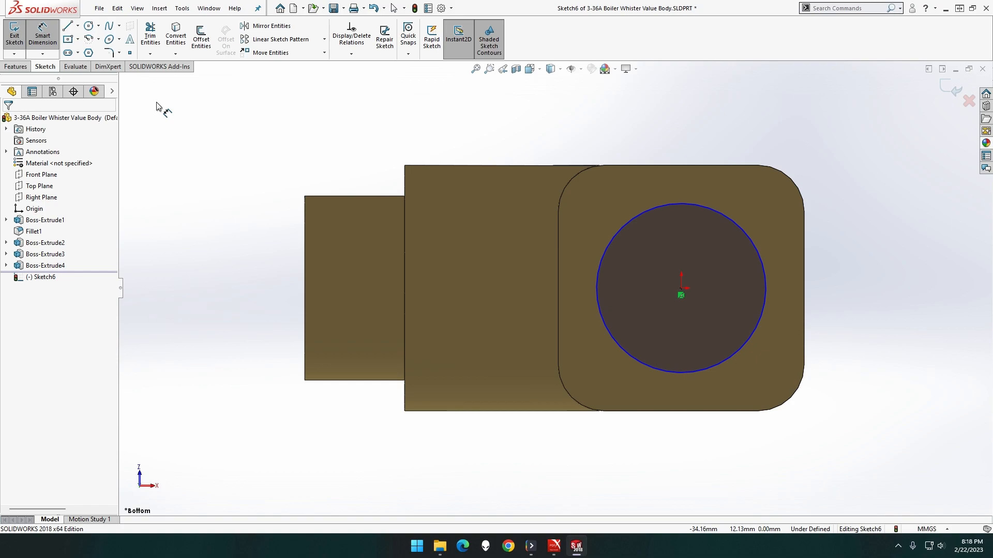
{"action": "left_click", "coordinate": [677, 206]}
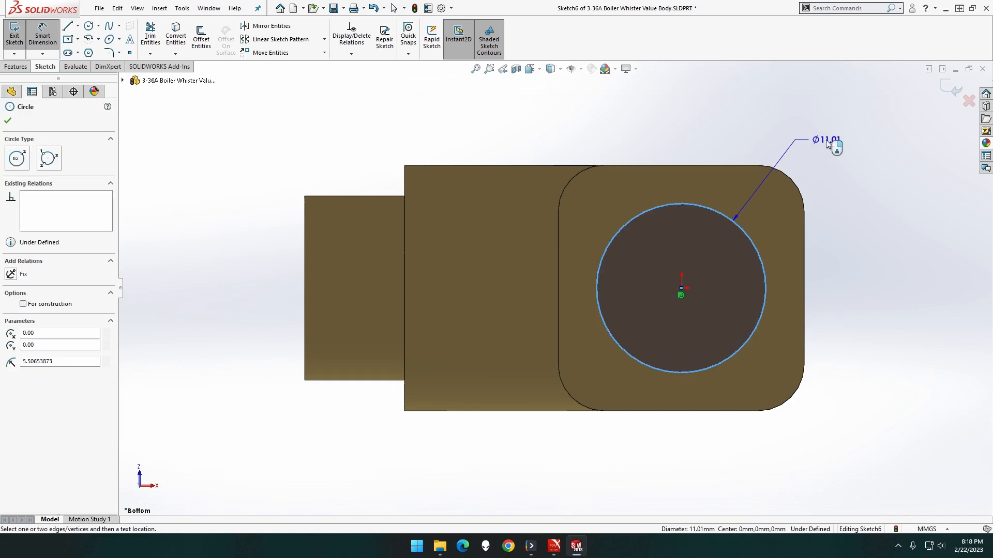
{"action": "left_click", "coordinate": [864, 133]}
{"action": "type", "text": "12"}
{"action": "key", "text": "Return"}
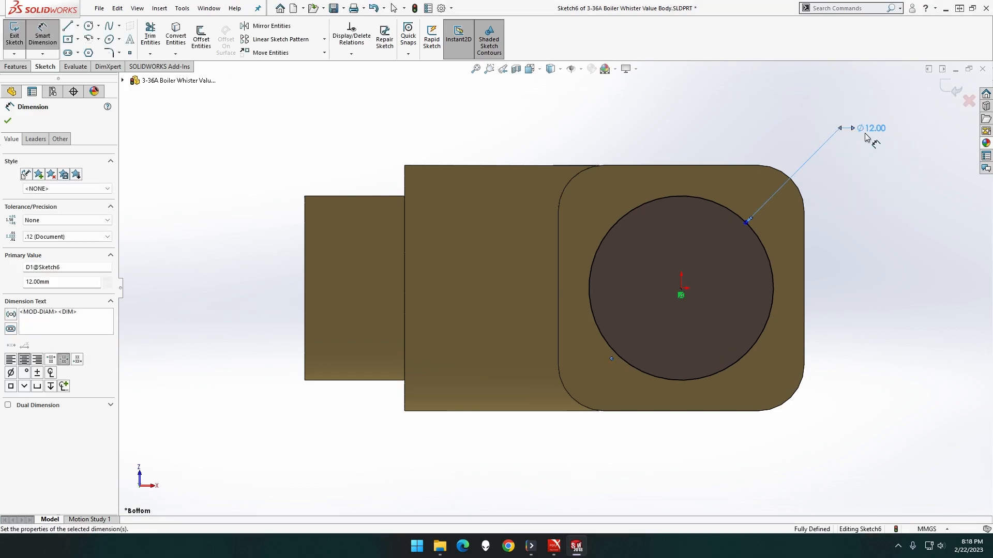
Step: Cut the 12 mm circle 12 mm blind into the block from its bottom face
{"action": "middle_click_drag", "start_coordinate": [625, 118], "coordinate": [603, 180]}
{"action": "left_click", "coordinate": [17, 67]}
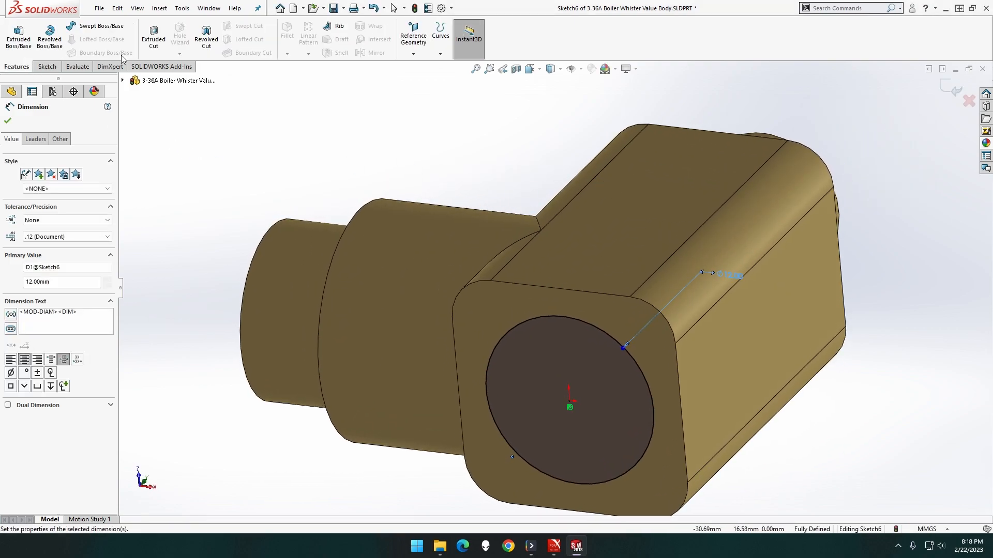
{"action": "left_click", "coordinate": [154, 47]}
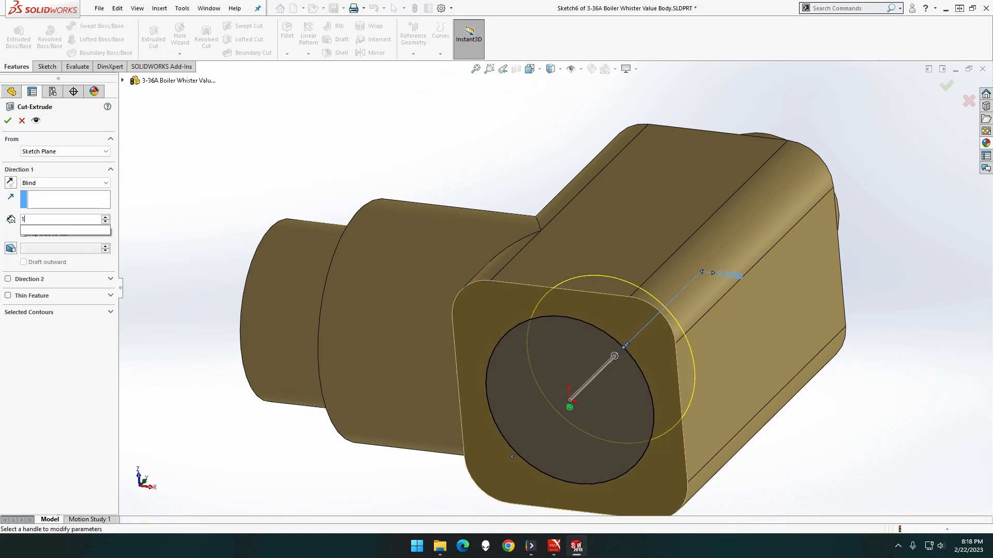
{"action": "left_click", "coordinate": [8, 122]}
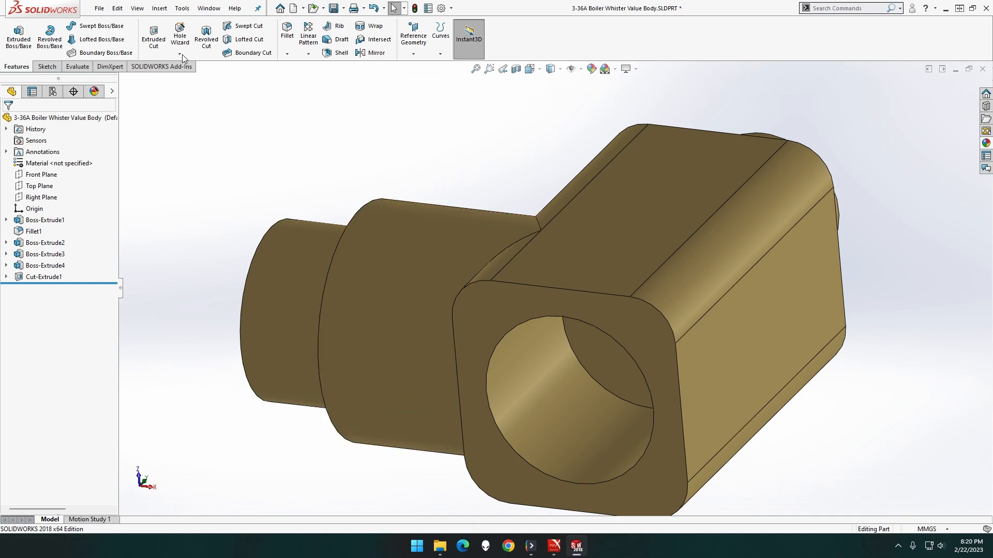
Step: Start another sketch on the block's bottom face and draw a circle about 6.65 mm in diameter centred on the origin
{"action": "right_click", "coordinate": [499, 299]}
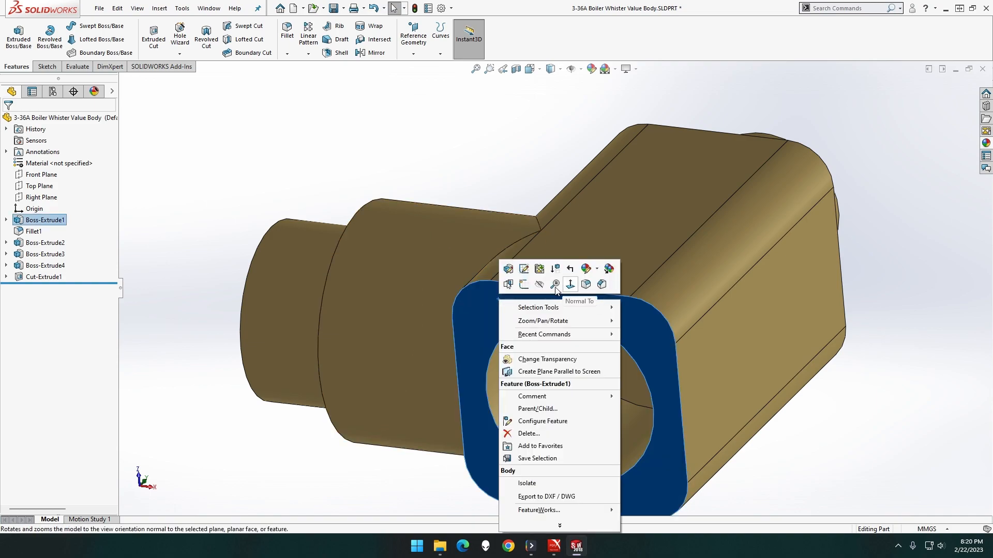
{"action": "left_click", "coordinate": [523, 284]}
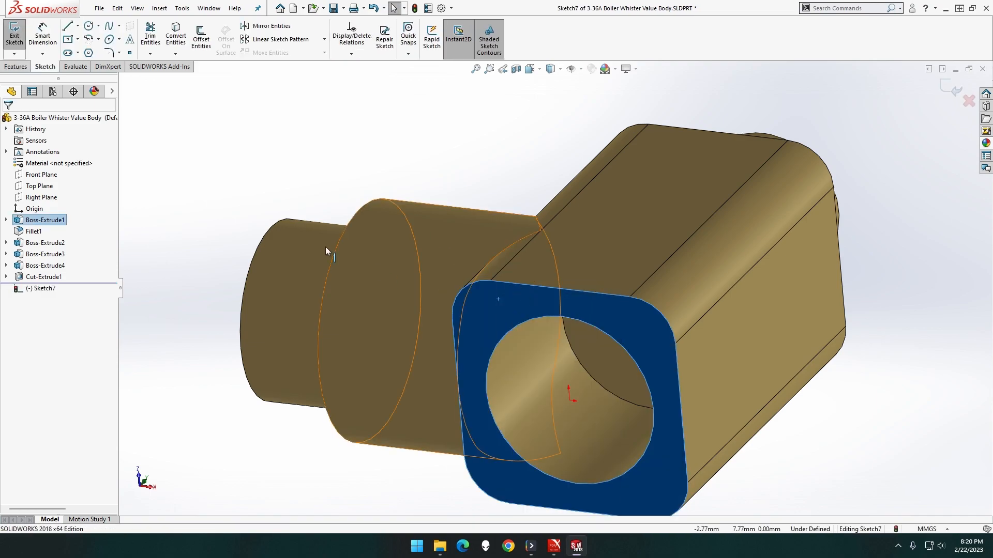
{"action": "left_click", "coordinate": [91, 26]}
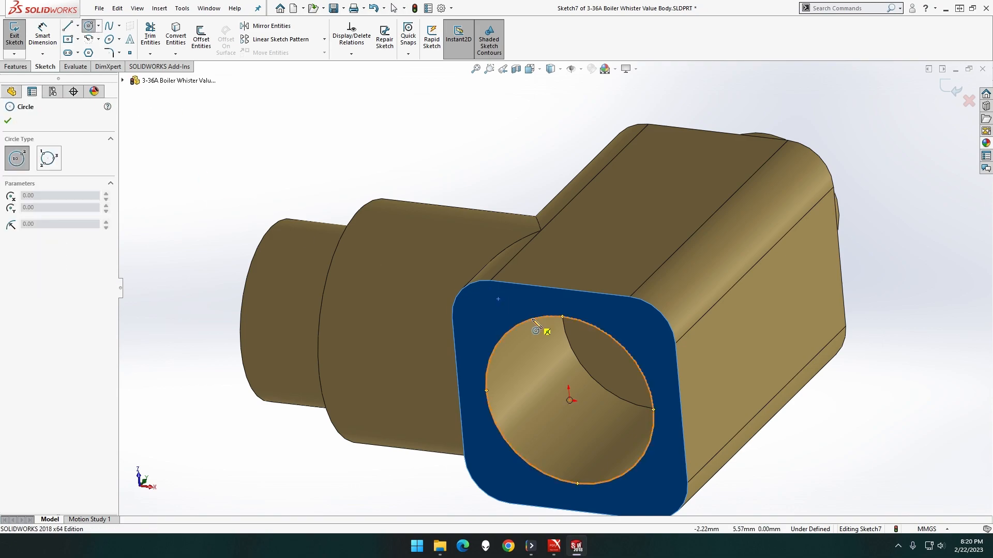
{"action": "left_click_drag", "start_coordinate": [569, 401], "coordinate": [606, 383]}
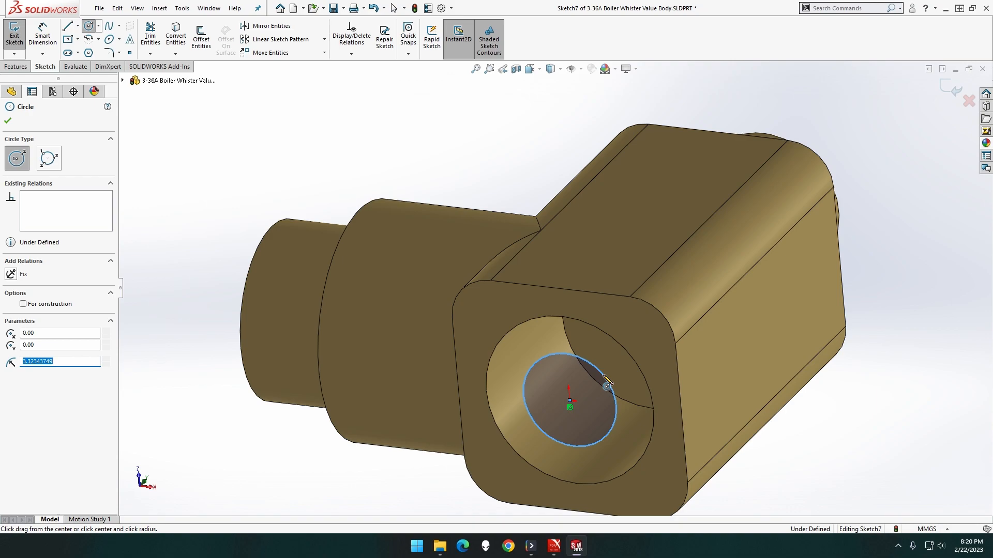
Step: Dimension the small circle inside the bottom hole to a diameter of 5 mm
{"action": "left_click", "coordinate": [42, 35]}
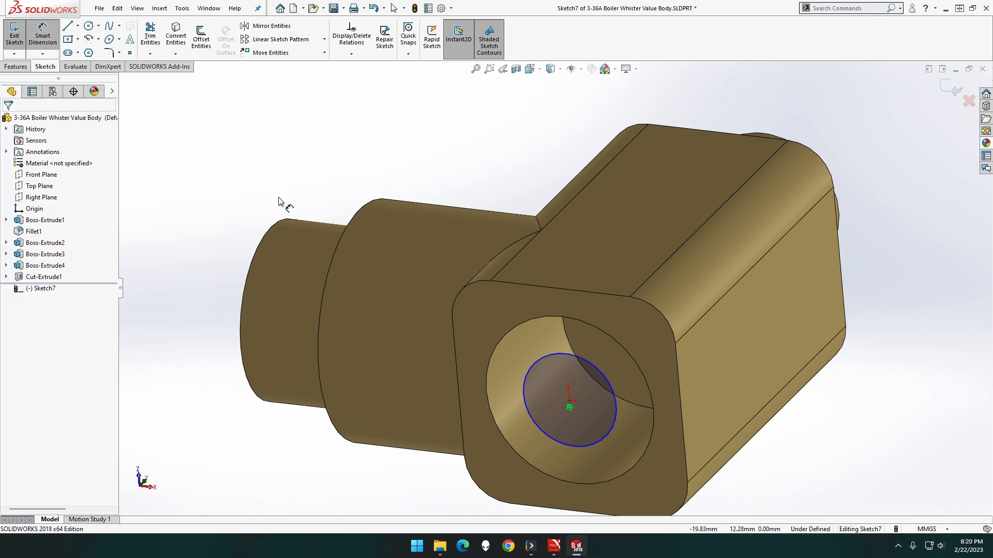
{"action": "left_click", "coordinate": [533, 359]}
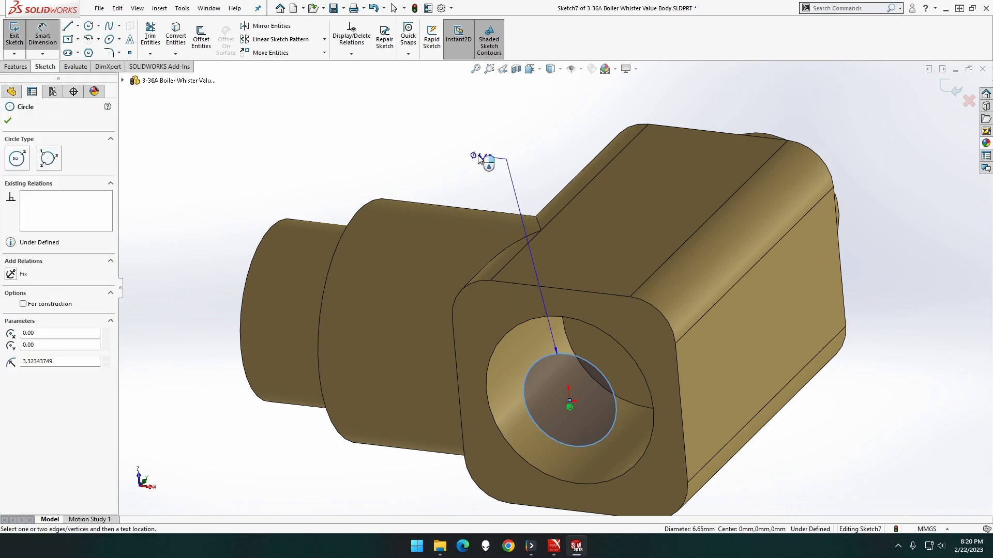
{"action": "left_click", "coordinate": [471, 151]}
{"action": "type", "text": "5"}
{"action": "key", "text": "Return"}
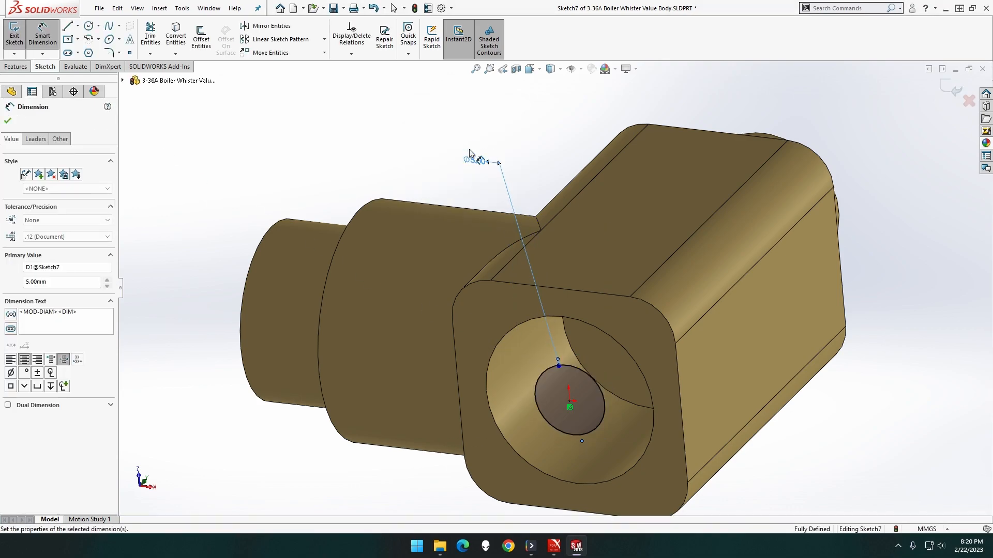
Step: Cut the 5 mm circle blind into the block from the bottom face, entering the depth as 19 + 3 mm
{"action": "left_click", "coordinate": [21, 67]}
{"action": "left_click", "coordinate": [154, 37]}
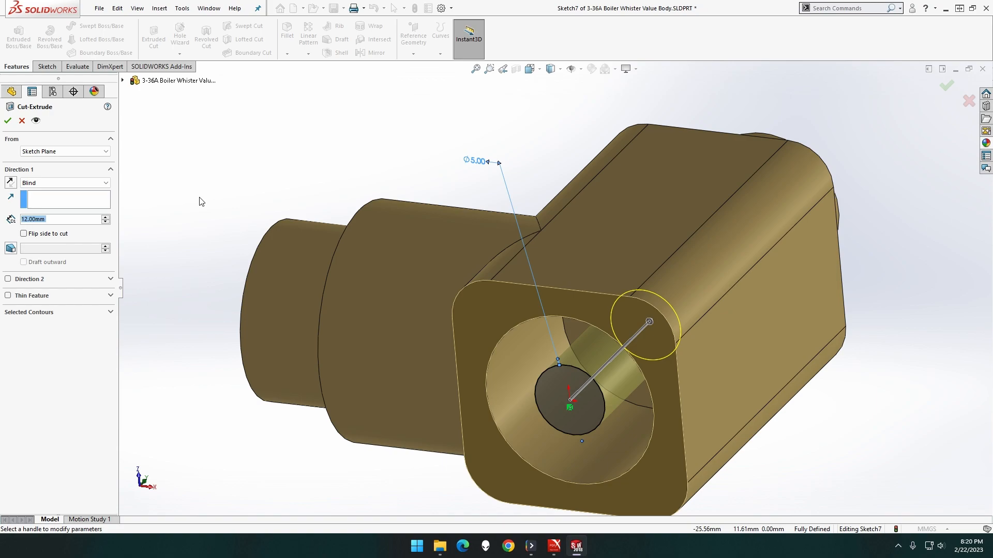
{"action": "type", "text": "19 -"}
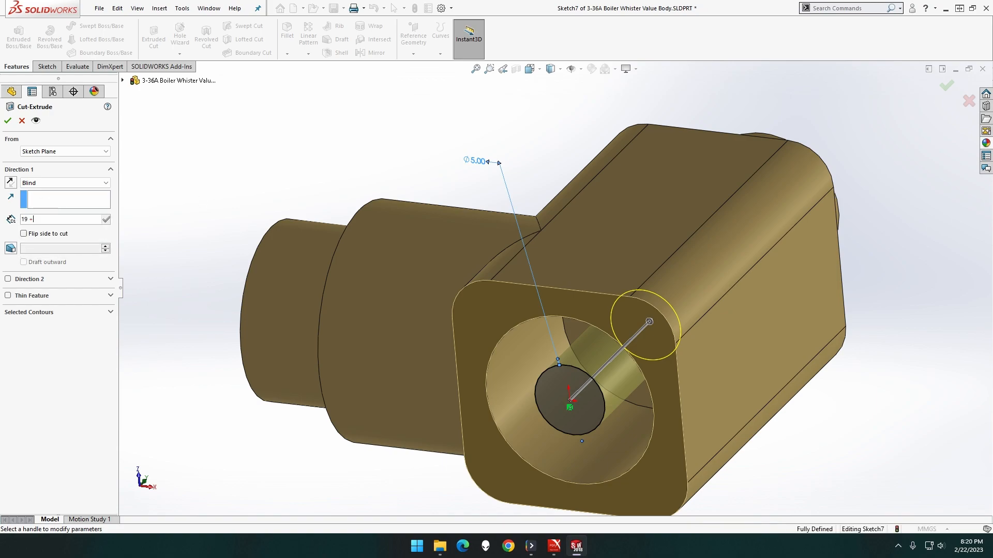
{"action": "type", "text": " 3"}
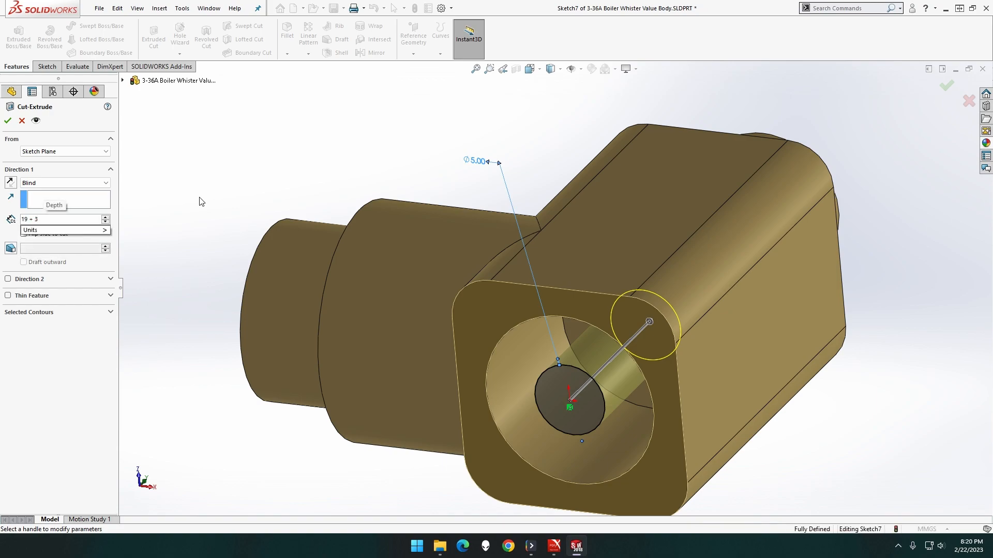
{"action": "key", "text": "Return"}
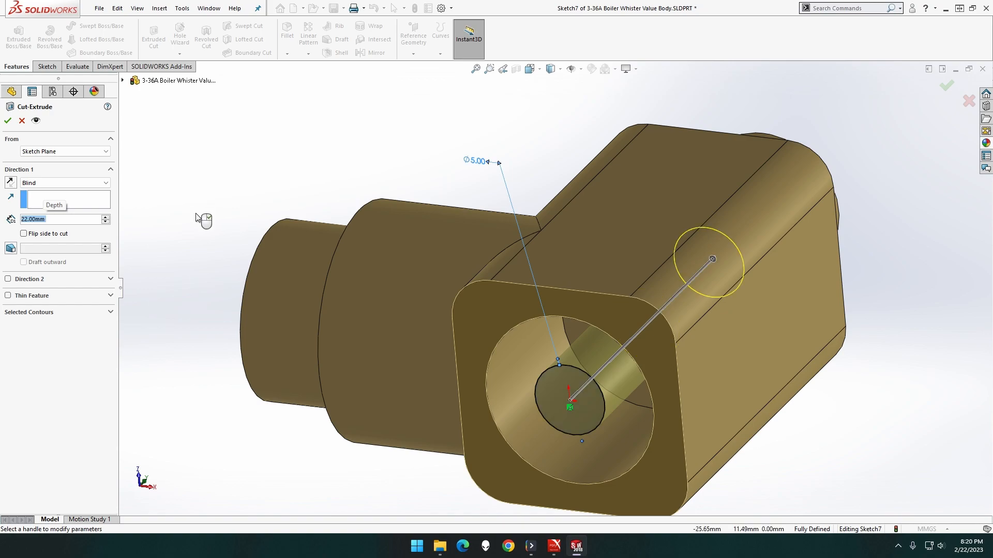
{"action": "left_click", "coordinate": [7, 121]}
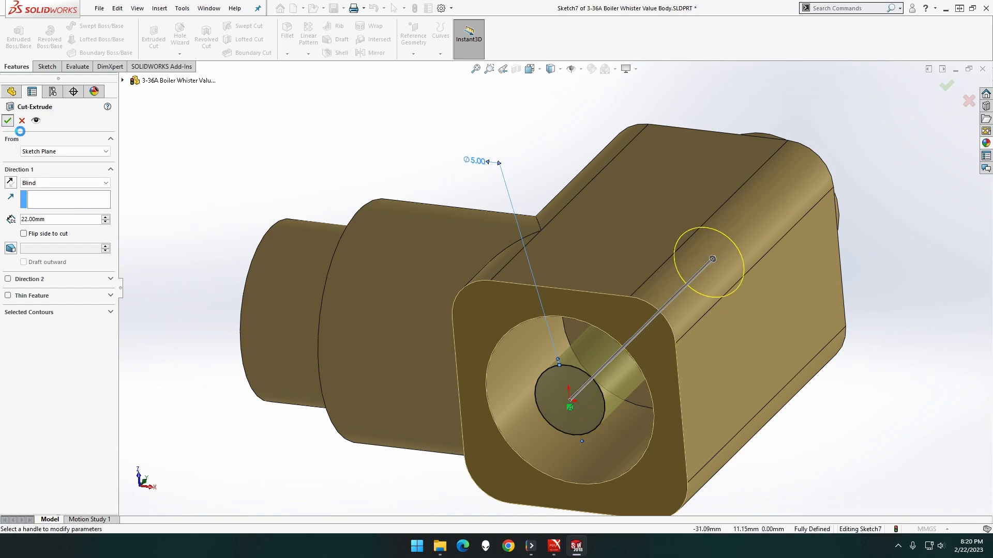
{"action": "middle_click_drag", "start_coordinate": [356, 146], "coordinate": [370, 126]}
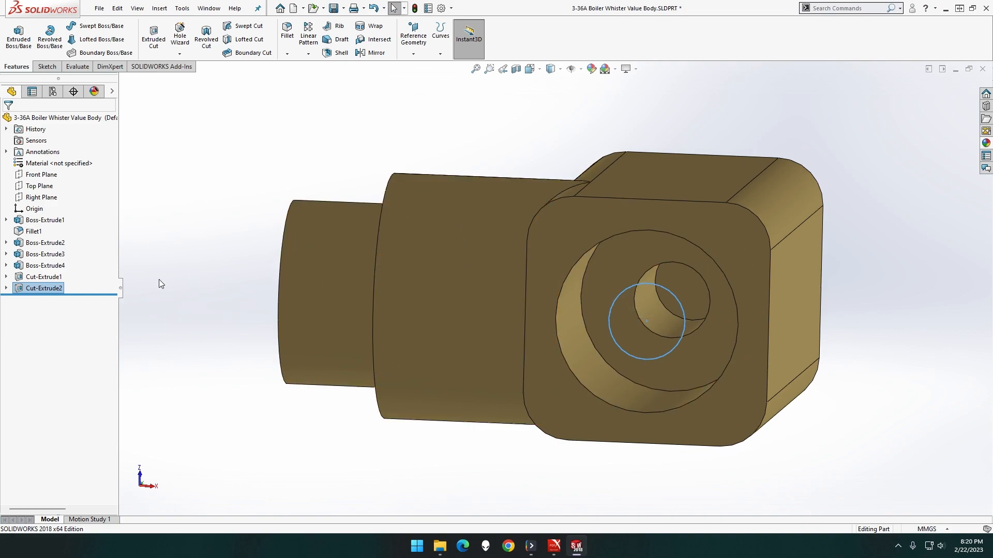
{"action": "right_click", "coordinate": [622, 295]}
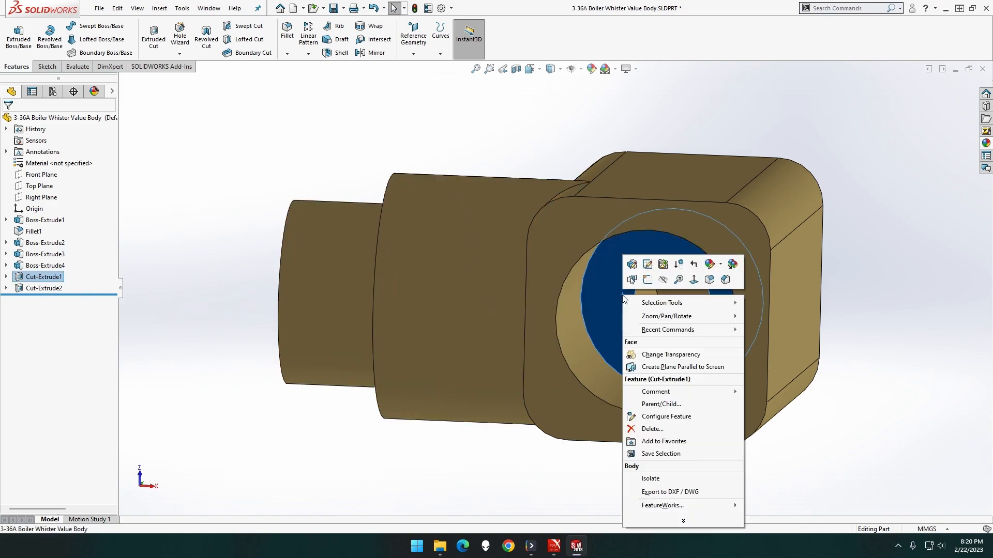
{"action": "left_click", "coordinate": [497, 177]}
{"action": "mouse_move", "coordinate": [482, 157]}
{"action": "middle_mouse_down"}
{"action": "mouse_move", "coordinate": [465, 145]}
{"action": "mouse_move", "coordinate": [478, 147]}
{"action": "middle_mouse_up"}
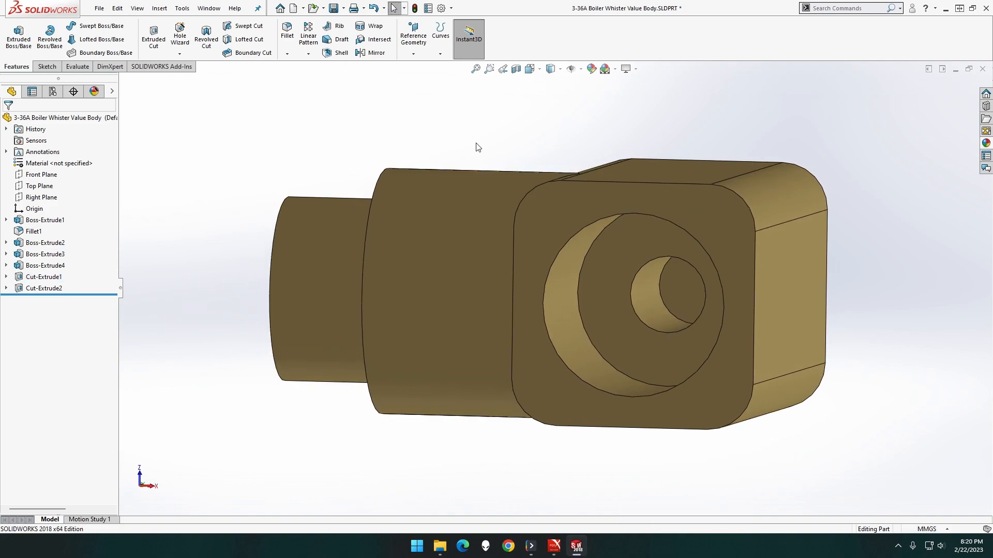
{"action": "middle_click_drag", "start_coordinate": [613, 203], "coordinate": [473, 225]}
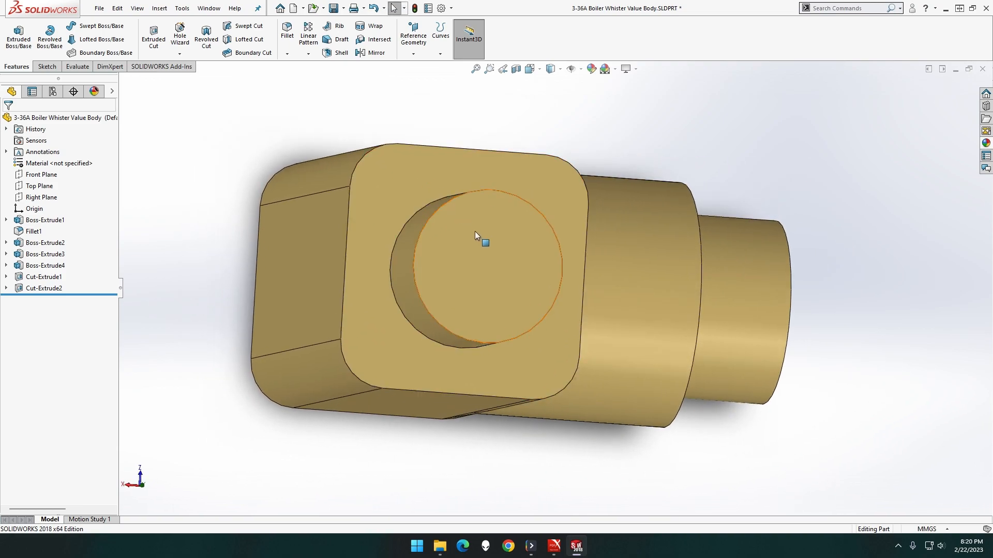
Step: Start a sketch on the top boss's end face and draw a circle about 6.69 mm in diameter centred on the origin
{"action": "right_click", "coordinate": [511, 259]}
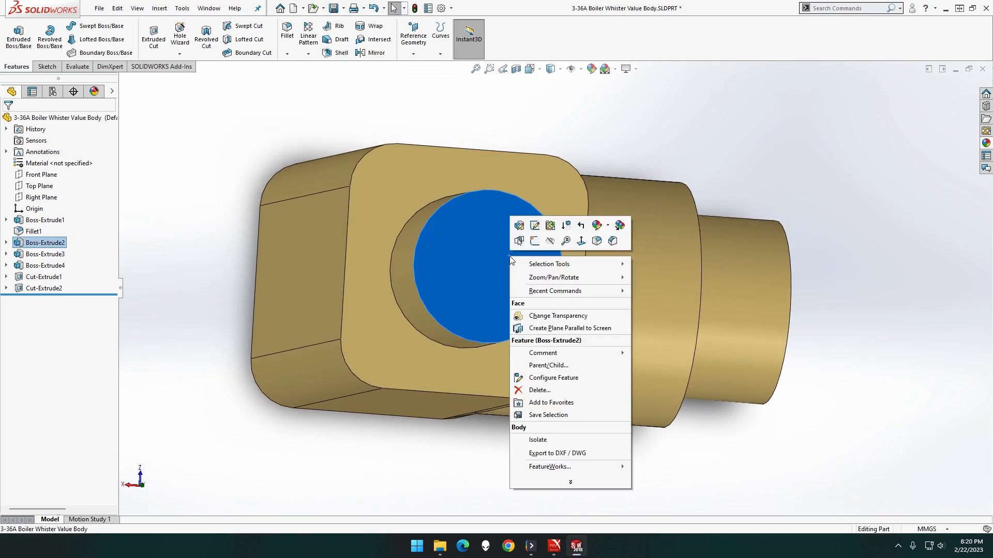
{"action": "left_click", "coordinate": [535, 241]}
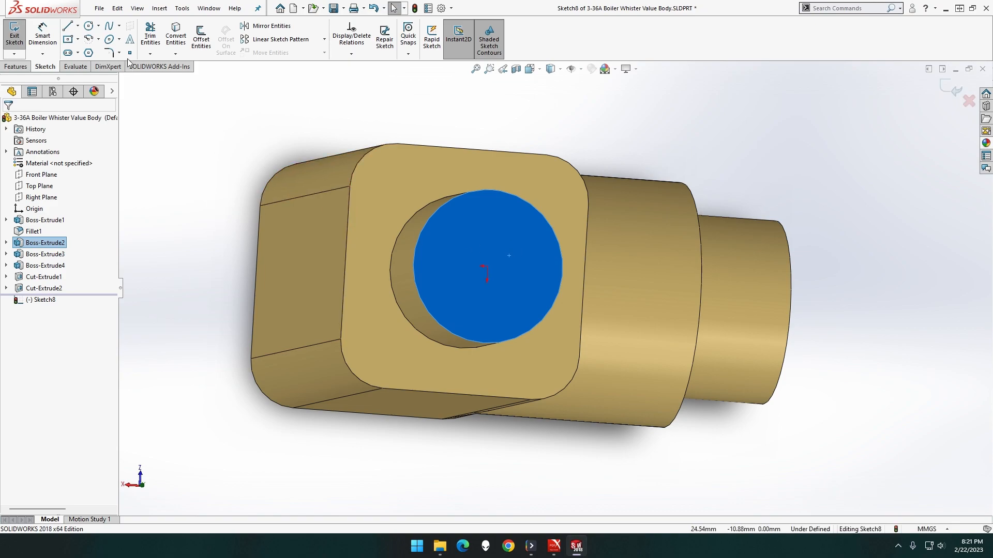
{"action": "left_click", "coordinate": [89, 27]}
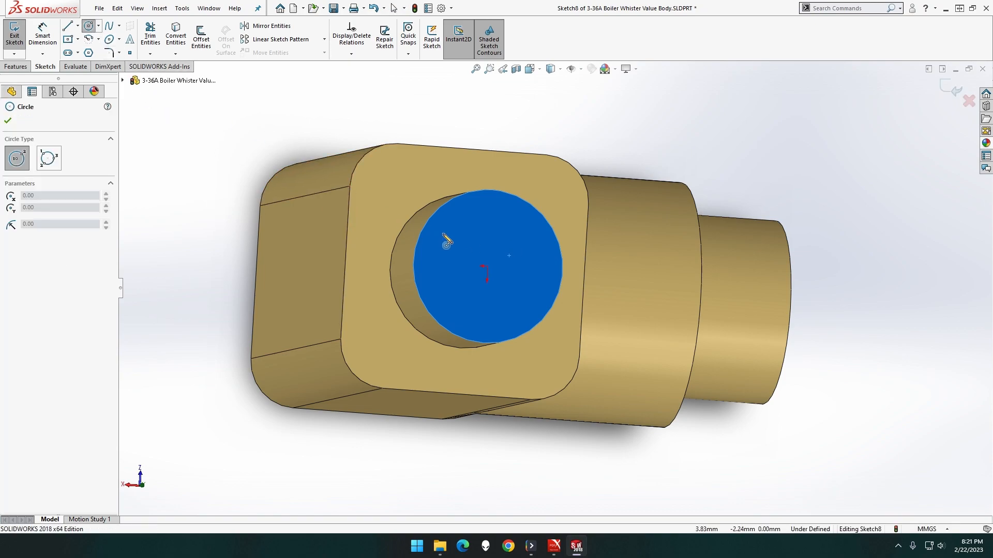
{"action": "left_click", "coordinate": [487, 266]}
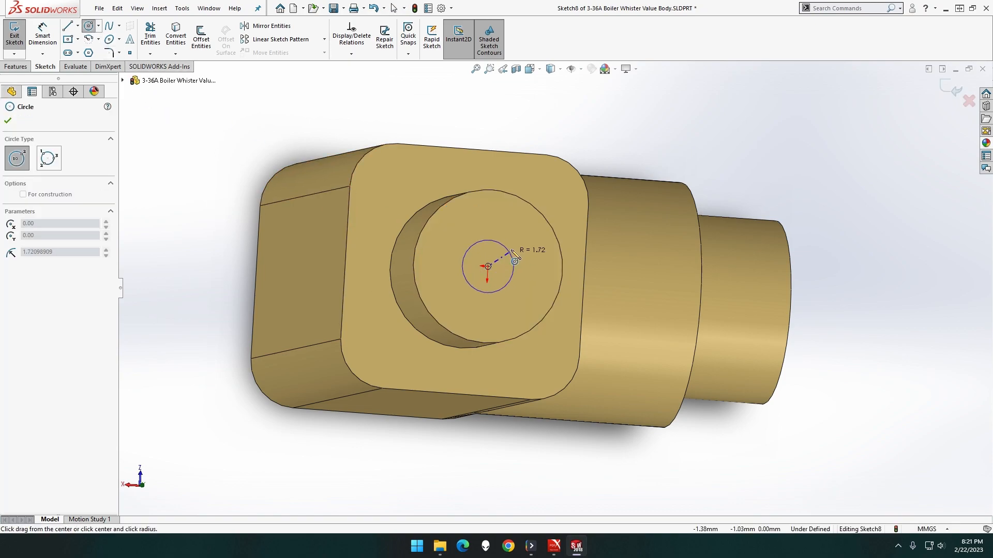
{"action": "left_click", "coordinate": [528, 237]}
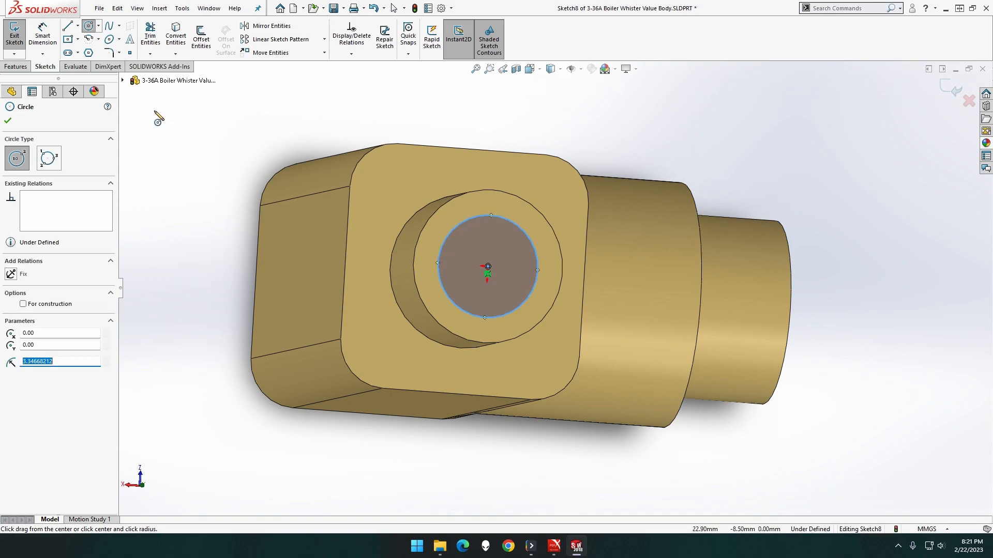
Step: Dimension the circle on the top boss's end face to a diameter of 3 mm
{"action": "left_click", "coordinate": [42, 37]}
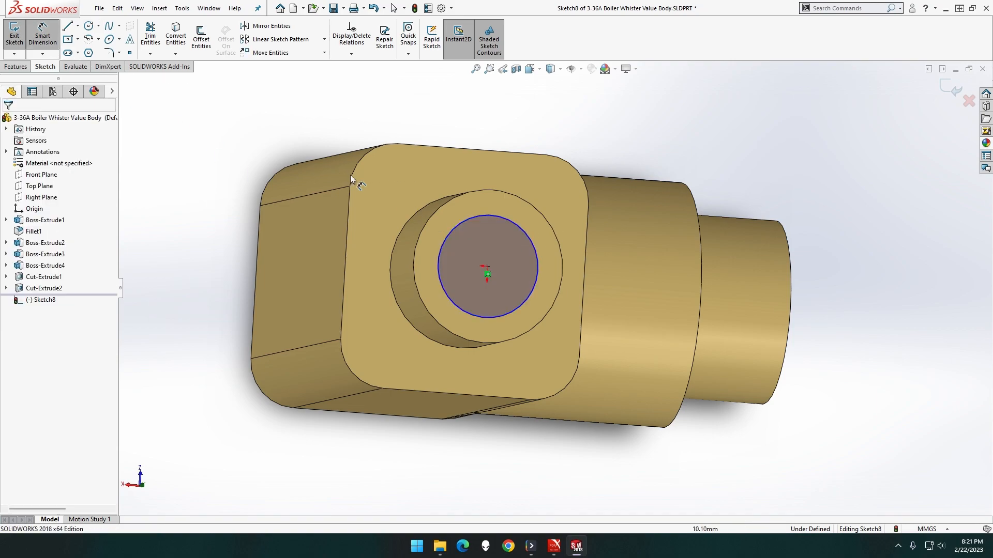
{"action": "left_click", "coordinate": [464, 219]}
{"action": "left_click", "coordinate": [362, 114]}
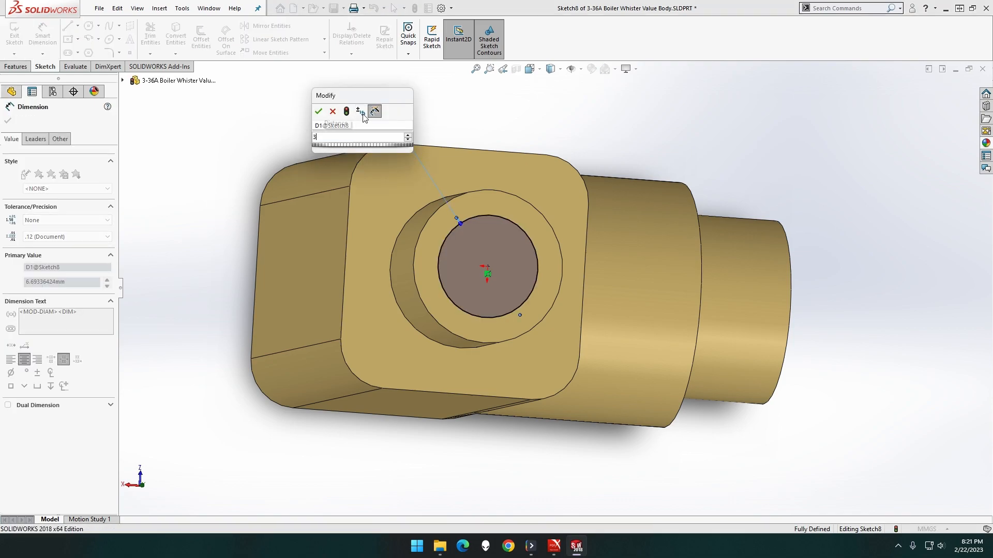
{"action": "type", "text": "3"}
{"action": "key", "text": "Return"}
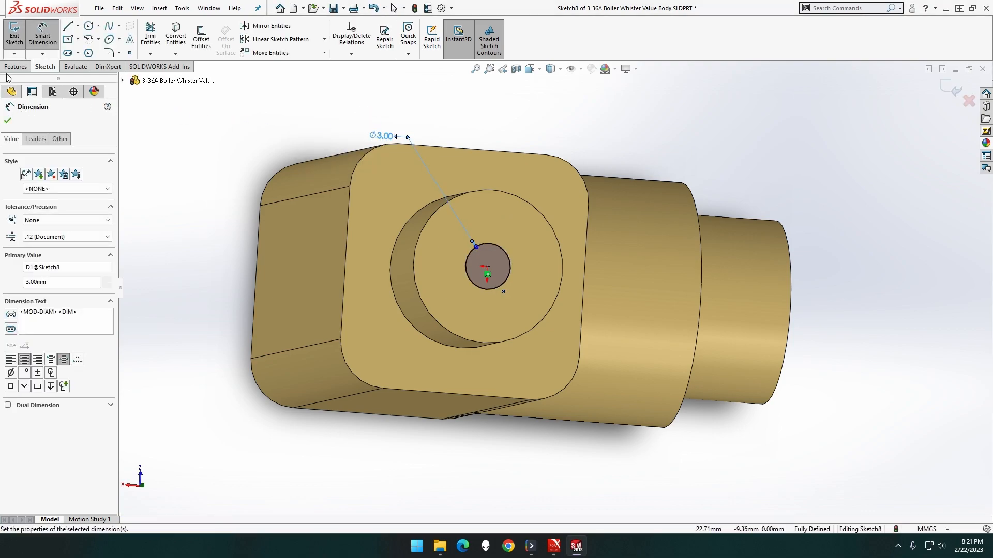
Step: Cut the 3 mm circle from the top boss down into the bore using the Up To Next end condition
{"action": "left_click", "coordinate": [21, 66]}
{"action": "left_click", "coordinate": [154, 39]}
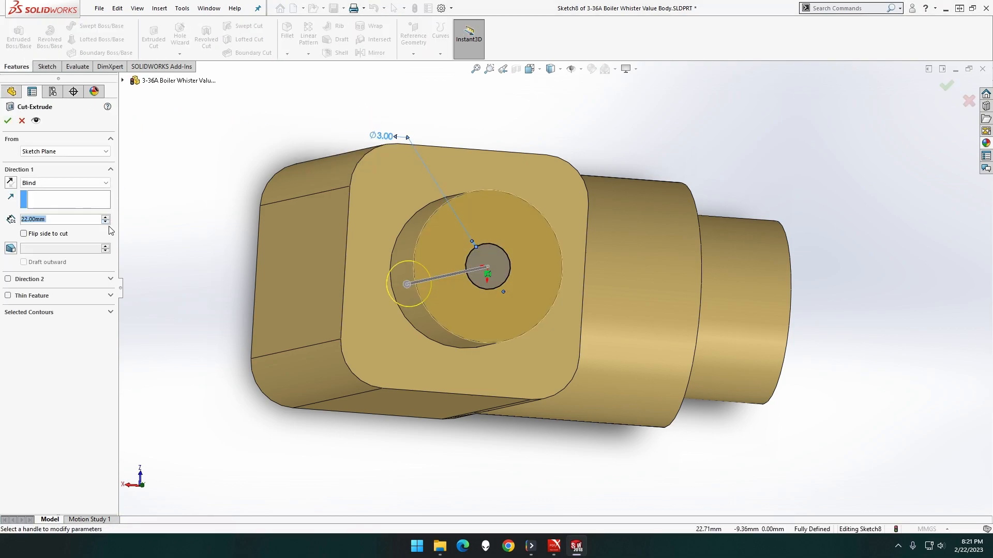
{"action": "left_click", "coordinate": [73, 183]}
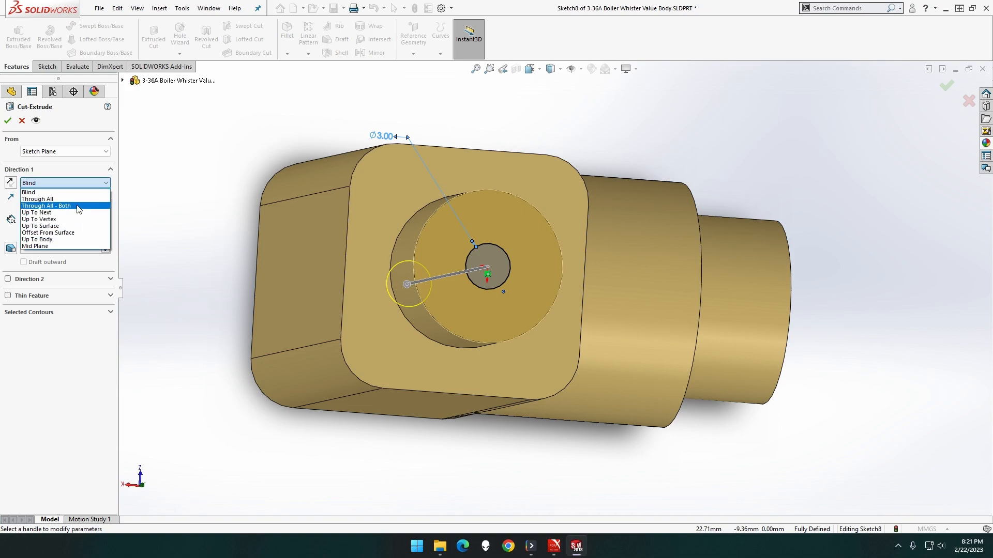
{"action": "left_click", "coordinate": [78, 212]}
{"action": "mouse_move", "coordinate": [150, 222]}
{"action": "middle_mouse_down"}
{"action": "mouse_move", "coordinate": [286, 227]}
{"action": "mouse_move", "coordinate": [343, 212]}
{"action": "mouse_move", "coordinate": [361, 221]}
{"action": "middle_mouse_up"}
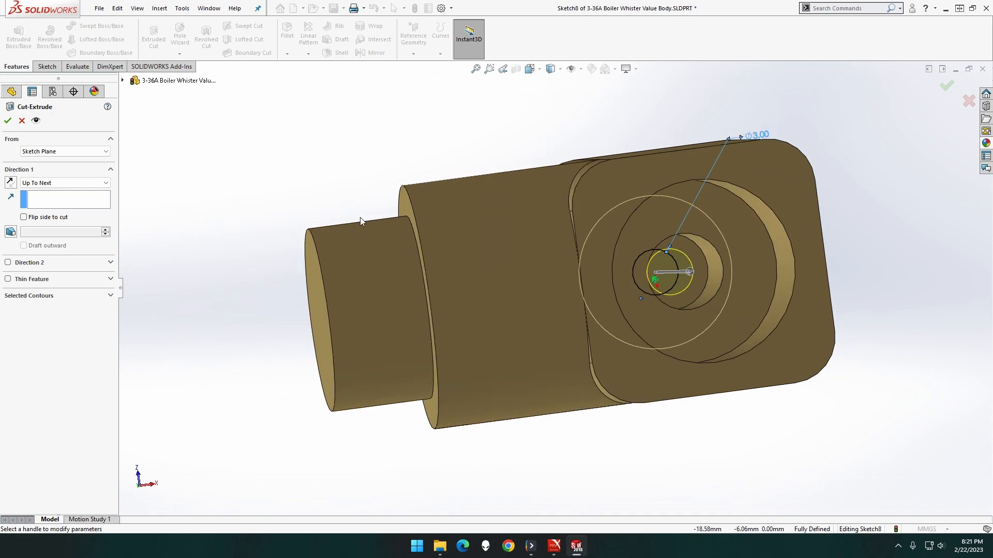
{"action": "mouse_move", "coordinate": [239, 210]}
{"action": "middle_mouse_down"}
{"action": "mouse_move", "coordinate": [288, 193]}
{"action": "mouse_move", "coordinate": [496, 231]}
{"action": "middle_mouse_up"}
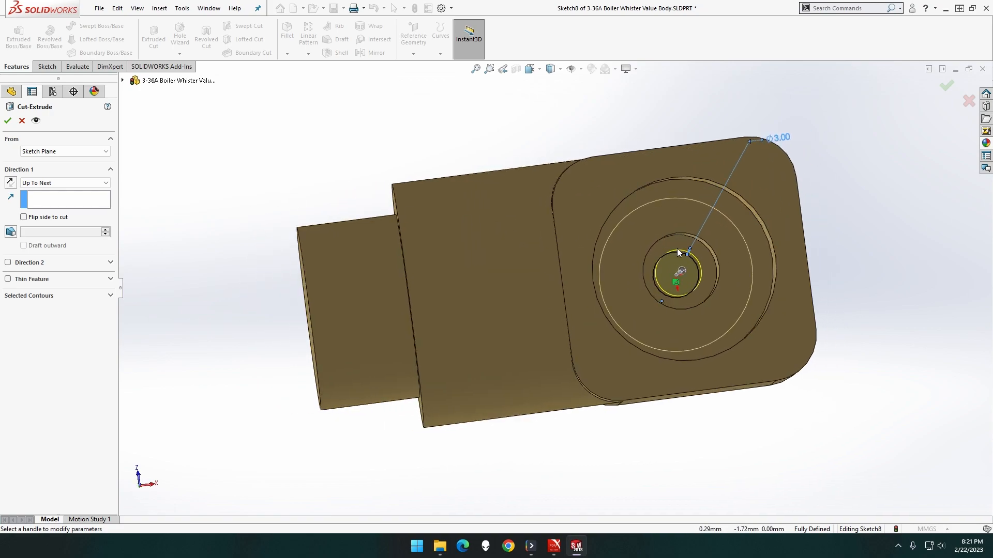
{"action": "left_click", "coordinate": [9, 121]}
Step: Start a sketch on the smaller side boss's end face and draw a concentric circle about 6.25 mm in diameter
{"action": "middle_click_drag", "start_coordinate": [301, 161], "coordinate": [241, 165]}
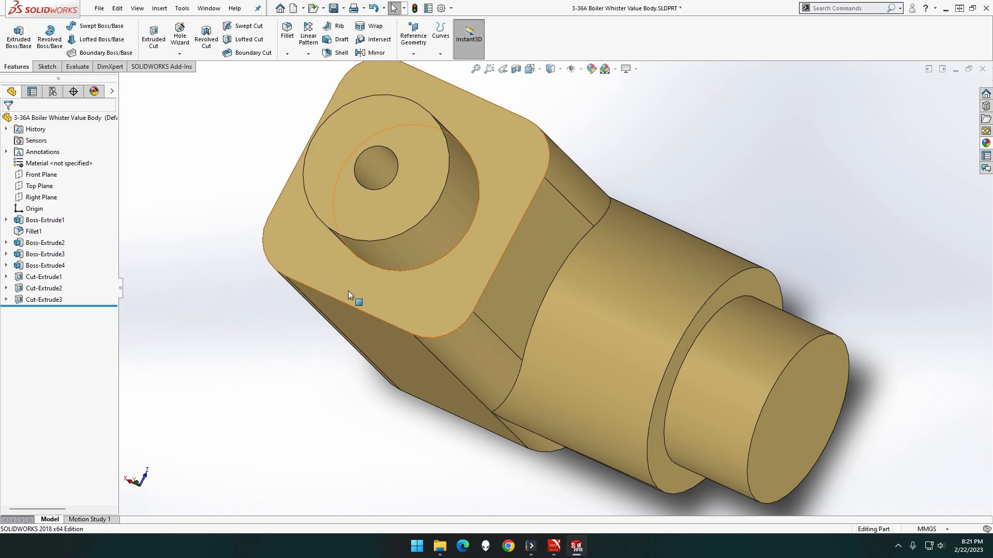
{"action": "middle_click_drag", "start_coordinate": [350, 277], "coordinate": [597, 306]}
{"action": "right_click", "coordinate": [687, 310]}
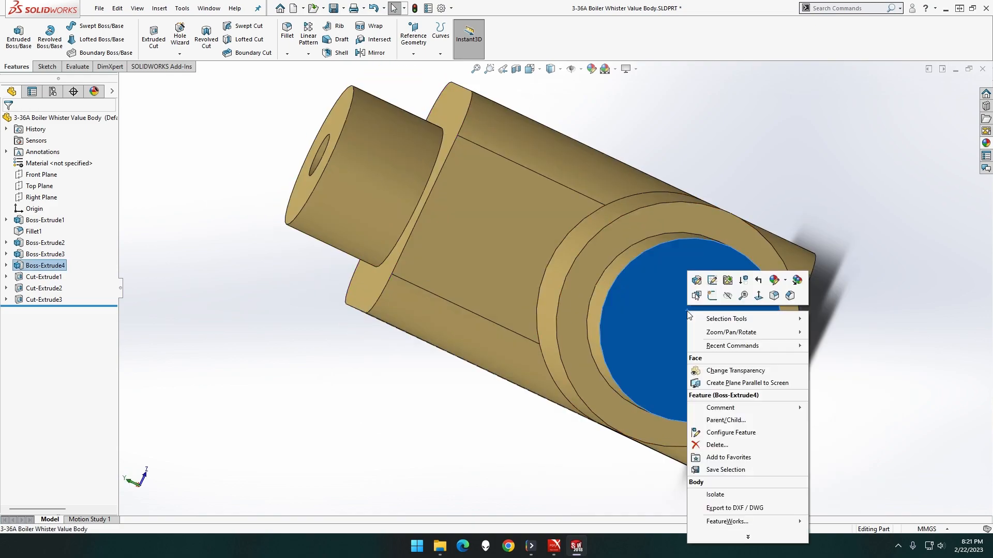
{"action": "left_click", "coordinate": [758, 296]}
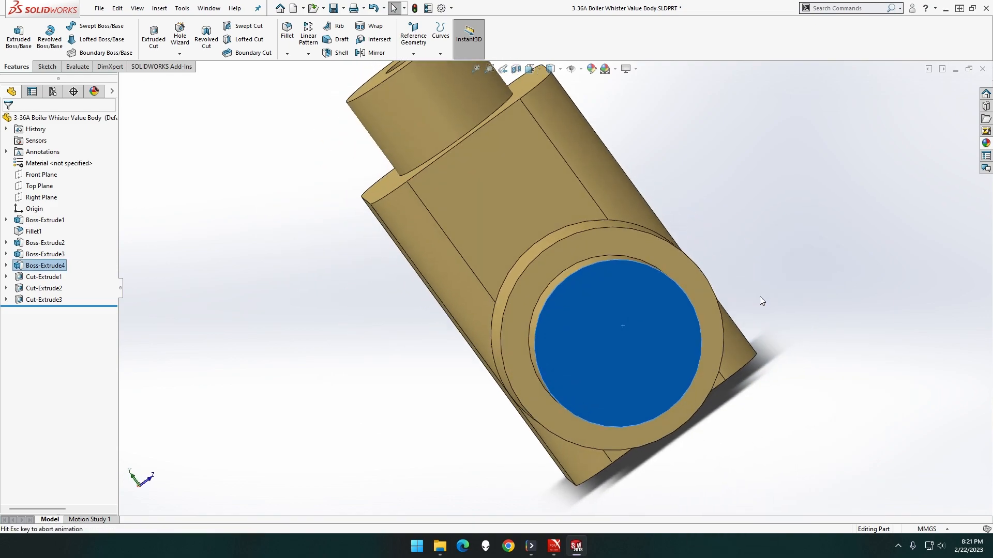
{"action": "right_click", "coordinate": [588, 383]}
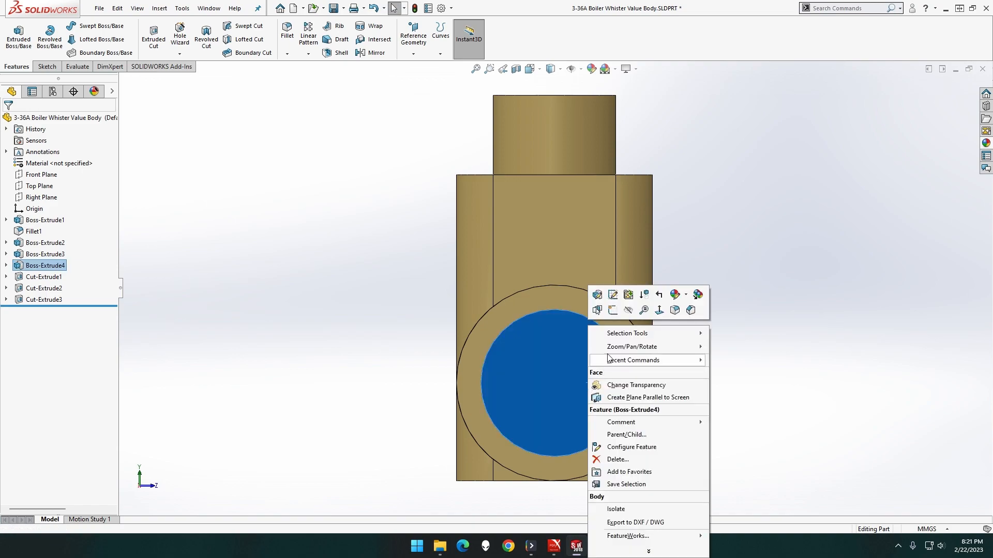
{"action": "left_click", "coordinate": [619, 310]}
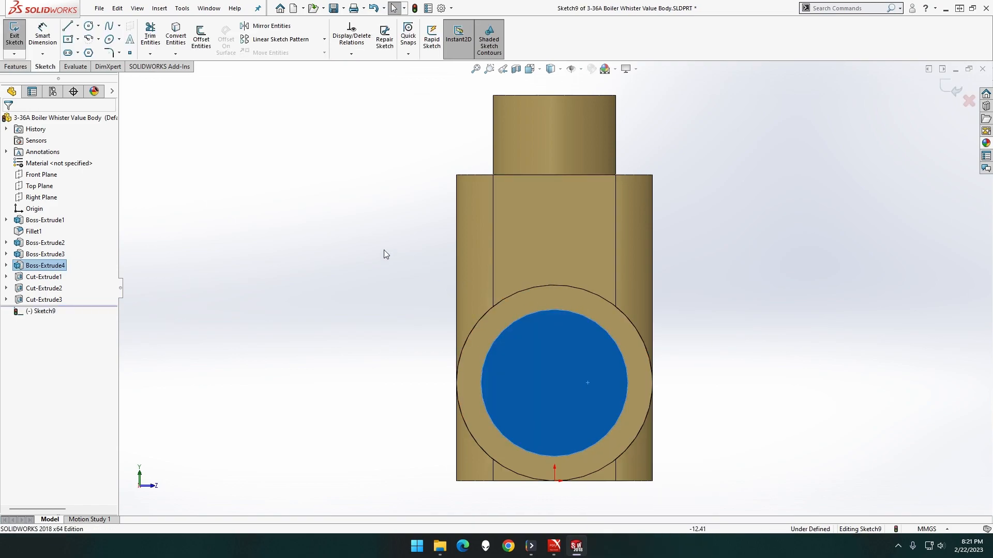
{"action": "left_click", "coordinate": [89, 26]}
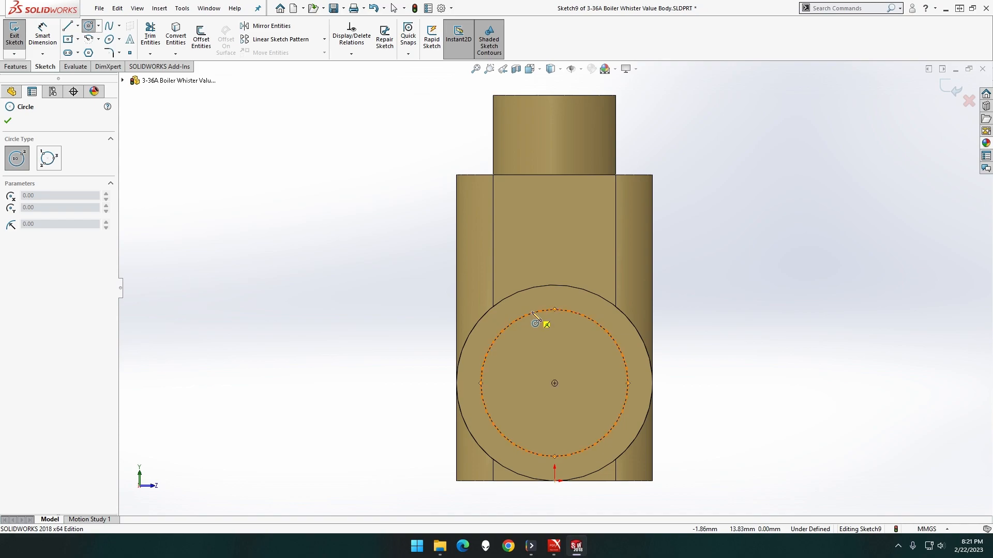
{"action": "left_click", "coordinate": [554, 383]}
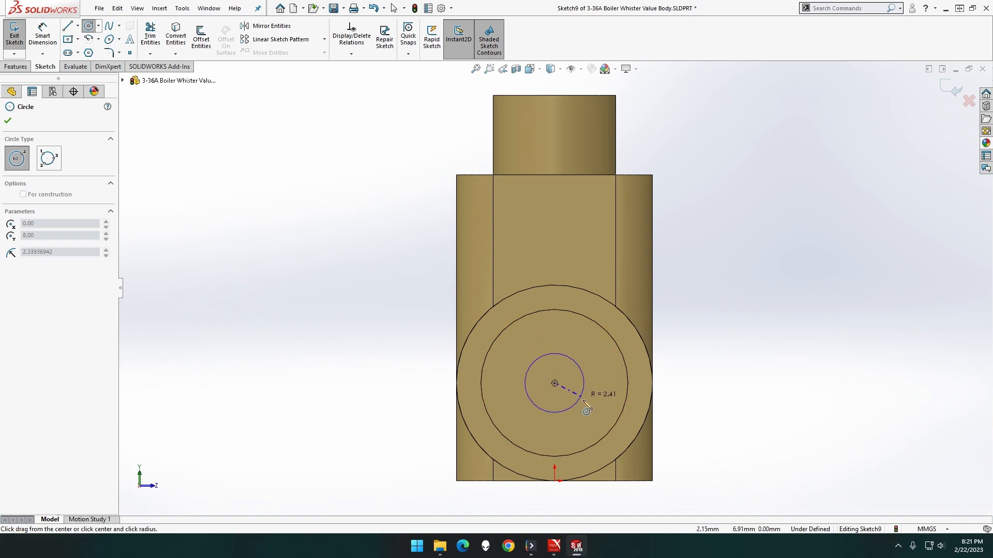
{"action": "left_click", "coordinate": [586, 404]}
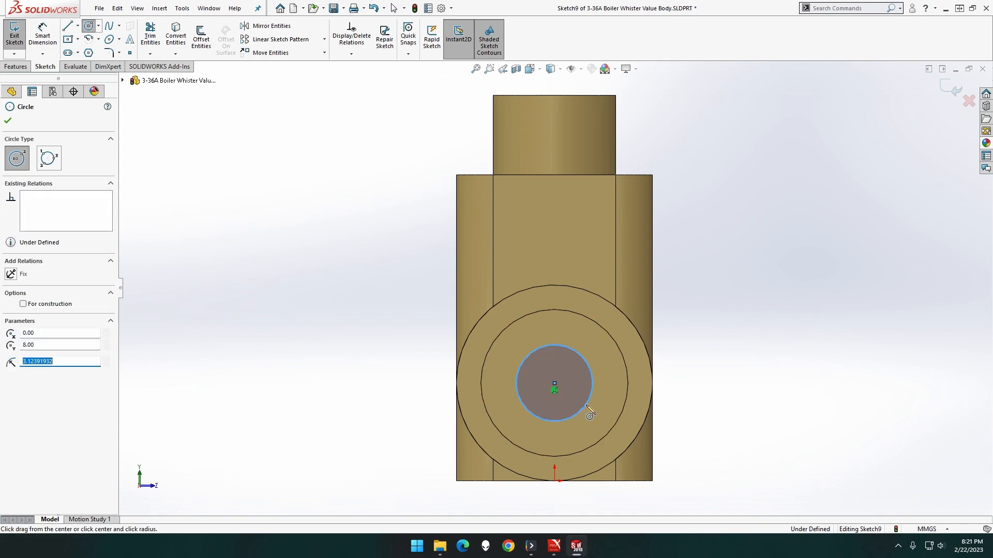
Step: Dimension the circle on the side boss's end face to a diameter of 5 mm
{"action": "left_click", "coordinate": [42, 36]}
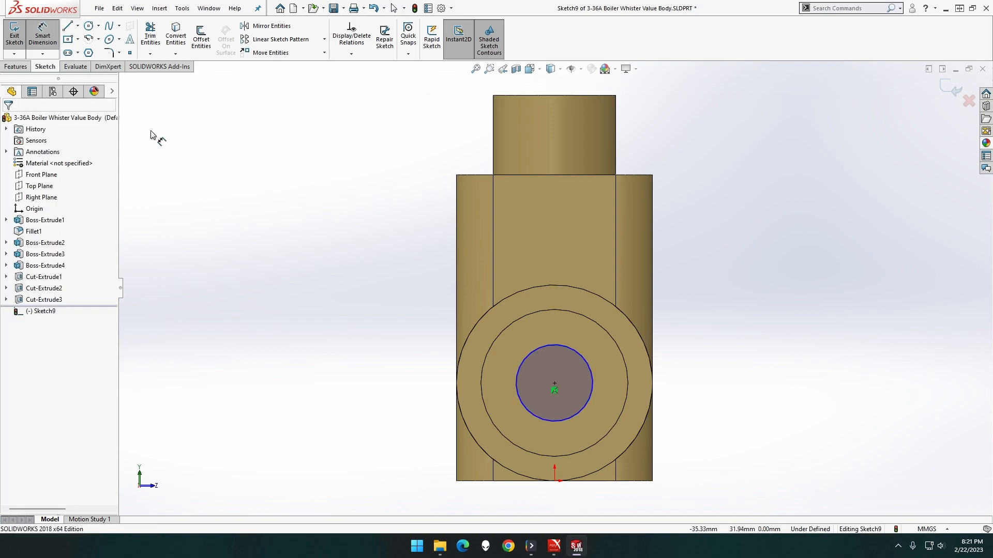
{"action": "left_click", "coordinate": [536, 346]}
{"action": "left_click", "coordinate": [430, 245]}
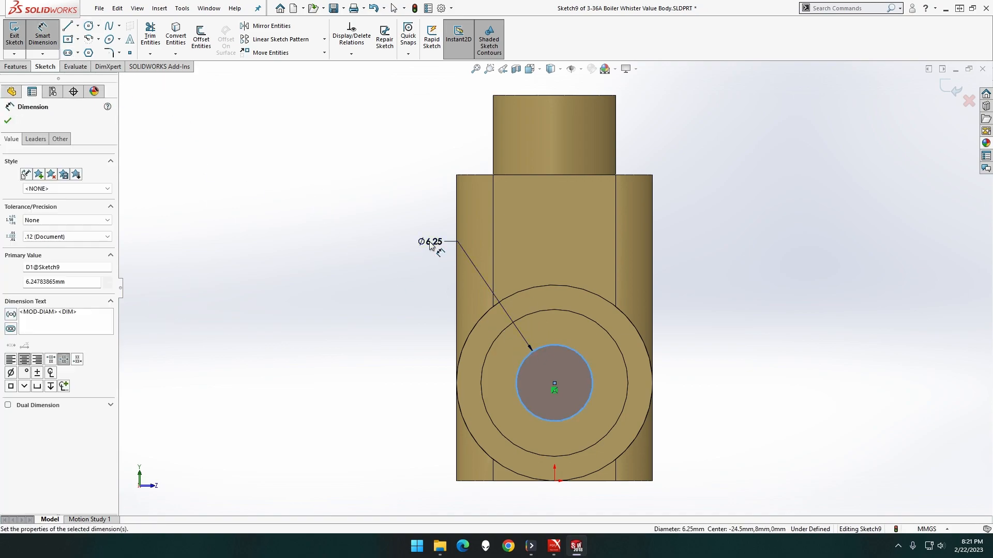
{"action": "type", "text": "5"}
{"action": "key", "text": "Return"}
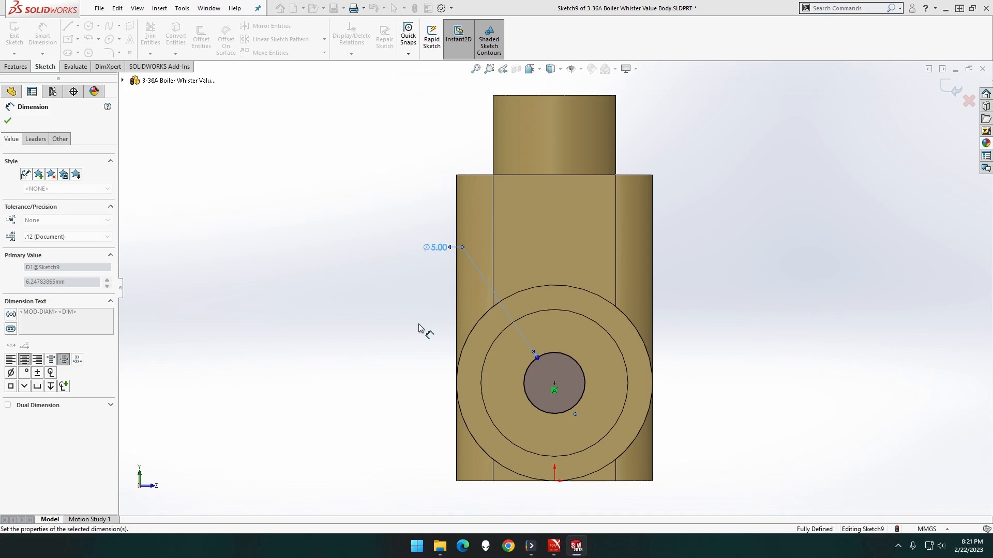
Step: Cut the 5 mm circle through the stepped side boss into the block's bore using the Up To Next end condition
{"action": "mouse_move", "coordinate": [421, 327]}
{"action": "middle_mouse_down"}
{"action": "mouse_move", "coordinate": [364, 305]}
{"action": "mouse_move", "coordinate": [394, 327]}
{"action": "mouse_move", "coordinate": [350, 250]}
{"action": "mouse_move", "coordinate": [351, 287]}
{"action": "mouse_move", "coordinate": [486, 296]}
{"action": "middle_mouse_up"}
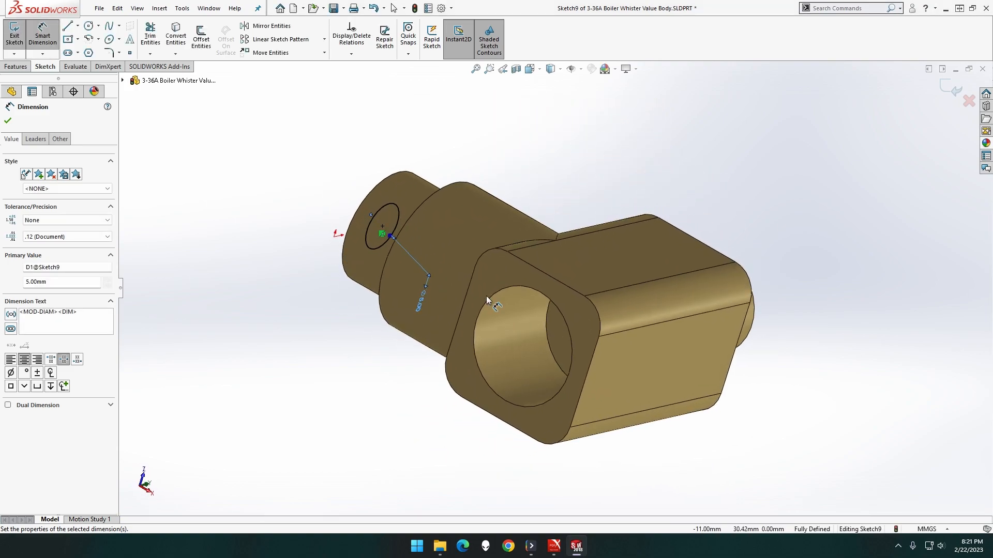
{"action": "left_click", "coordinate": [15, 66]}
{"action": "left_click", "coordinate": [150, 43]}
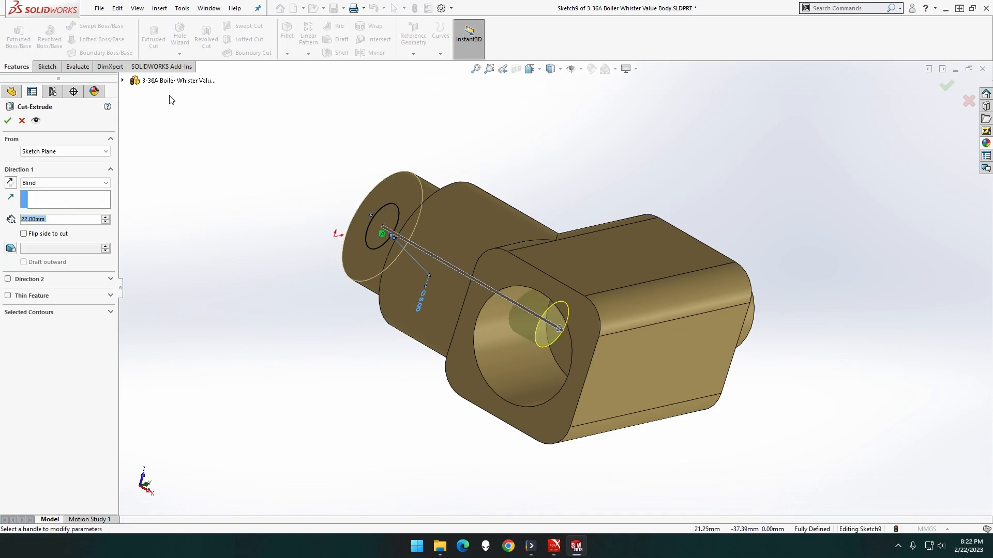
{"action": "left_click", "coordinate": [65, 183]}
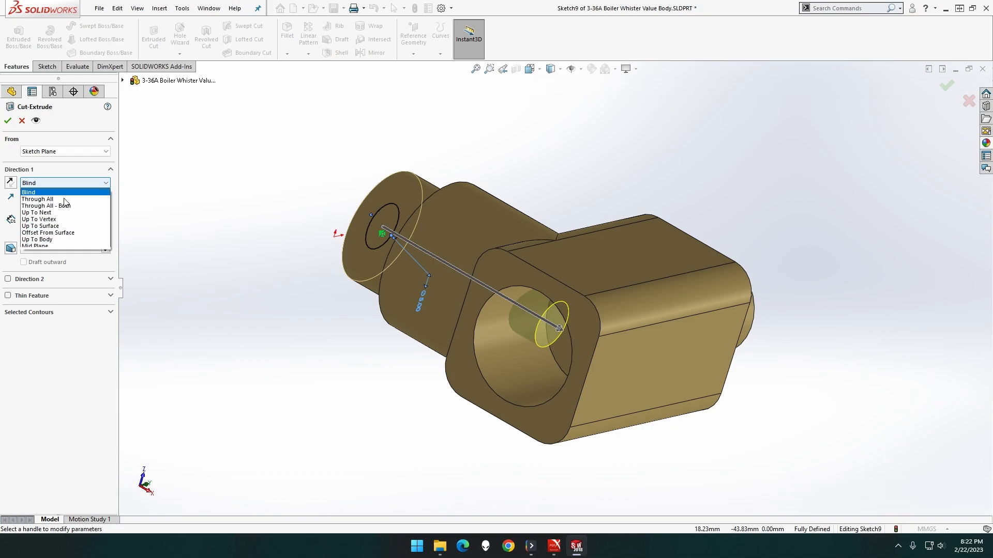
{"action": "left_click", "coordinate": [62, 201]}
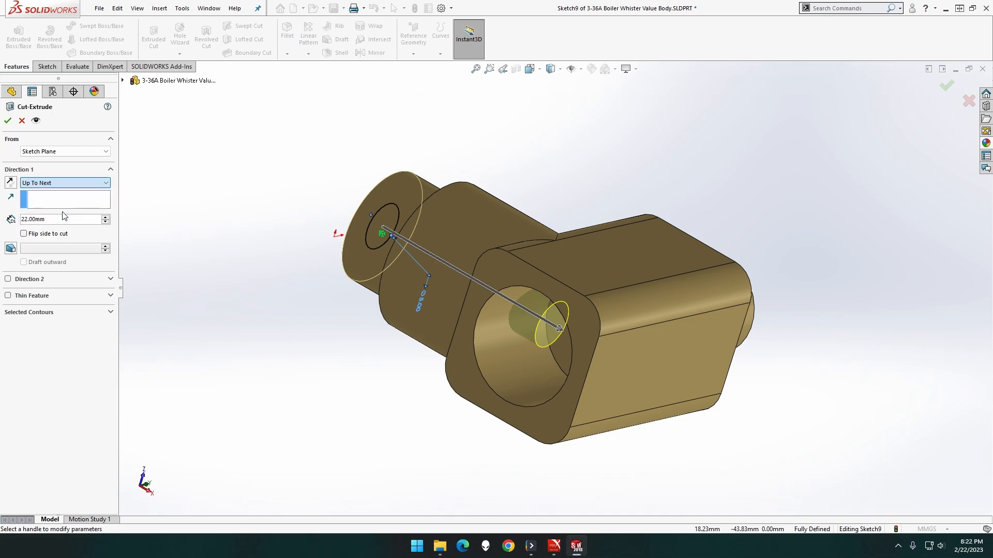
{"action": "left_click", "coordinate": [7, 121]}
Step: Start a sketch on the block's flat face adjacent to the side boss and draw a circle about 6.18 mm in diameter, about 18.4 mm above the origin
{"action": "middle_click_drag", "start_coordinate": [257, 287], "coordinate": [617, 250]}
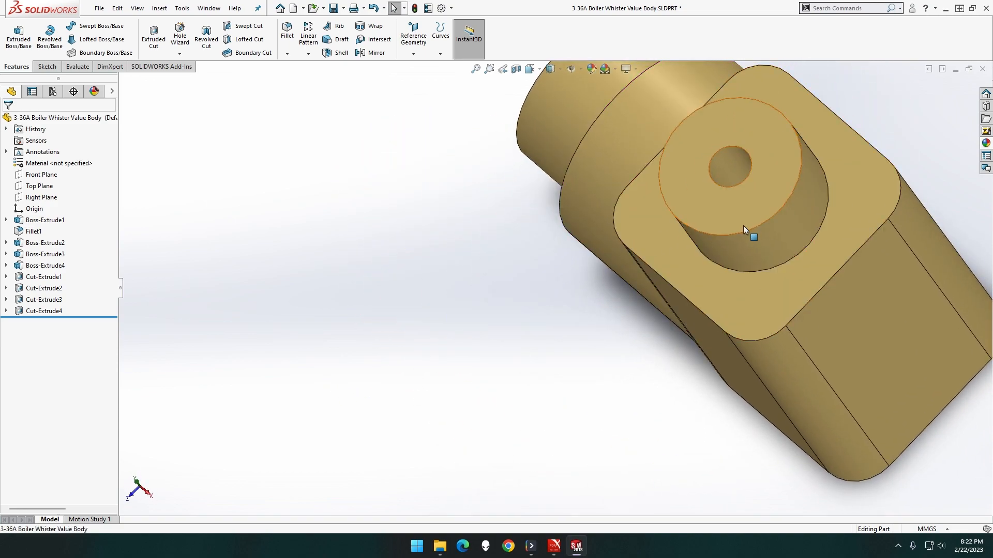
{"action": "key", "text": "z"}
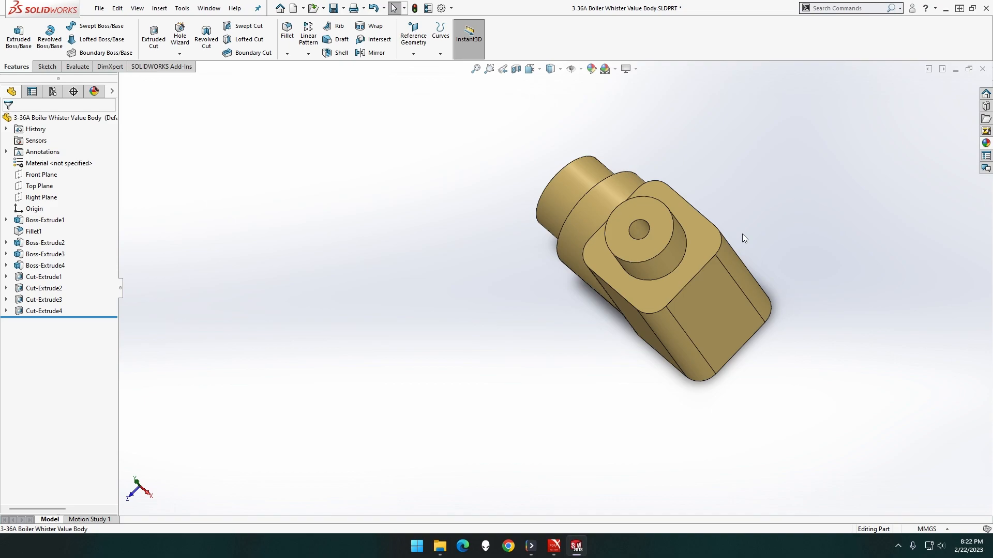
{"action": "middle_click_drag", "start_coordinate": [743, 234], "coordinate": [650, 253]}
{"action": "right_click", "coordinate": [650, 253]}
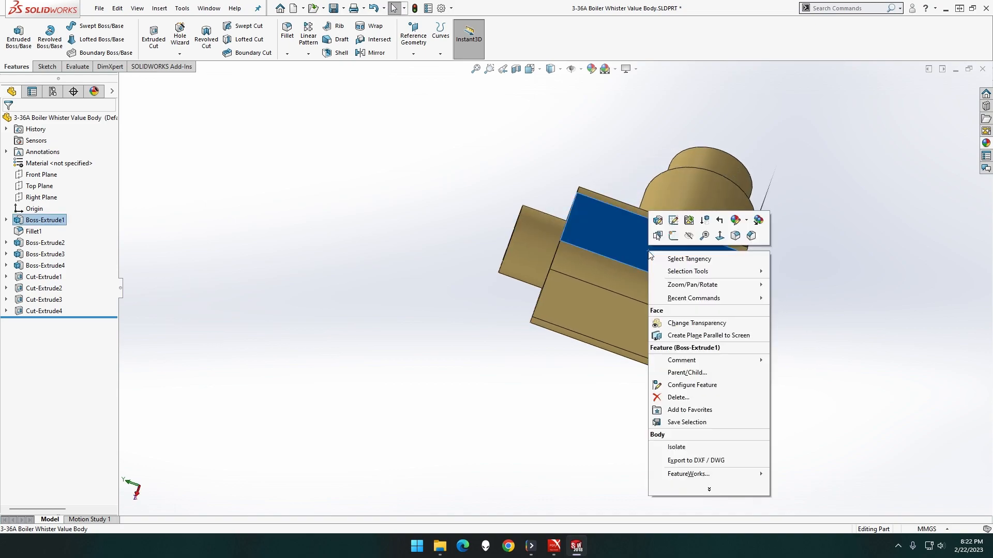
{"action": "left_click", "coordinate": [720, 237]}
{"action": "left_click", "coordinate": [627, 209]}
{"action": "right_click", "coordinate": [453, 227]}
{"action": "left_click", "coordinate": [477, 211]}
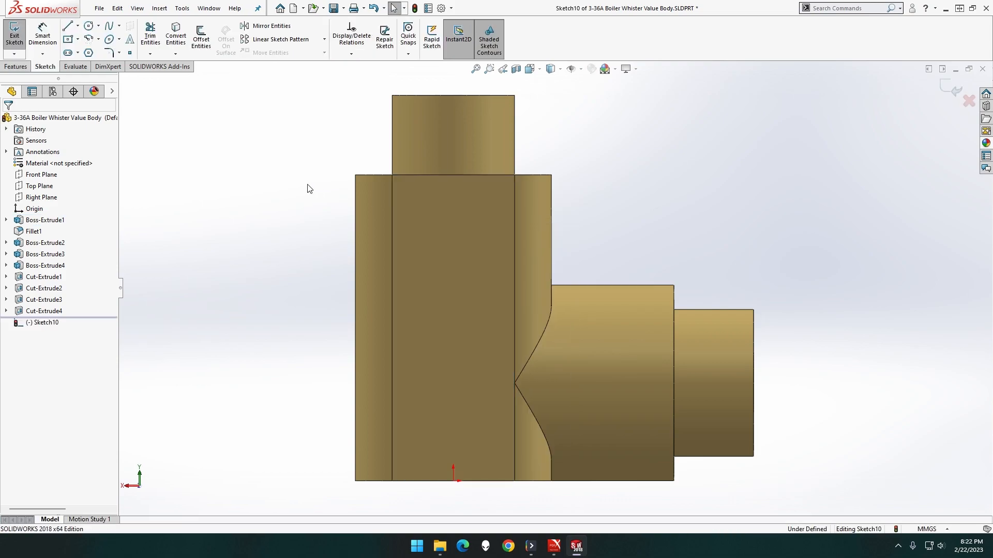
{"action": "left_click", "coordinate": [89, 25]}
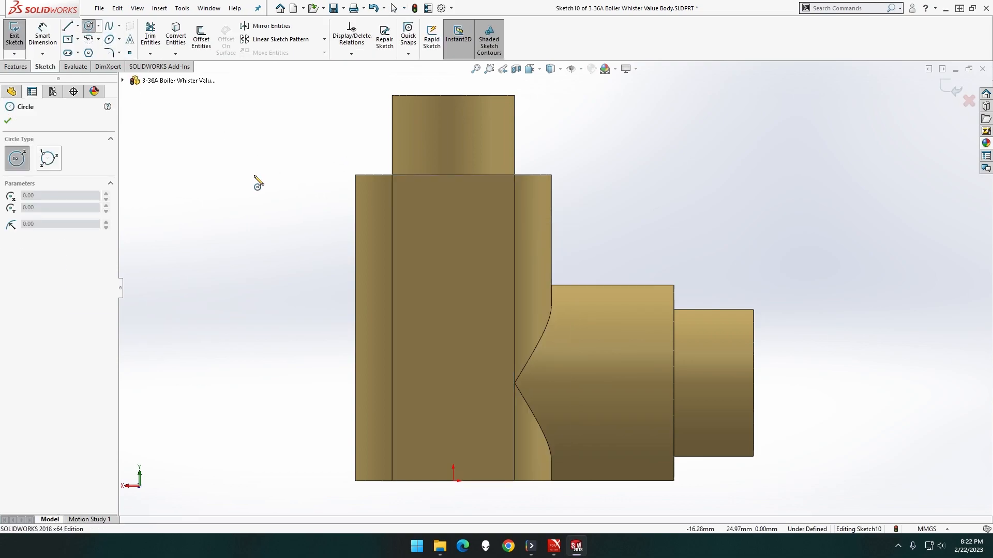
{"action": "left_click", "coordinate": [453, 255]}
{"action": "left_click", "coordinate": [480, 285]}
Step: Dimension the circle on the block's flat face to a diameter of 12 mm
{"action": "left_click", "coordinate": [42, 36]}
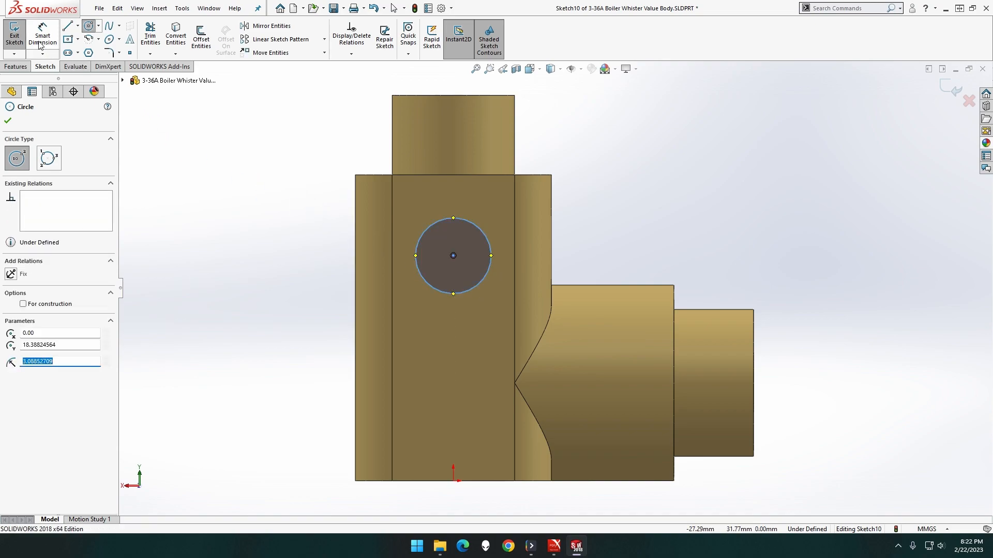
{"action": "left_click", "coordinate": [426, 228]}
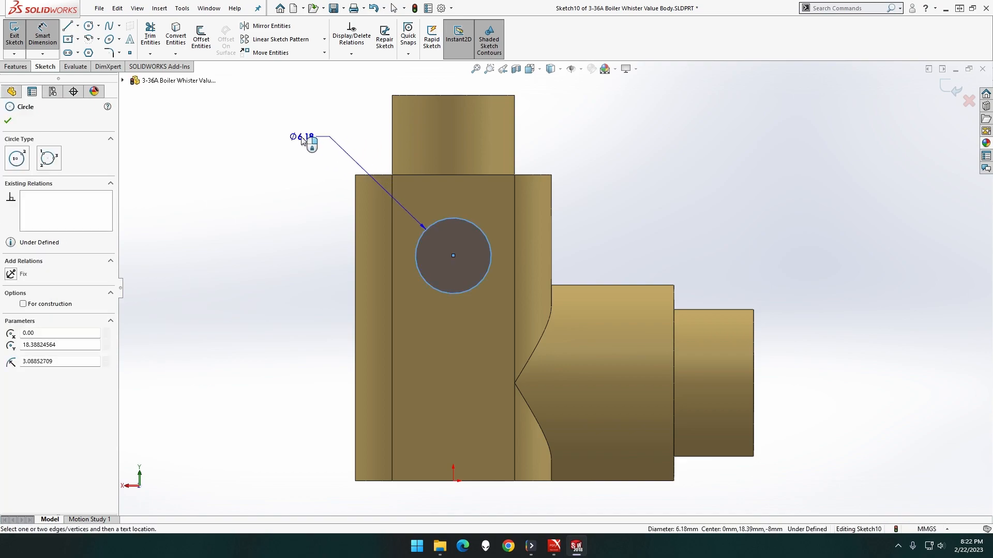
{"action": "left_click", "coordinate": [301, 138]}
{"action": "type", "text": "12"}
{"action": "key", "text": "Return"}
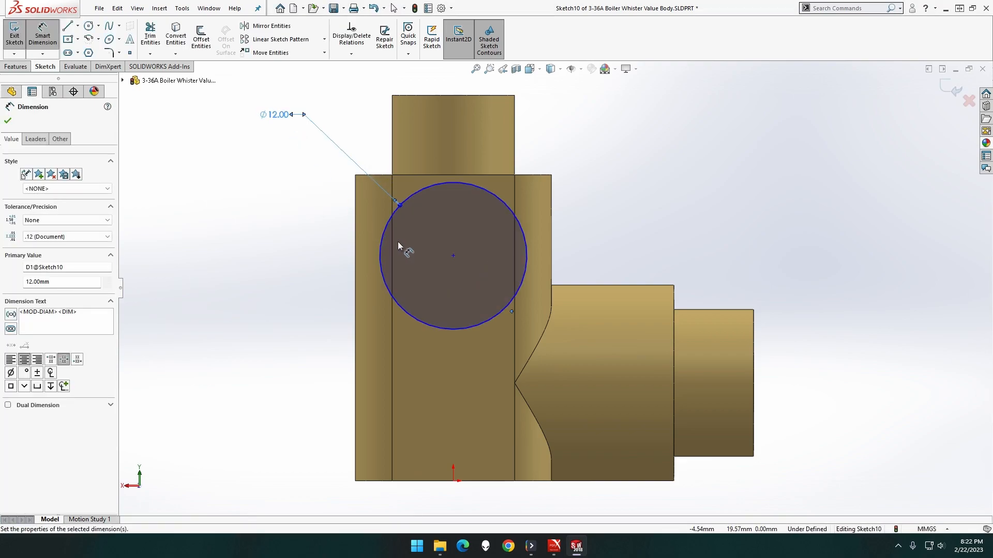
Step: Add a vertical relation between the 12 mm circle's centre and the origin
{"action": "key", "text": "Escape"}
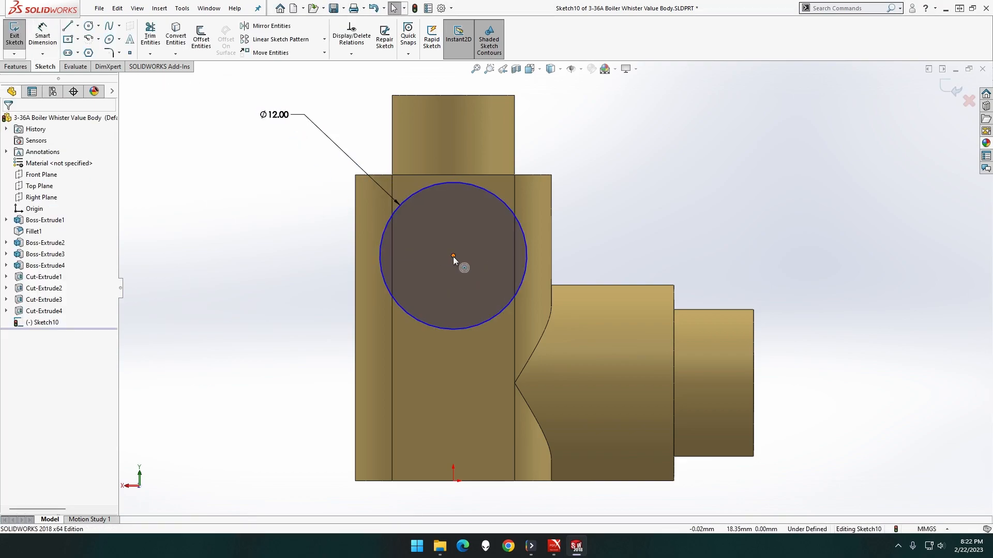
{"action": "left_click", "coordinate": [453, 255]}
{"action": "left_click", "coordinate": [454, 482]}
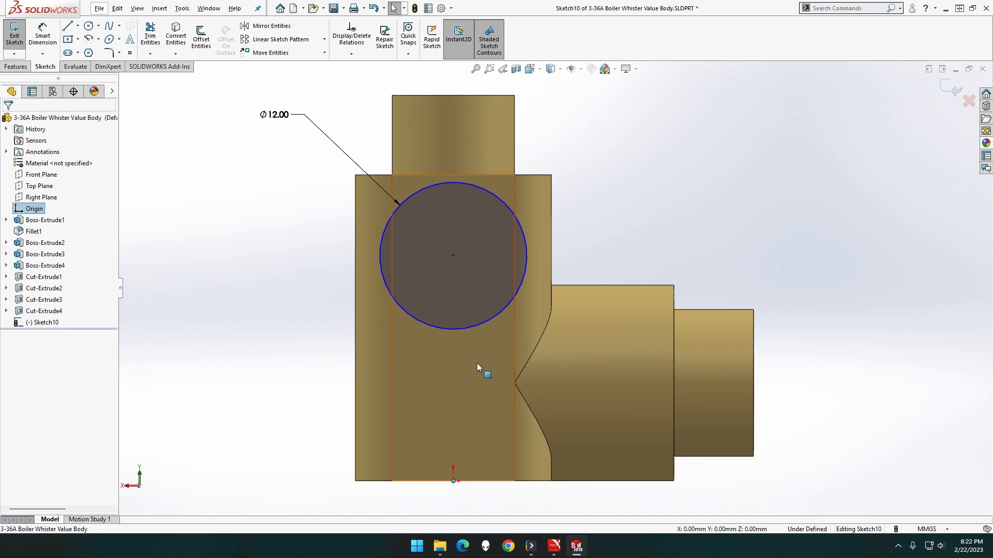
{"action": "left_click", "coordinate": [453, 256], "text": "ctrl"}
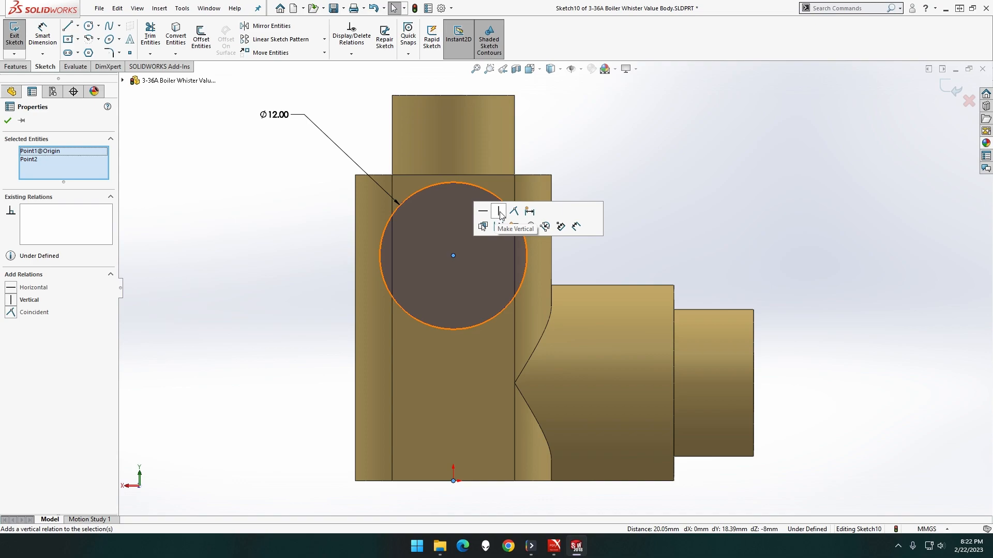
{"action": "left_click", "coordinate": [605, 205]}
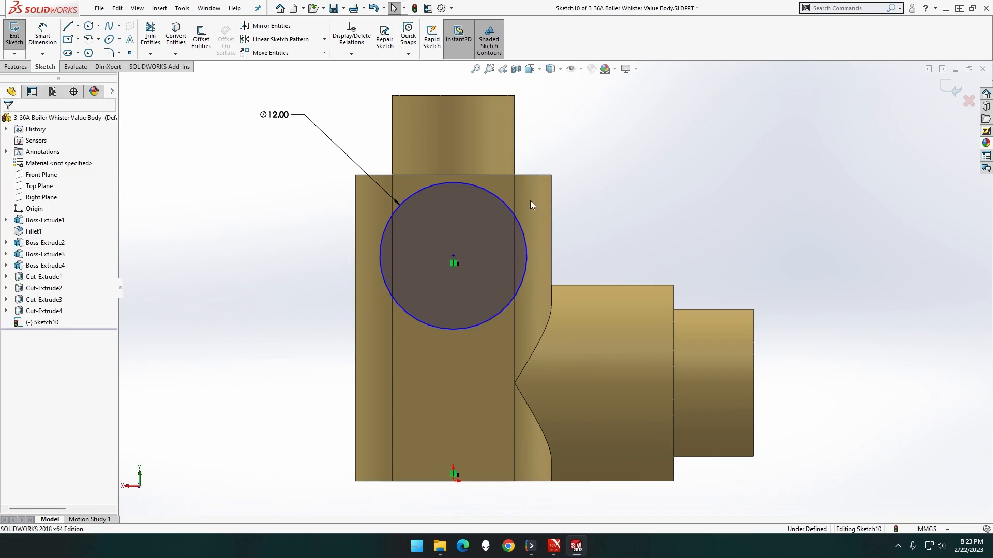
Step: Dimension the circle's centre 19 mm above the block's bottom edge
{"action": "left_click", "coordinate": [42, 35]}
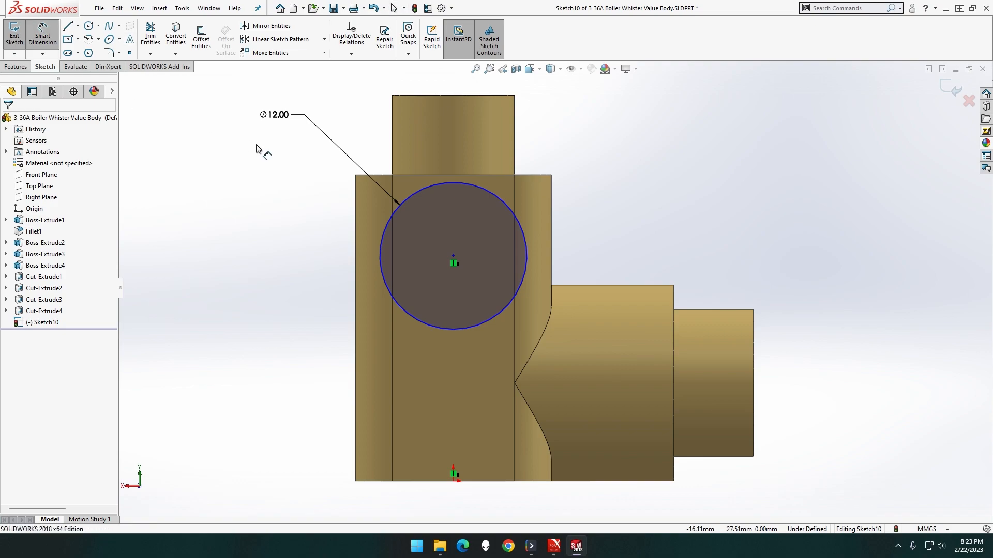
{"action": "left_click", "coordinate": [453, 257]}
{"action": "left_click", "coordinate": [413, 480]}
{"action": "left_click", "coordinate": [304, 373]}
{"action": "type", "text": "19"}
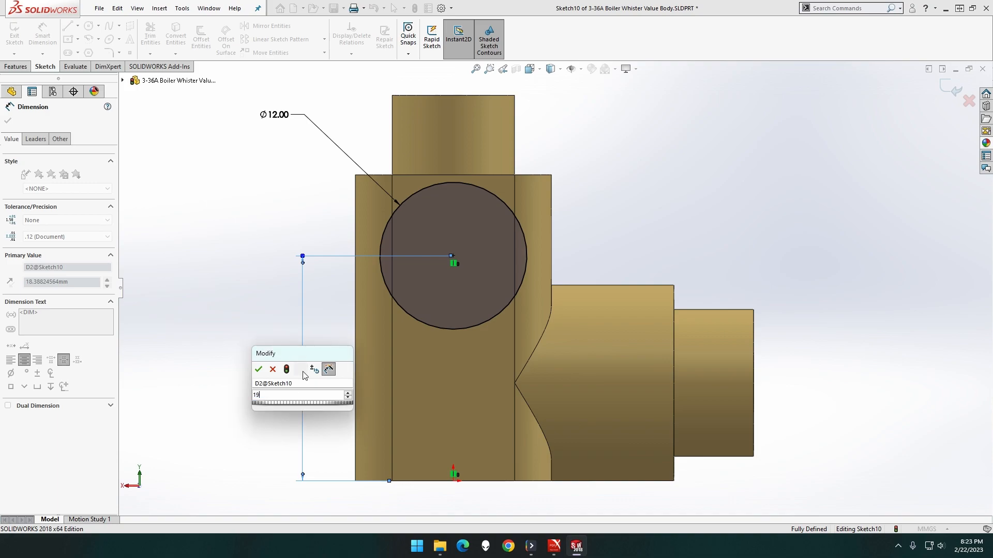
{"action": "key", "text": "Return"}
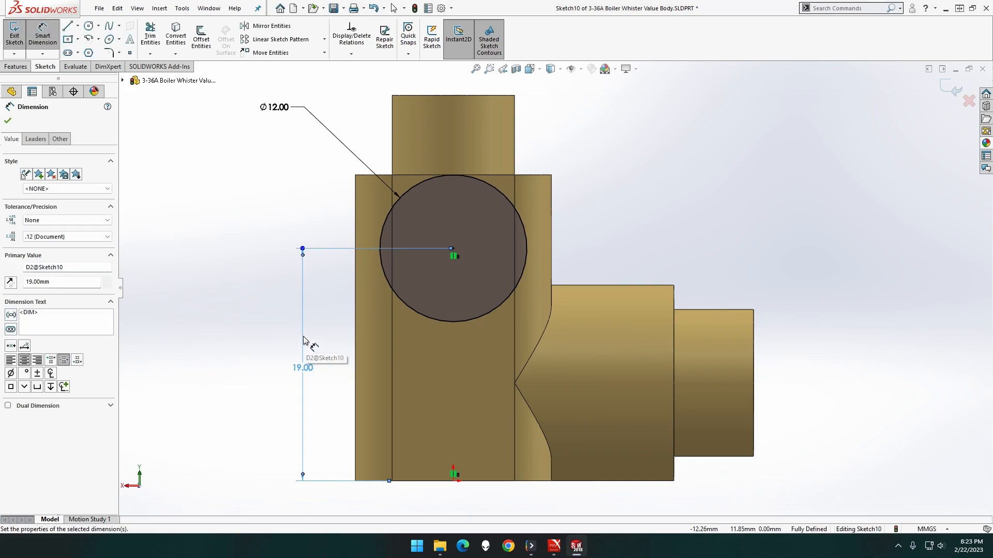
Step: Extrude the 12 mm circle 13 mm outward from the block, with Direction 2 set to Up To Next
{"action": "middle_click_drag", "start_coordinate": [275, 230], "coordinate": [337, 239]}
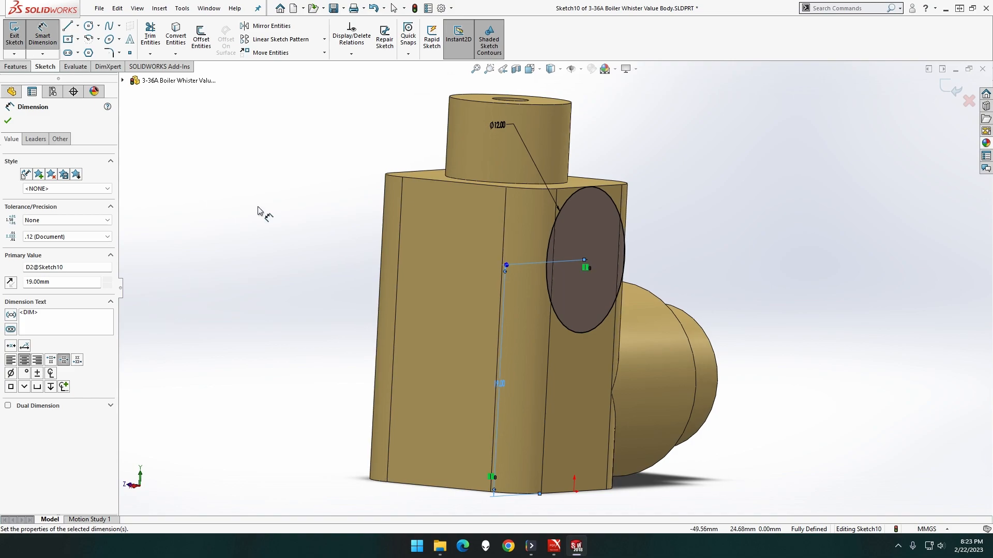
{"action": "left_click", "coordinate": [16, 67]}
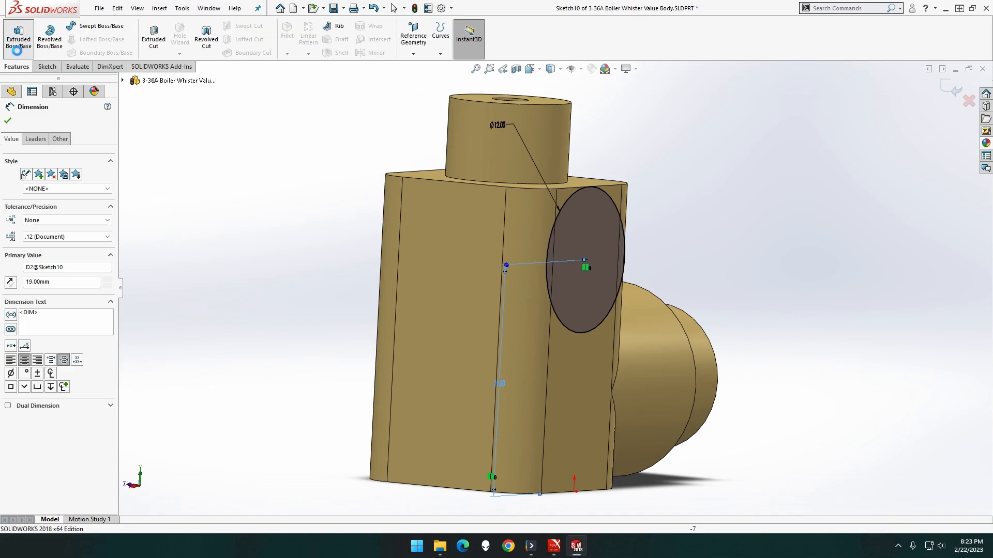
{"action": "type", "text": "13"}
{"action": "key", "text": "Tab"}
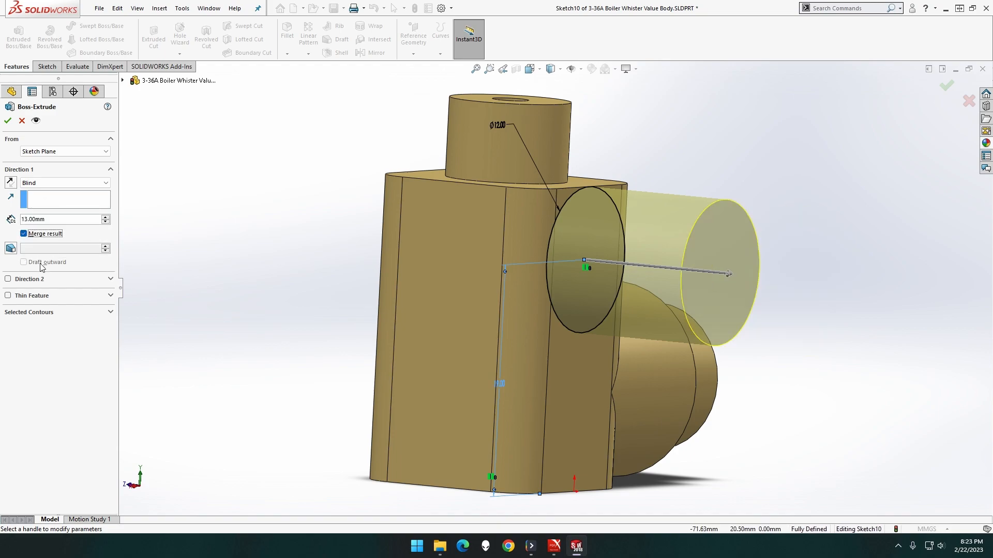
{"action": "left_click", "coordinate": [34, 279]}
{"action": "left_click", "coordinate": [54, 291]}
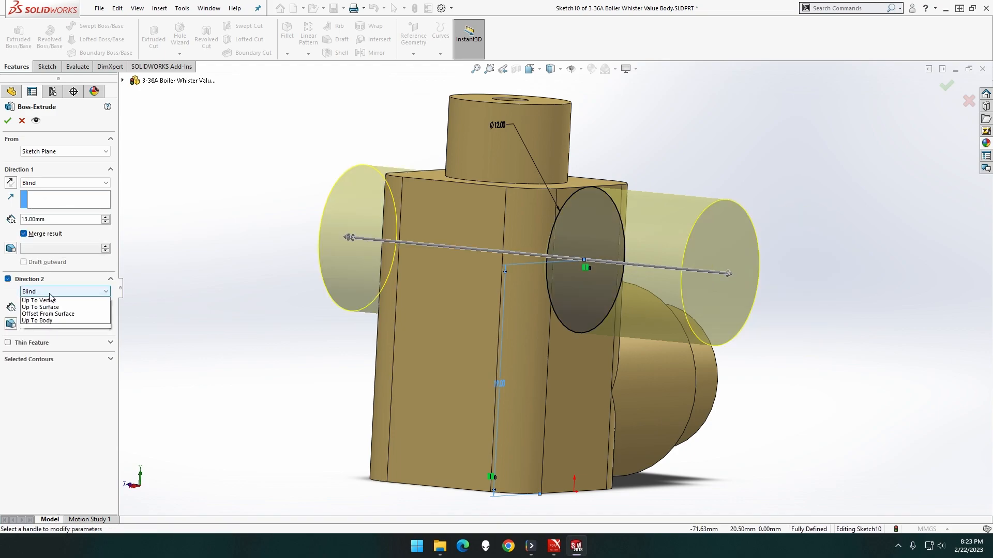
{"action": "left_click", "coordinate": [53, 315]}
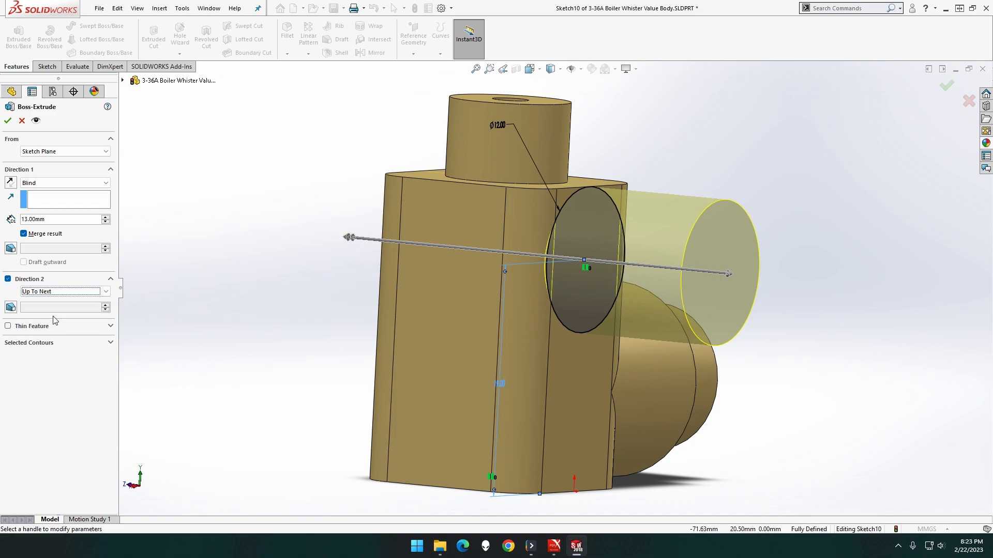
{"action": "left_click", "coordinate": [8, 121]}
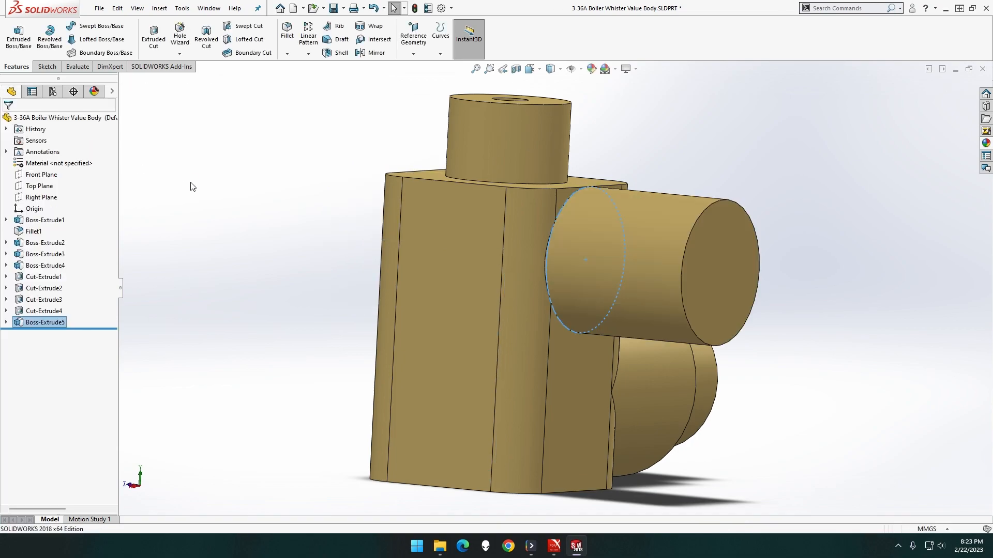
Step: Start a sketch on the end face of the 12 mm cylindrical boss
{"action": "middle_click_drag", "start_coordinate": [268, 207], "coordinate": [179, 208]}
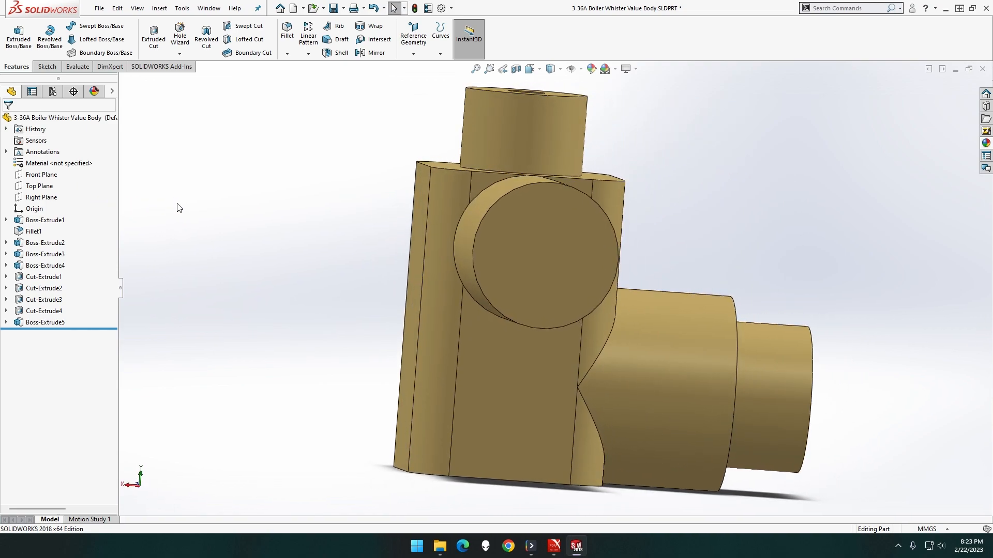
{"action": "right_click", "coordinate": [569, 241]}
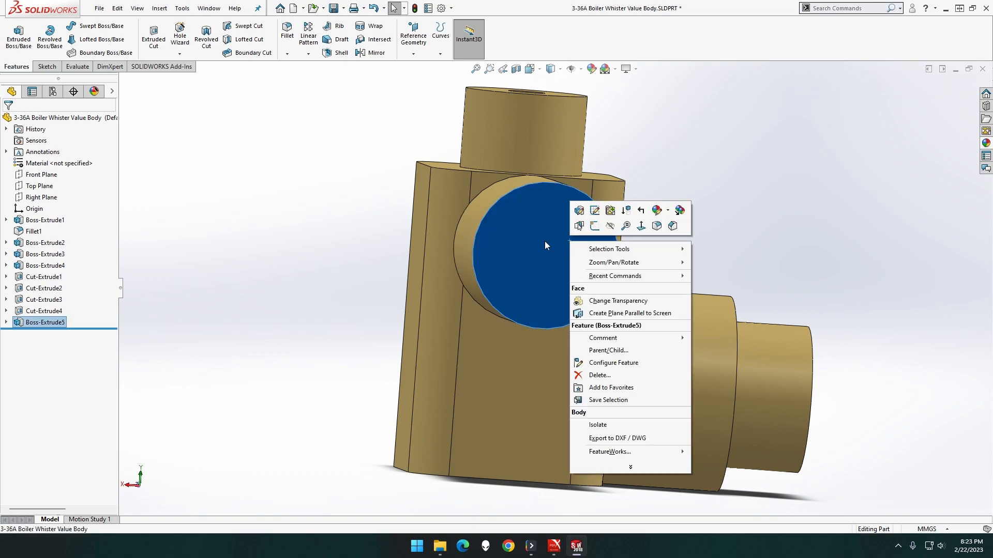
{"action": "left_click", "coordinate": [595, 228]}
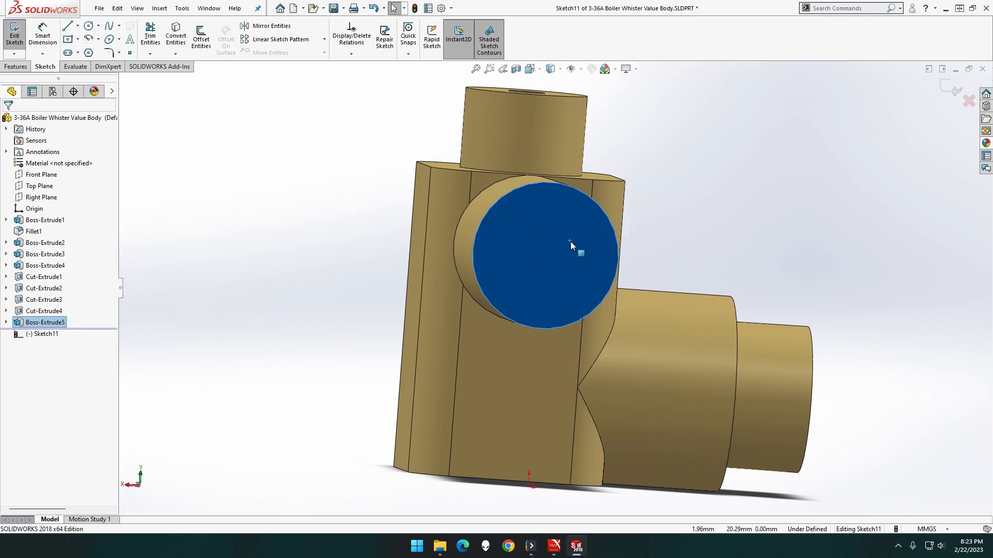
{"action": "left_click", "coordinate": [244, 137]}
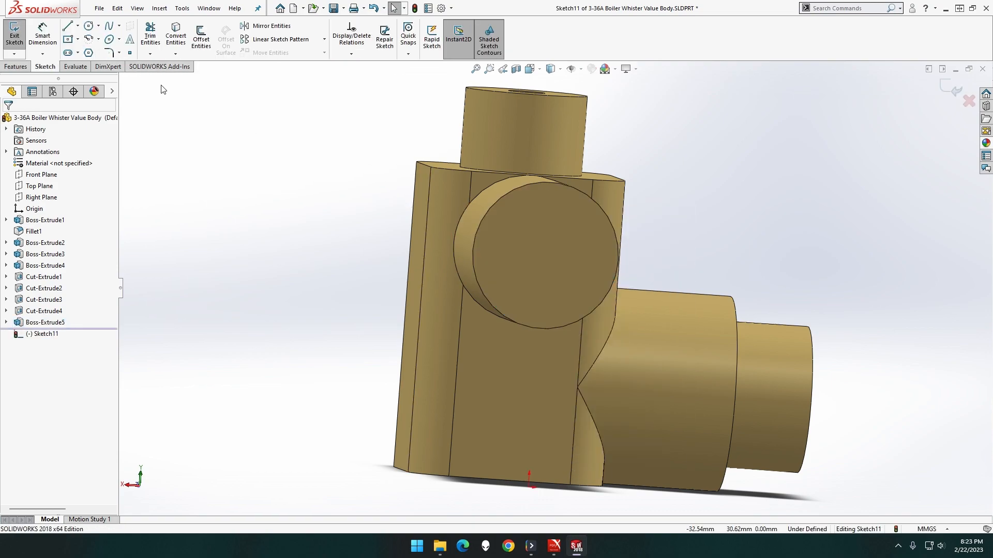
{"action": "left_click", "coordinate": [91, 26]}
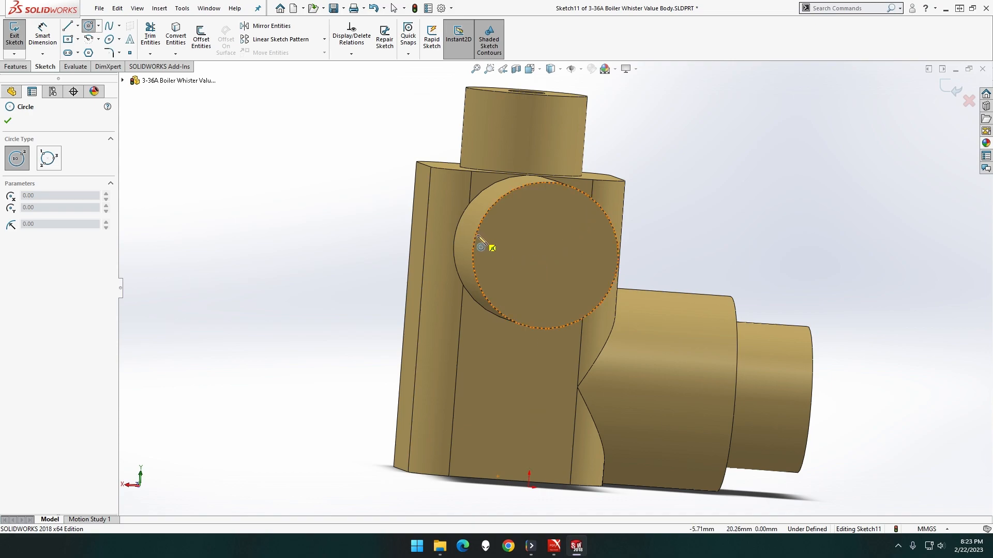
{"action": "left_click", "coordinate": [353, 210]}
{"action": "middle_click_drag", "start_coordinate": [352, 210], "coordinate": [313, 232]}
{"action": "left_click", "coordinate": [383, 230]}
{"action": "right_click", "coordinate": [382, 229]}
{"action": "left_click", "coordinate": [383, 231]}
{"action": "key", "text": "ctrl+z"}
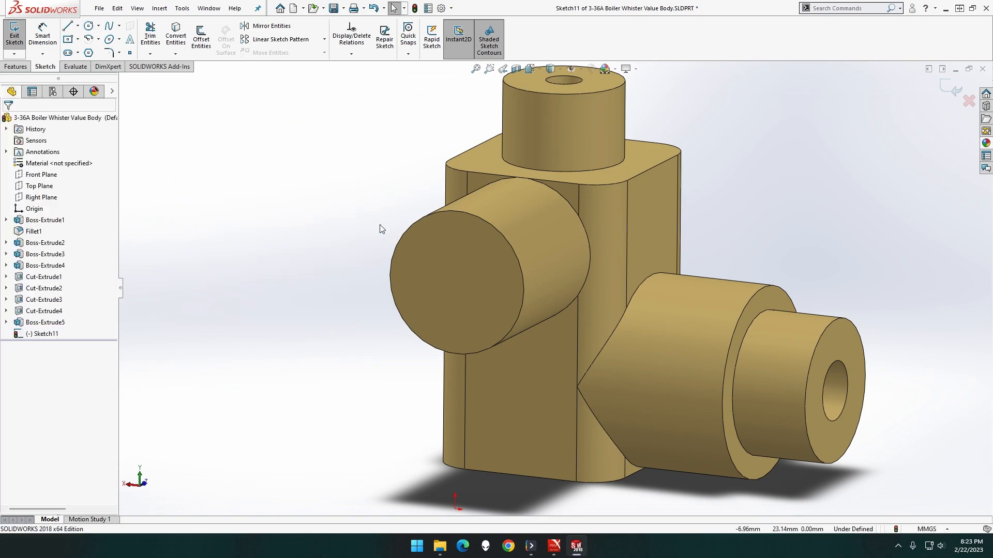
Step: Draw a circle about 8.63 mm in diameter, centred on the 12 mm boss's end face
{"action": "left_click", "coordinate": [89, 27]}
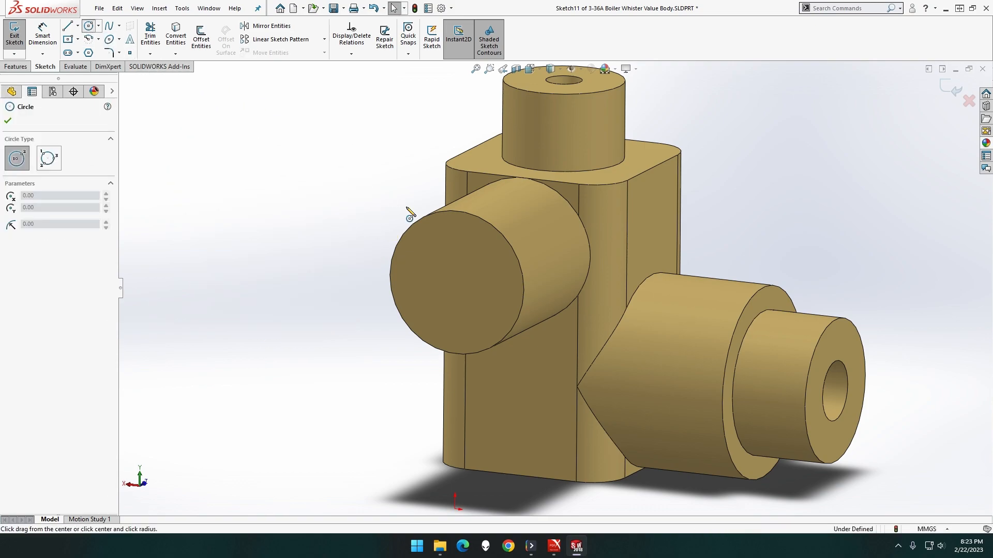
{"action": "left_click", "coordinate": [457, 284]}
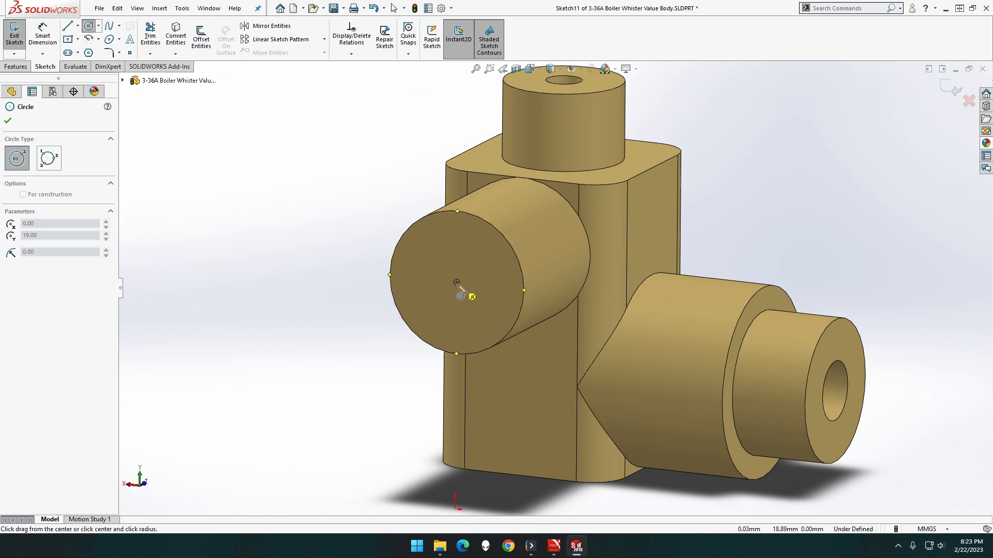
{"action": "left_click", "coordinate": [492, 320]}
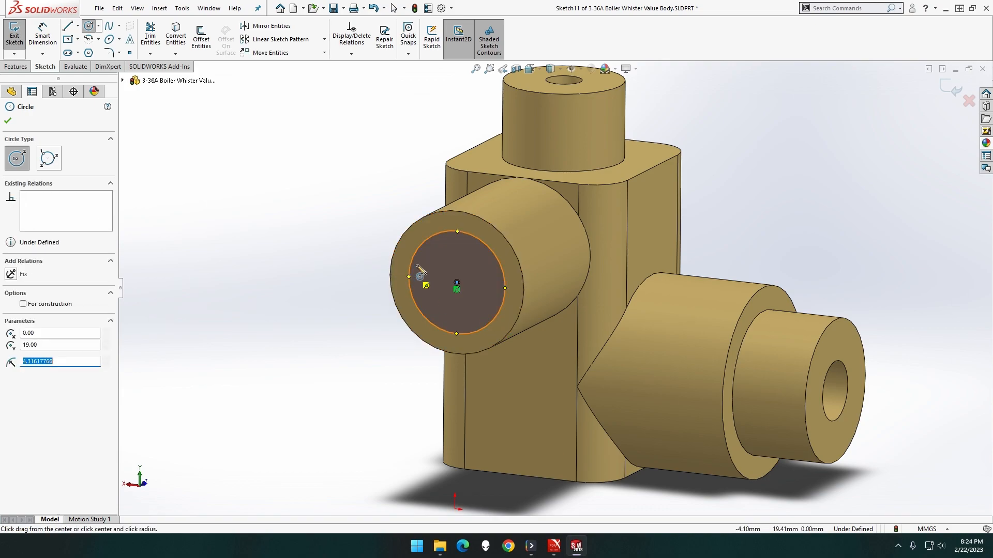
Step: Dimension the concentric circle on the 12 mm boss's end face to a diameter of 5 mm
{"action": "left_click", "coordinate": [49, 41]}
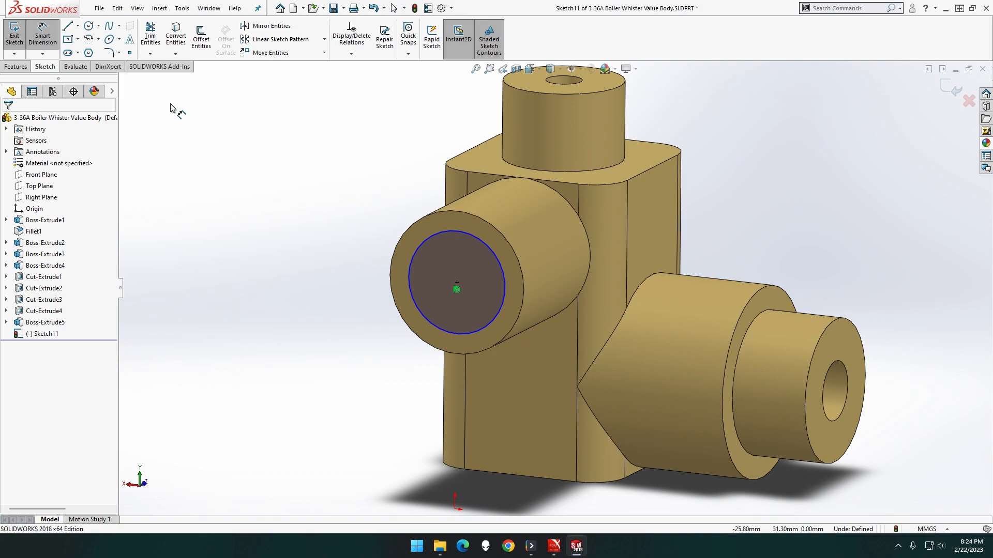
{"action": "left_click", "coordinate": [419, 245]}
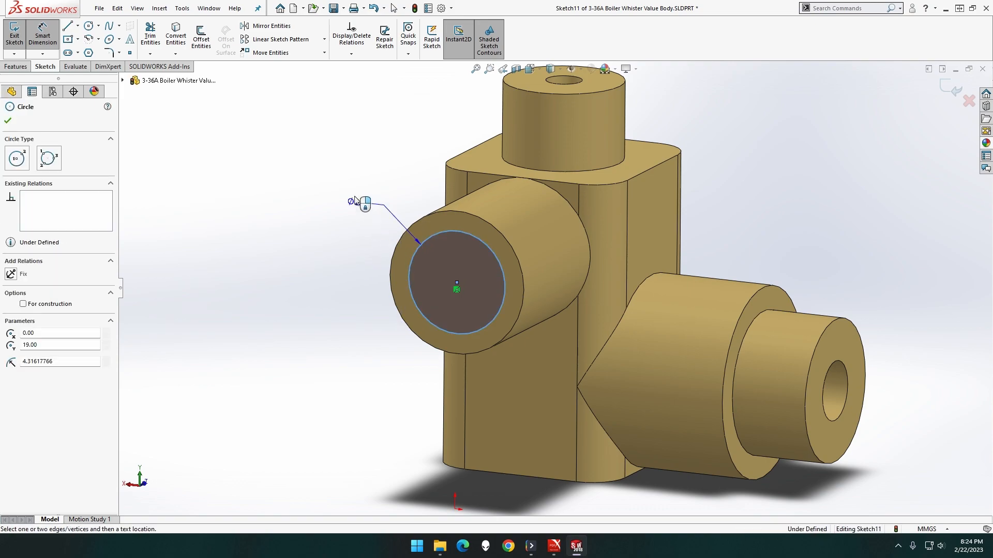
{"action": "left_click", "coordinate": [348, 163]}
{"action": "type", "text": "5"}
{"action": "key", "text": "Return"}
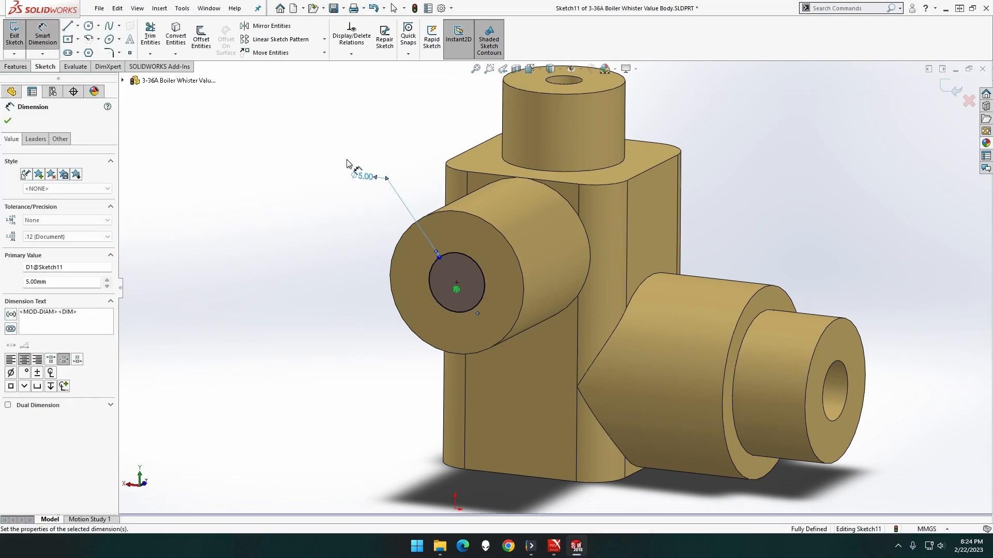
Step: Cut the 5 mm circle through the 12 mm boss into the block's vertical bore using the Up To Next end condition
{"action": "middle_click_drag", "start_coordinate": [347, 163], "coordinate": [378, 169]}
{"action": "left_click", "coordinate": [15, 66]}
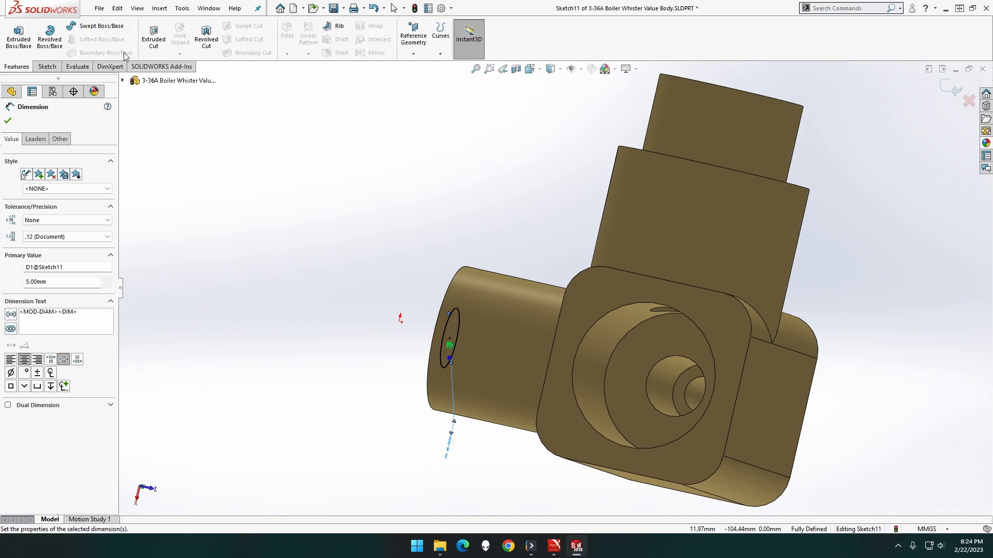
{"action": "left_click", "coordinate": [151, 47]}
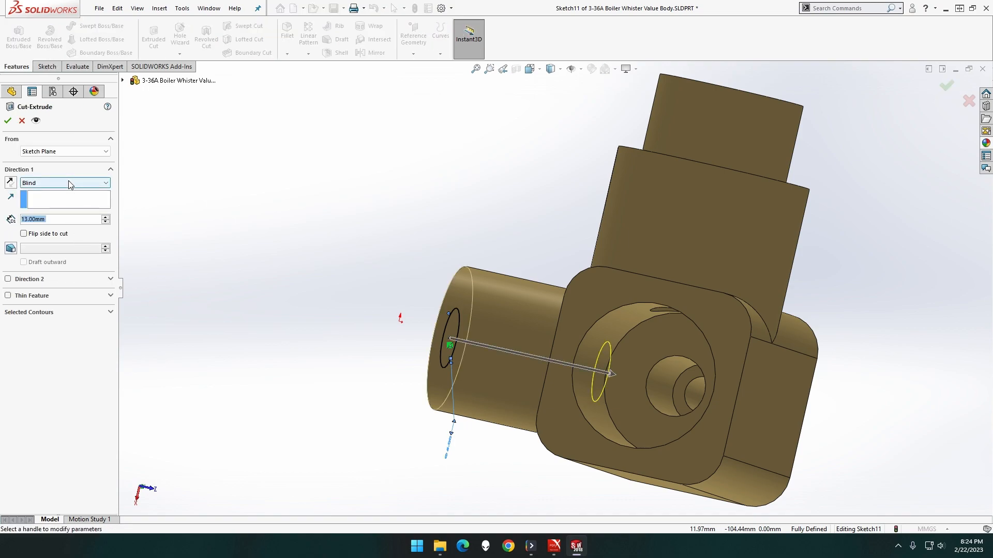
{"action": "left_click", "coordinate": [68, 184]}
{"action": "left_click", "coordinate": [49, 209]}
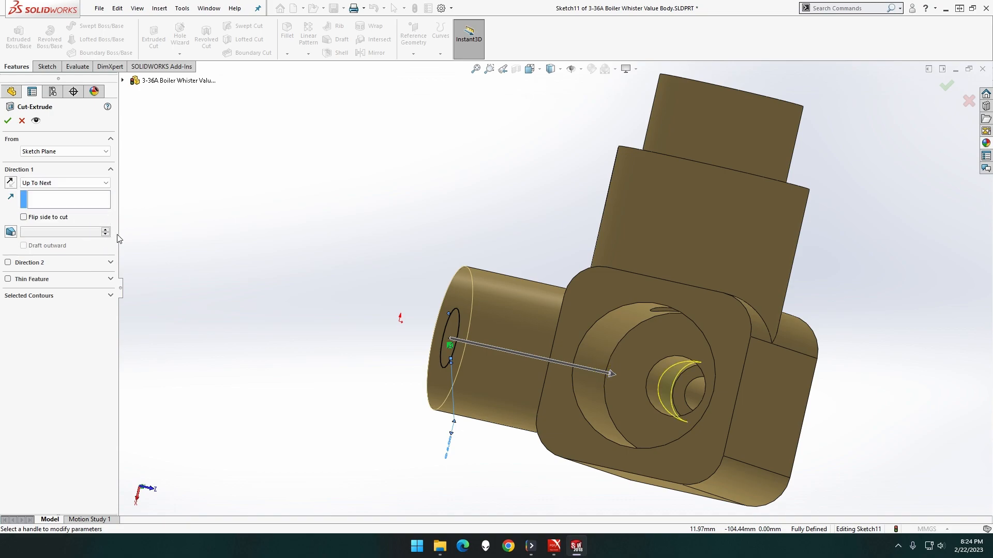
{"action": "mouse_move", "coordinate": [195, 268]}
{"action": "middle_mouse_down"}
{"action": "mouse_move", "coordinate": [188, 262]}
{"action": "mouse_move", "coordinate": [194, 269]}
{"action": "middle_mouse_up"}
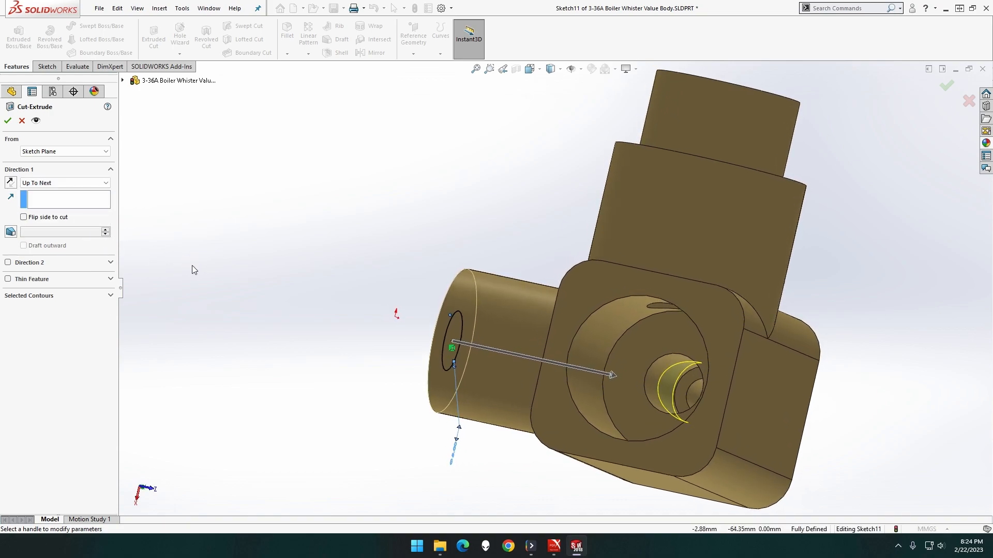
{"action": "left_click", "coordinate": [8, 121]}
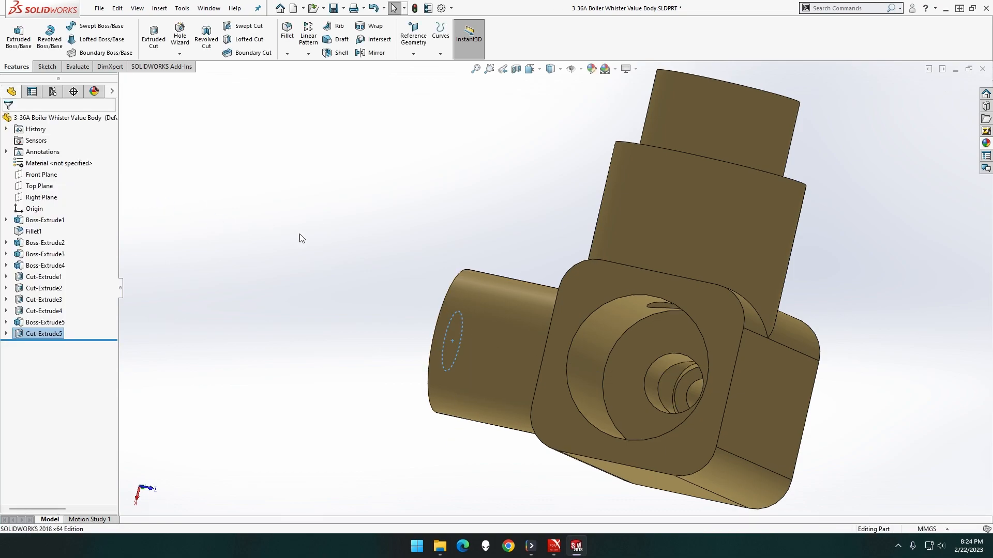
Step: Display the part in the Left view with hidden lines visible to examine how the internal bores meet
{"action": "left_click", "coordinate": [529, 69]}
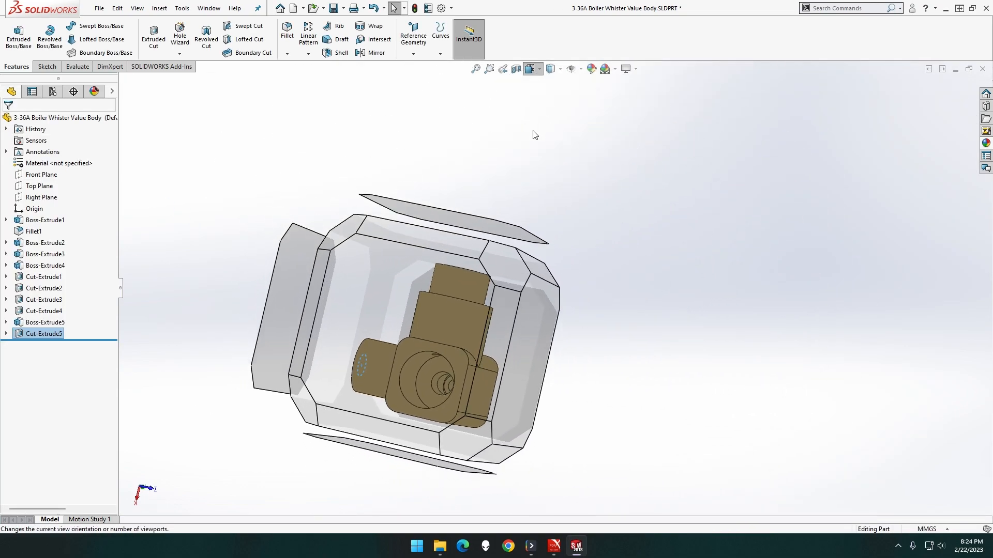
{"action": "left_click", "coordinate": [468, 219]}
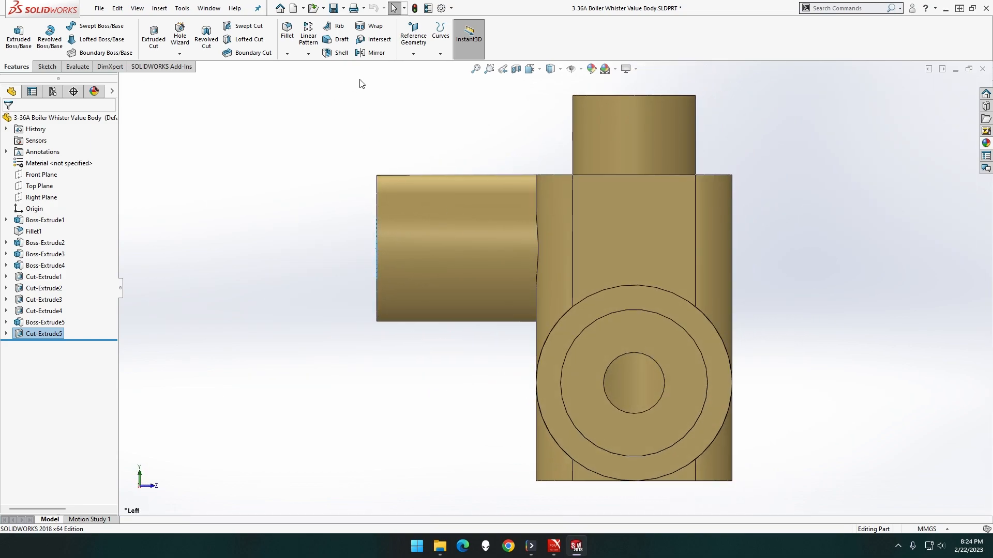
{"action": "left_click", "coordinate": [538, 70]}
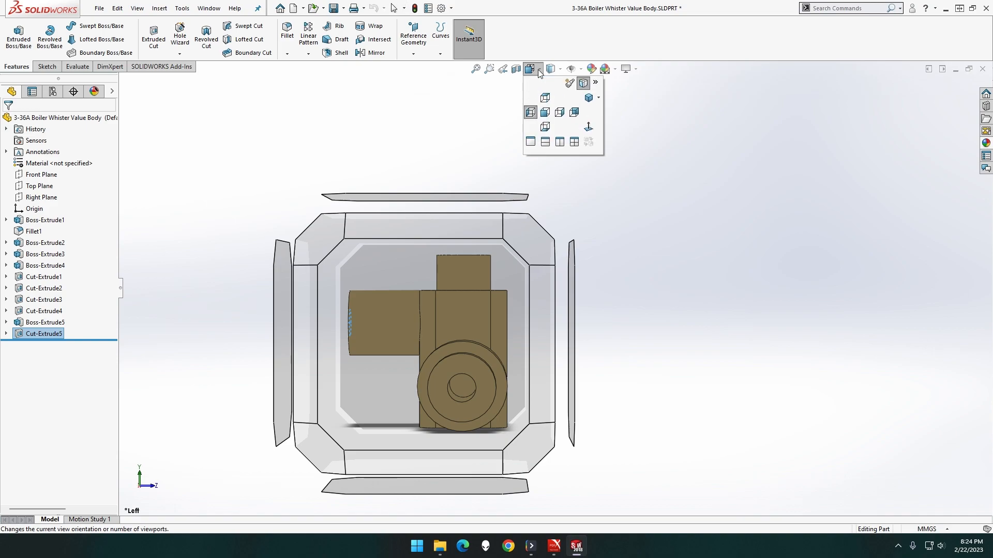
{"action": "left_click", "coordinate": [539, 71]}
{"action": "left_click", "coordinate": [560, 68]}
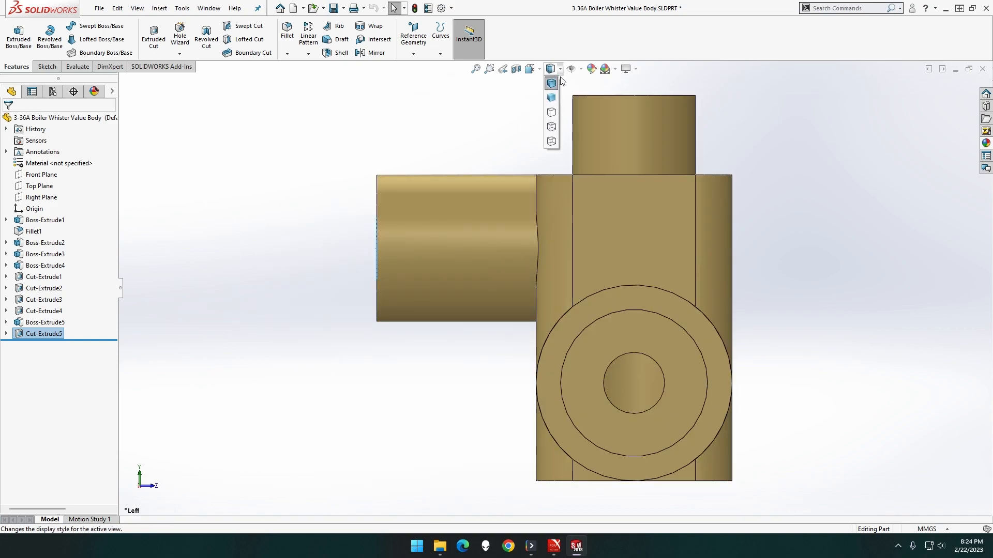
{"action": "left_click", "coordinate": [549, 130]}
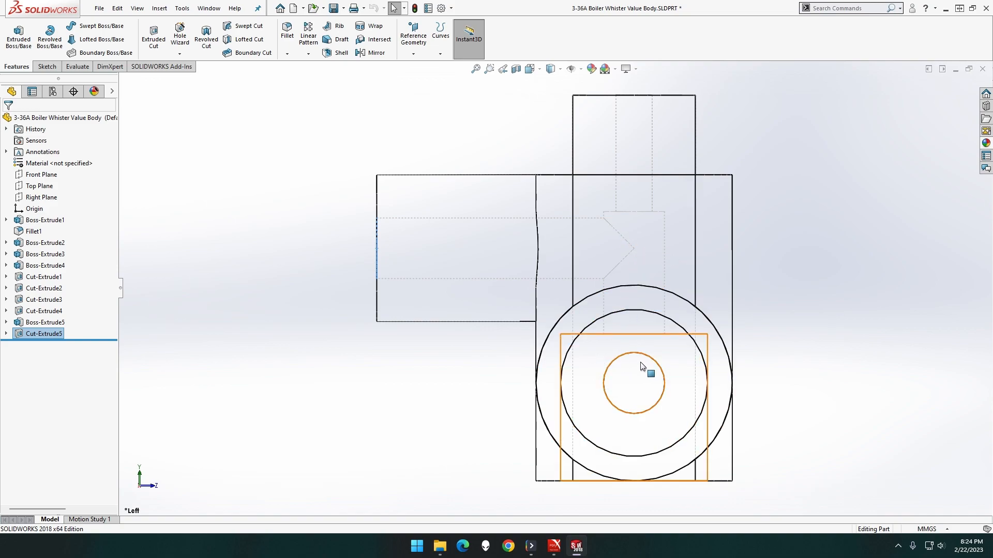
Step: Return the part to the Shaded With Edges display and orbit to an angled view showing both side bosses
{"action": "left_click", "coordinate": [551, 69]}
{"action": "left_click", "coordinate": [554, 82]}
{"action": "middle_click_drag", "start_coordinate": [519, 113], "coordinate": [561, 161]}
{"action": "scroll", "coordinate": [561, 160], "scroll_direction": "up", "scroll_amount": 4}
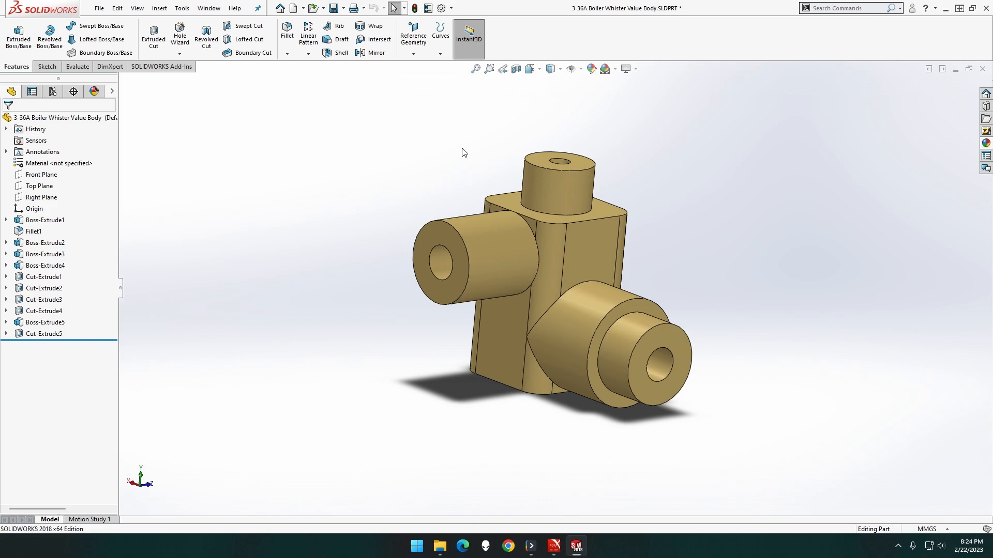
{"action": "middle_click_drag", "start_coordinate": [463, 156], "coordinate": [441, 172]}
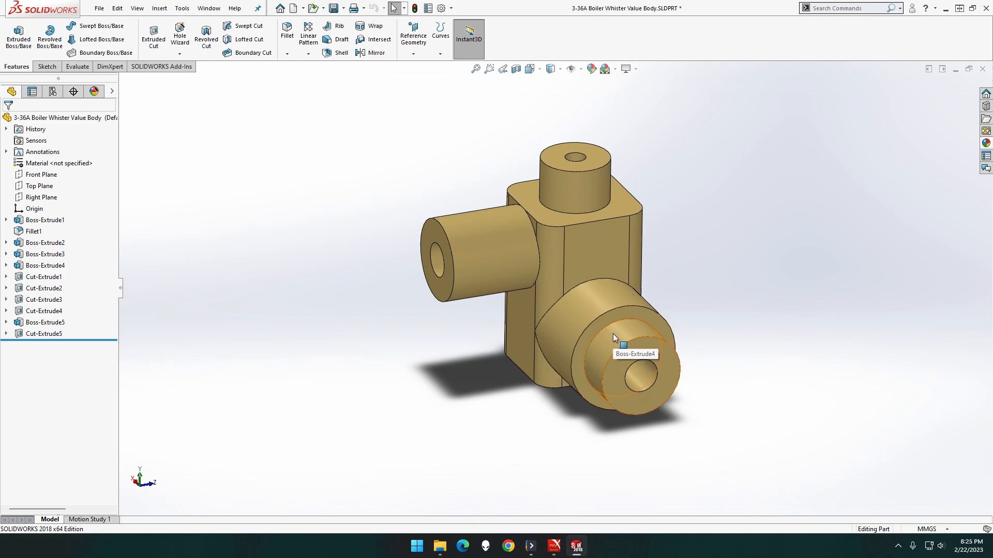
Step: Set up a Metric Tap M12x1.5 thread on the lower stepped boss's narrow end, from its shoulder edge up to its outer edge
{"action": "left_click", "coordinate": [179, 53]}
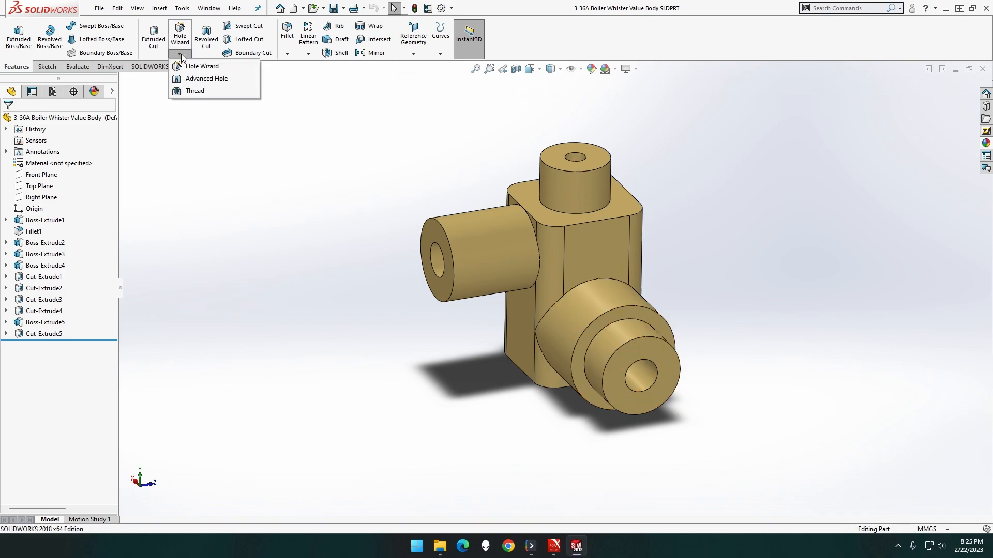
{"action": "left_click", "coordinate": [190, 93]}
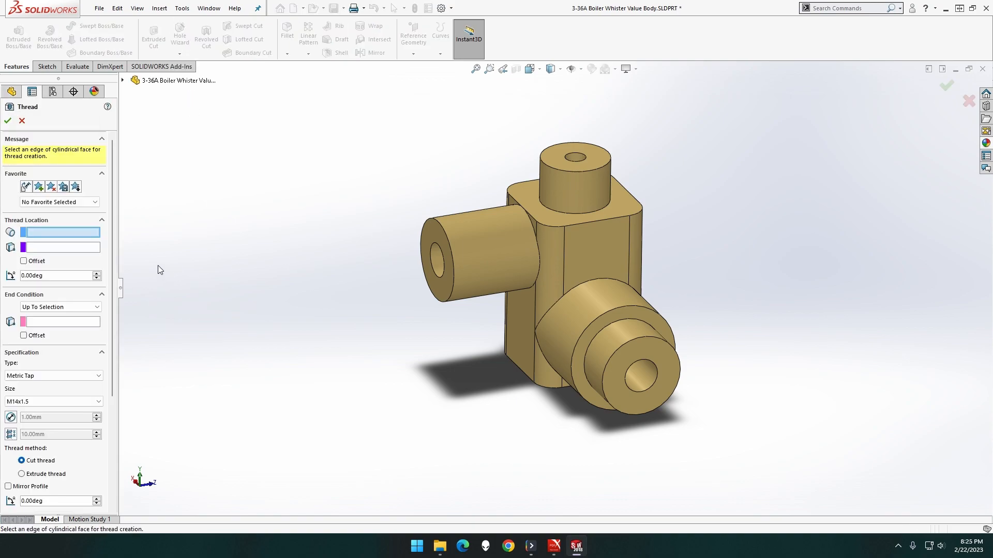
{"action": "left_click", "coordinate": [45, 400]}
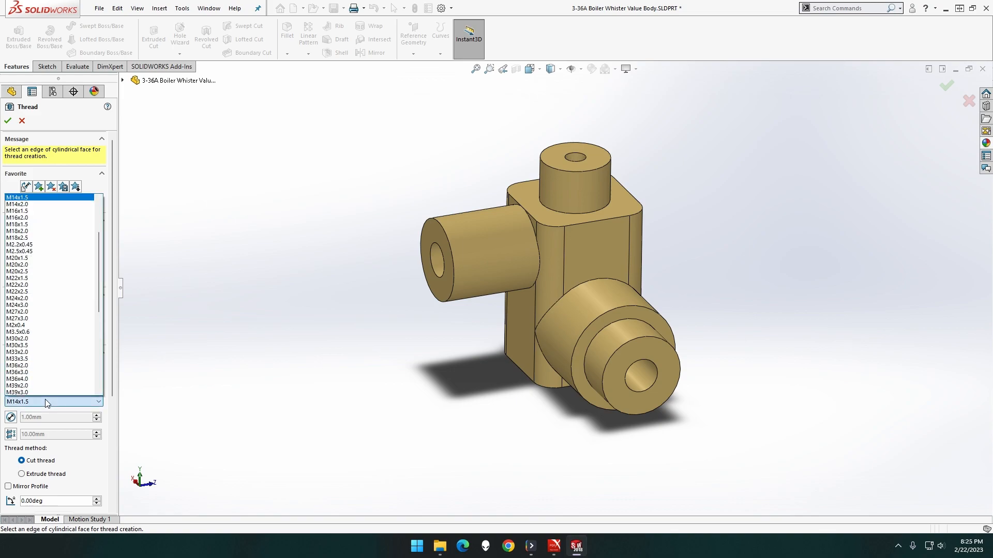
{"action": "scroll", "coordinate": [51, 297], "scroll_direction": "up", "scroll_amount": 4}
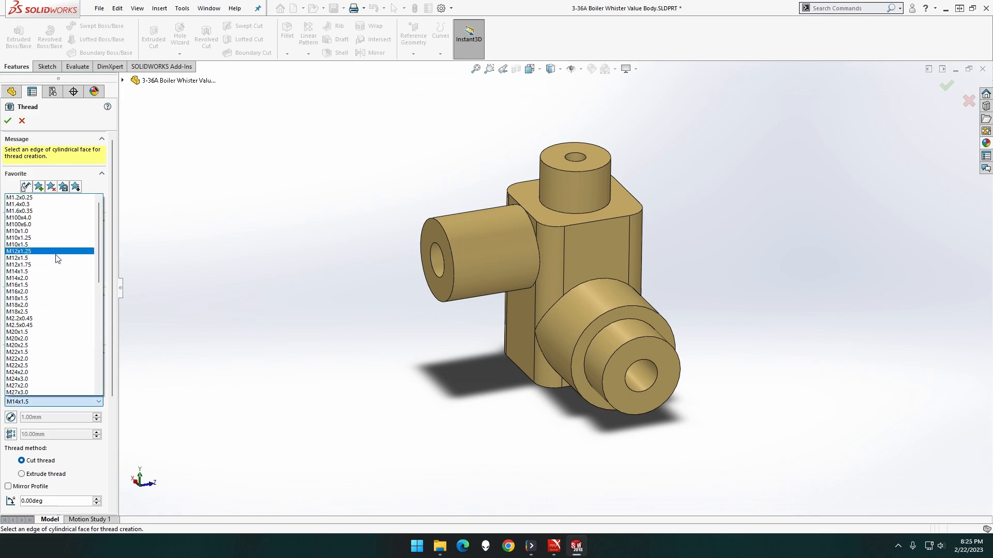
{"action": "left_click", "coordinate": [55, 258]}
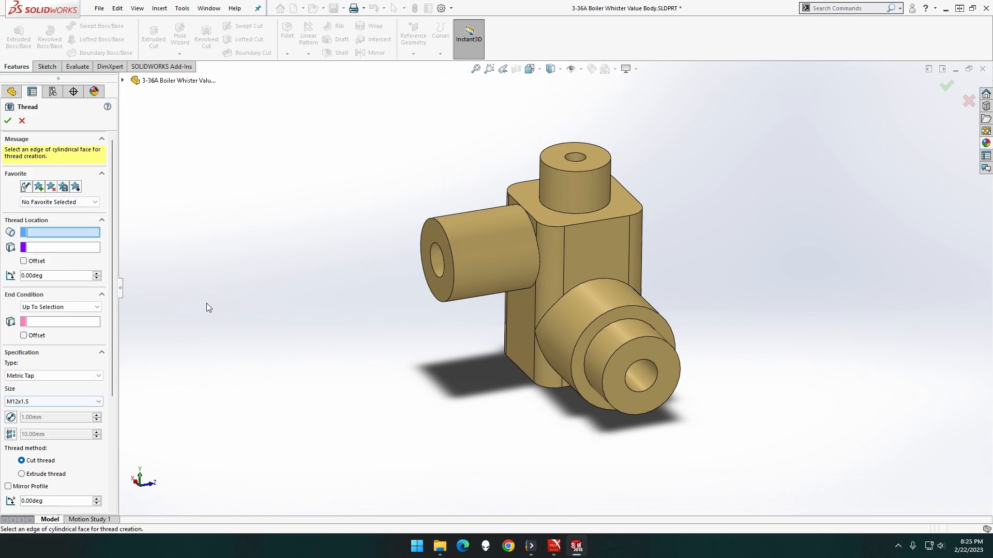
{"action": "left_click", "coordinate": [599, 333]}
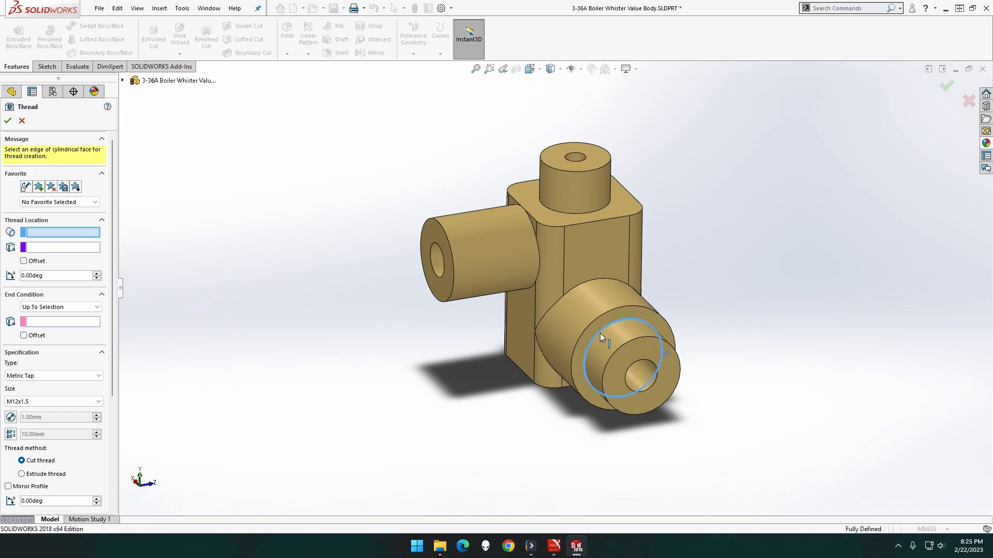
{"action": "left_click", "coordinate": [79, 289]}
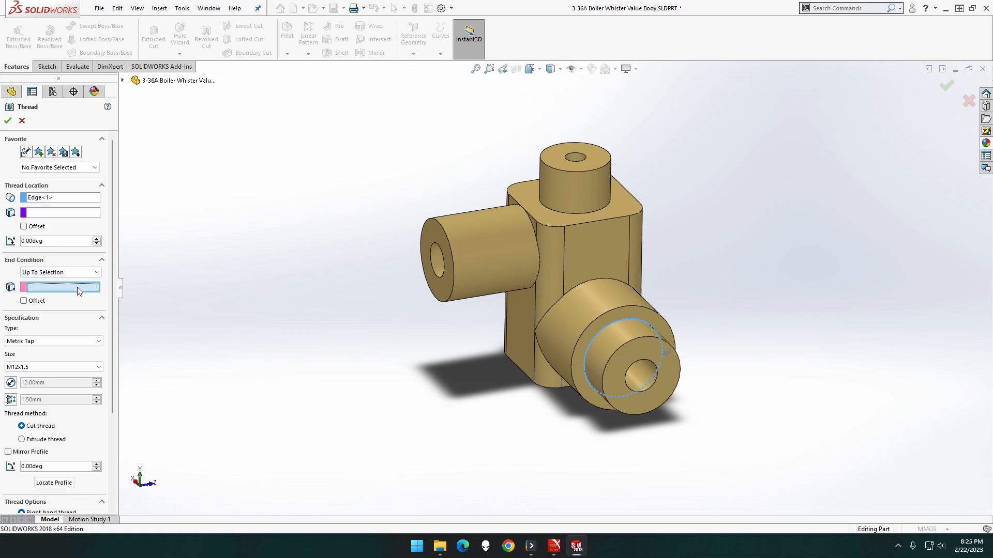
{"action": "left_click", "coordinate": [616, 352]}
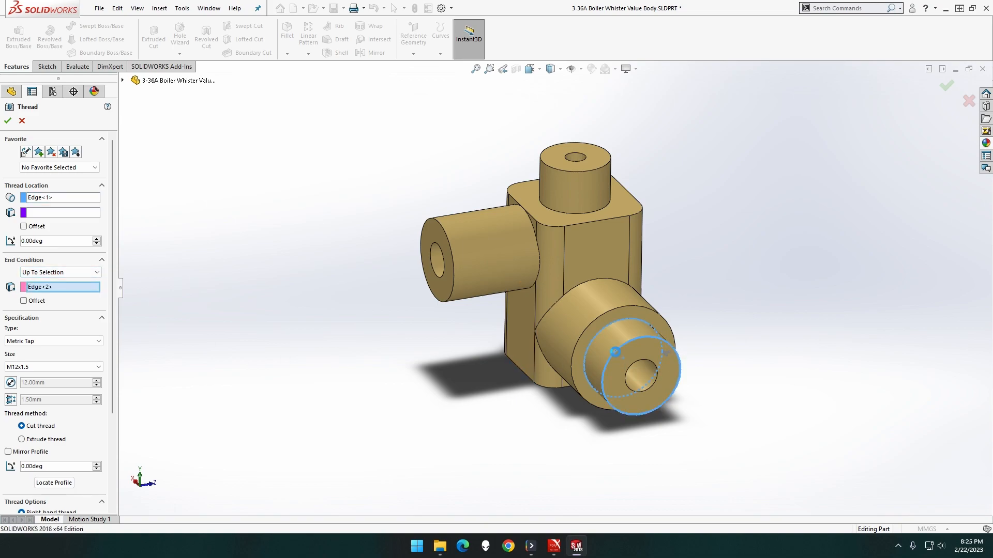
Step: Trim the stepped boss's thread with its start and end faces and create it with the Extrude thread method
{"action": "scroll", "coordinate": [57, 372], "scroll_direction": "down", "scroll_amount": 3}
{"action": "left_click", "coordinate": [53, 436]}
{"action": "left_click", "coordinate": [52, 424]}
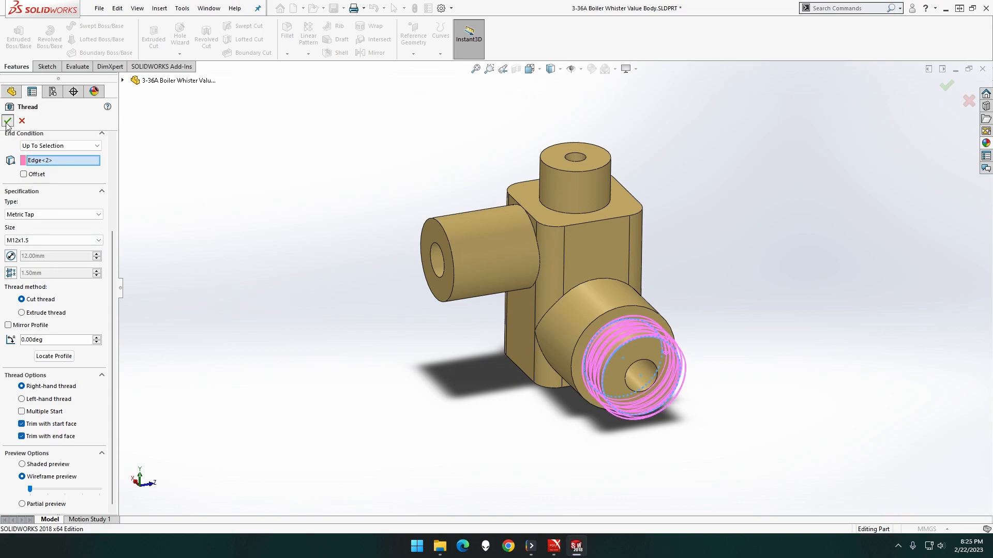
{"action": "left_click", "coordinate": [55, 317]}
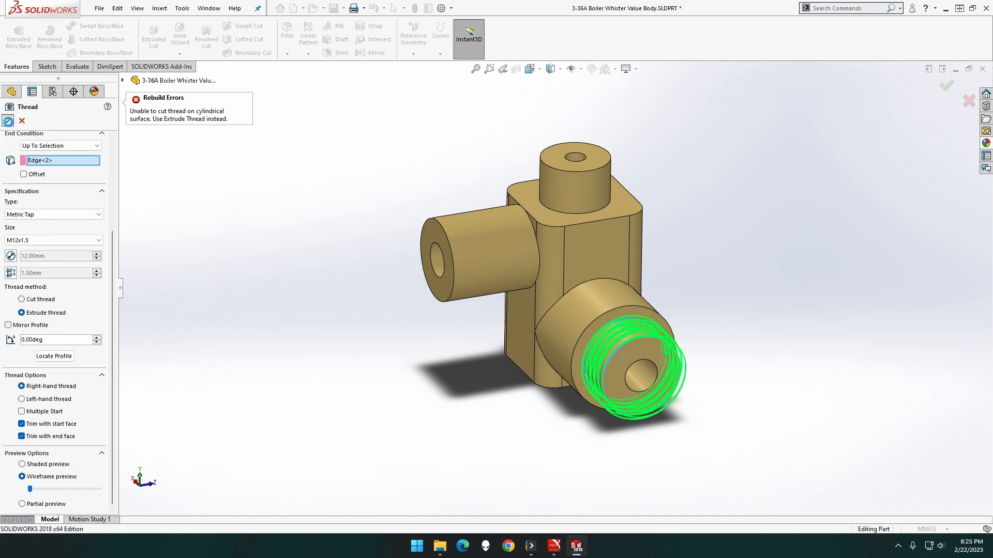
{"action": "left_click", "coordinate": [8, 120]}
{"action": "mouse_move", "coordinate": [372, 324]}
{"action": "middle_mouse_down"}
{"action": "mouse_move", "coordinate": [255, 297]}
{"action": "mouse_move", "coordinate": [365, 322]}
{"action": "middle_mouse_up"}
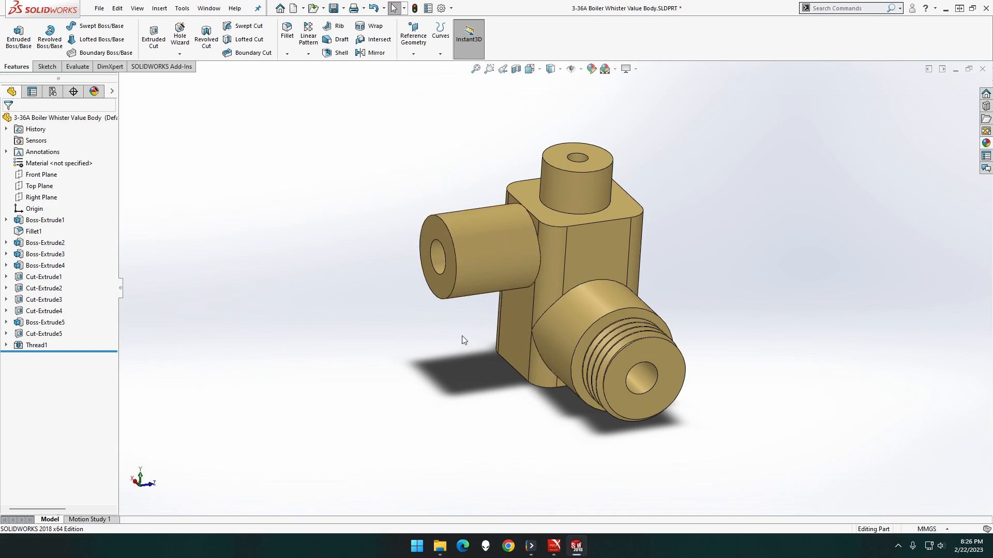
Step: Set up an M12x1.5 thread on the upper side boss, from its edge at the block up to its outer end edge
{"action": "left_click", "coordinate": [178, 53]}
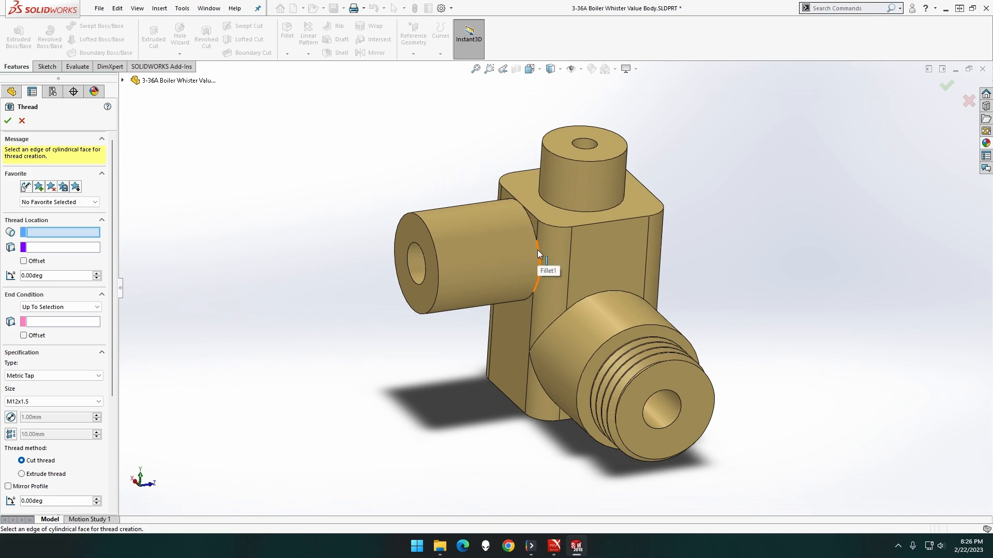
{"action": "left_click", "coordinate": [534, 231]}
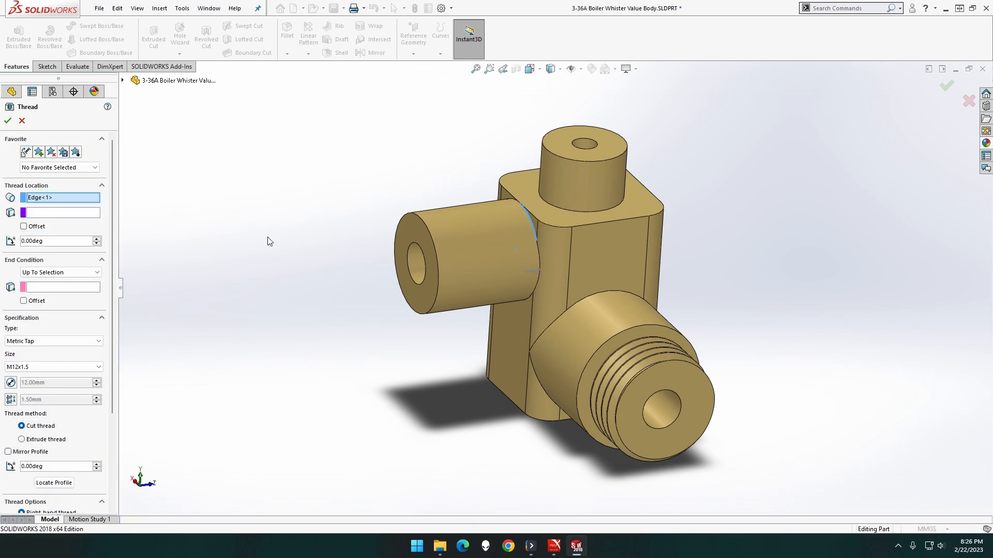
{"action": "left_click", "coordinate": [76, 288]}
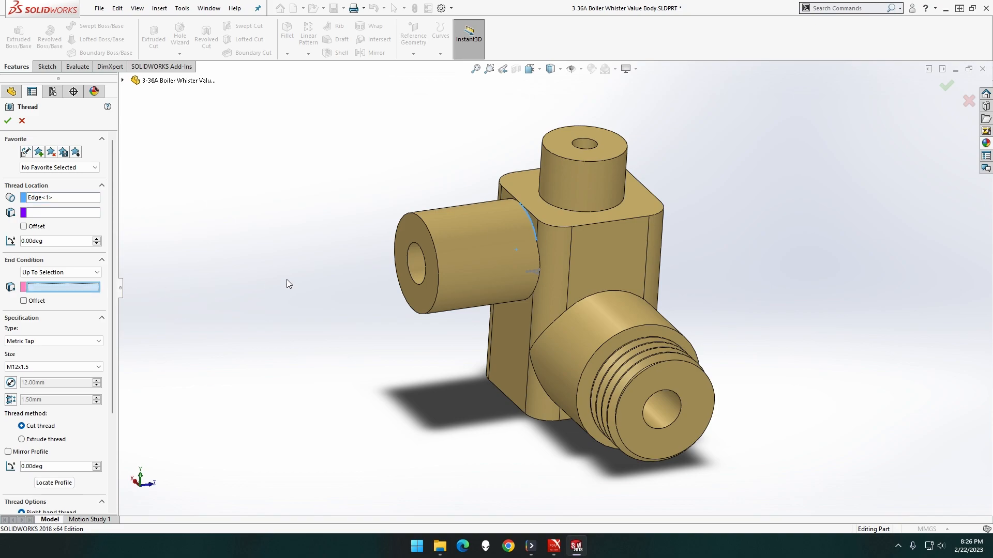
{"action": "left_click", "coordinate": [436, 255]}
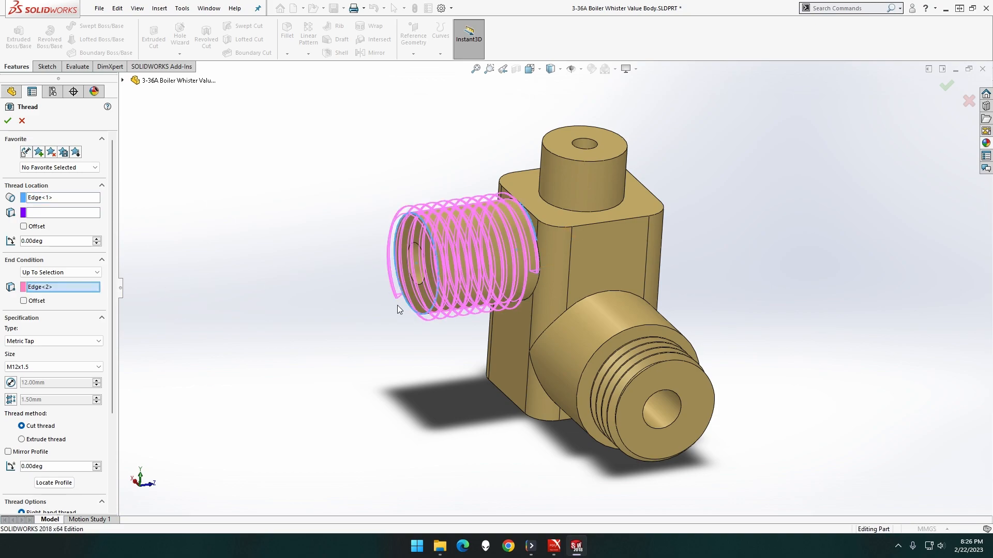
{"action": "middle_click_drag", "start_coordinate": [375, 336], "coordinate": [349, 321]}
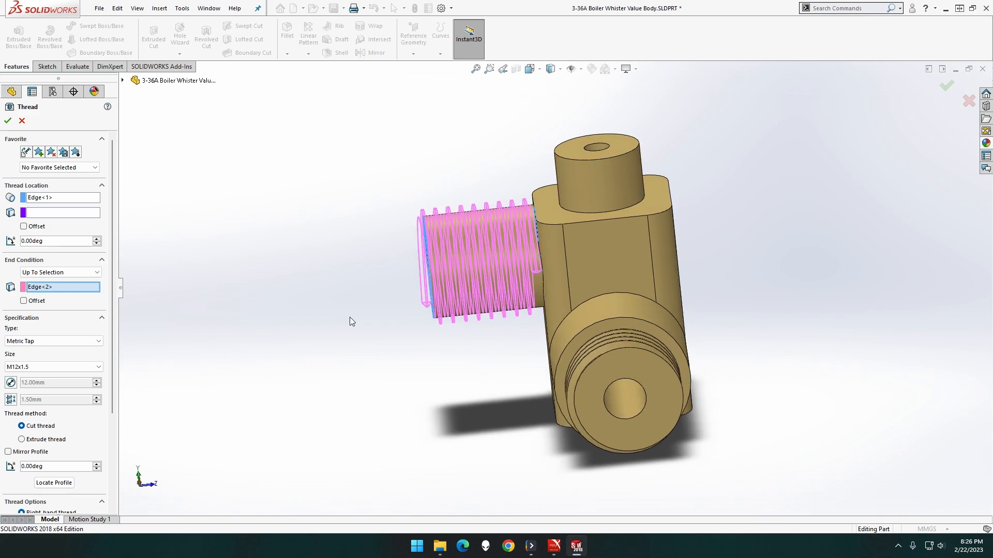
{"action": "middle_click_drag", "start_coordinate": [350, 318], "coordinate": [363, 328]}
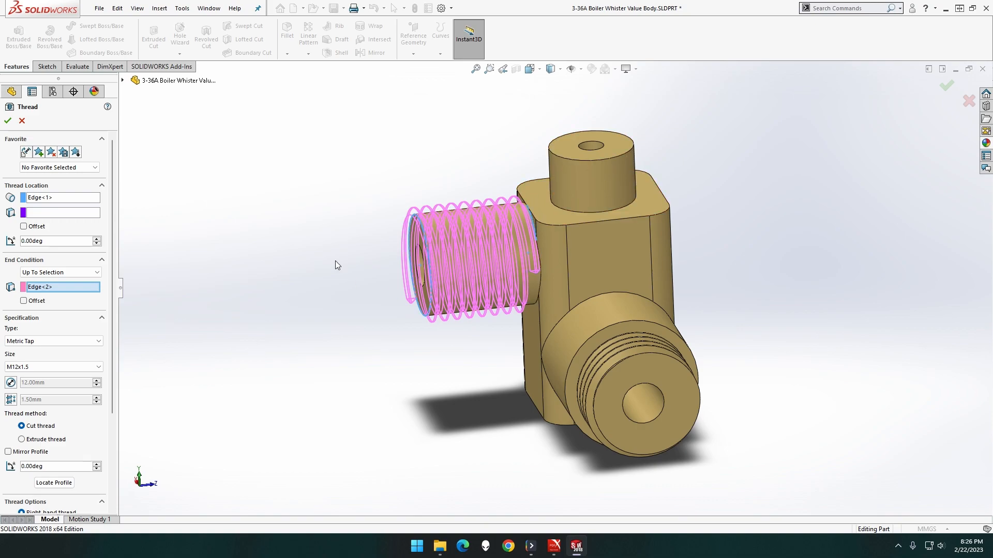
Step: Create the upper side boss's thread with the Extrude thread method, trimmed with the start and end faces
{"action": "left_click", "coordinate": [46, 439]}
{"action": "scroll", "coordinate": [57, 427], "scroll_direction": "down", "scroll_amount": 3}
{"action": "left_click", "coordinate": [51, 437]}
{"action": "left_click", "coordinate": [52, 424]}
{"action": "left_click", "coordinate": [7, 121]}
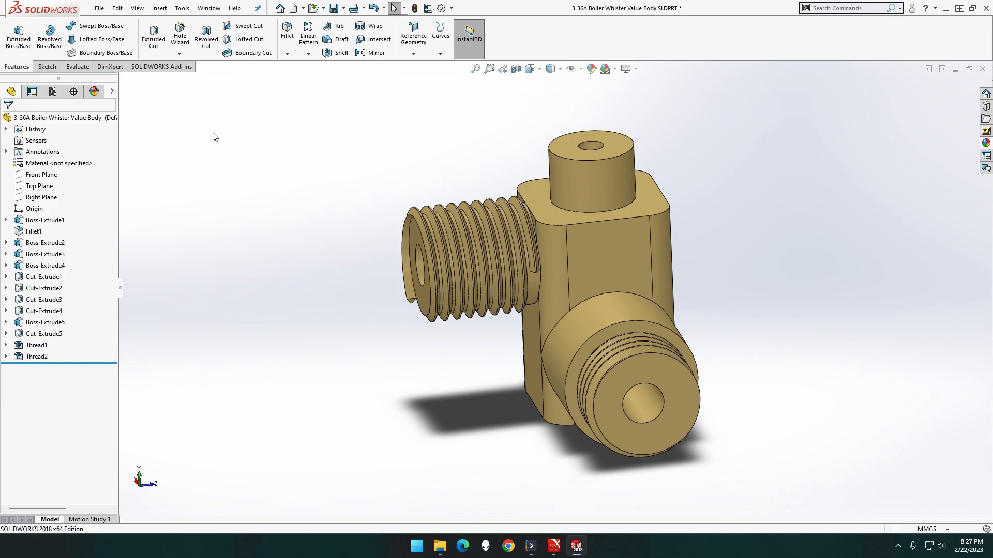
{"action": "left_click", "coordinate": [36, 357]}
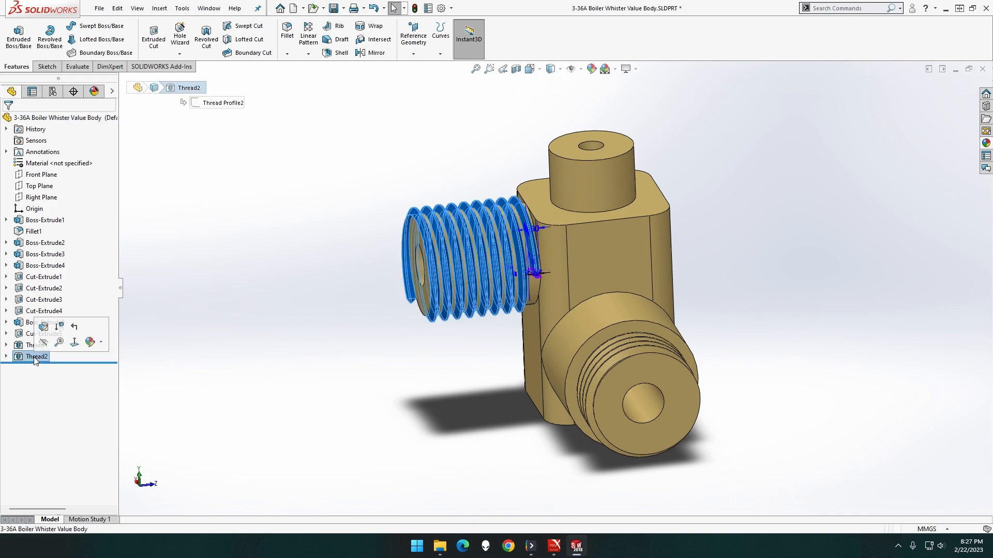
{"action": "left_click", "coordinate": [44, 327]}
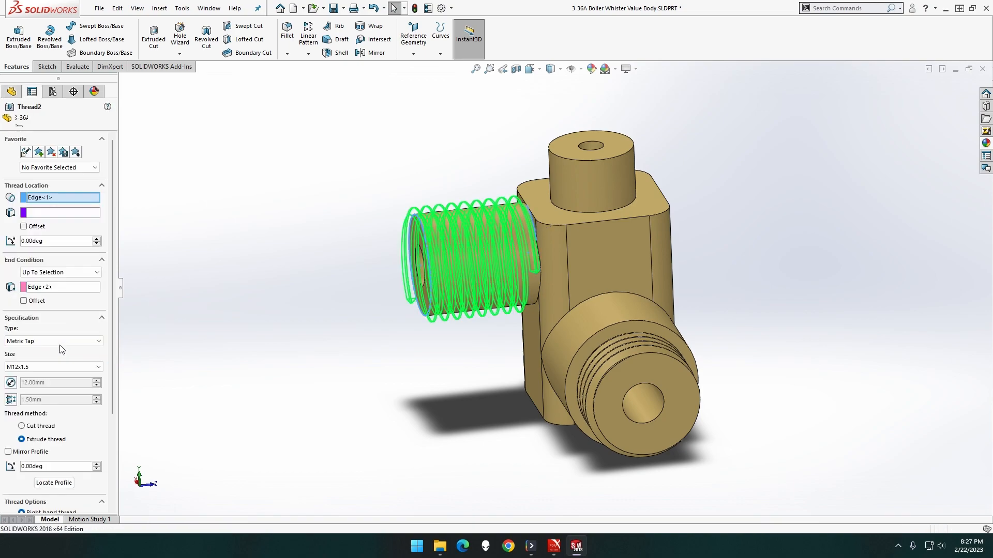
{"action": "scroll", "coordinate": [60, 344], "scroll_direction": "down", "scroll_amount": 1}
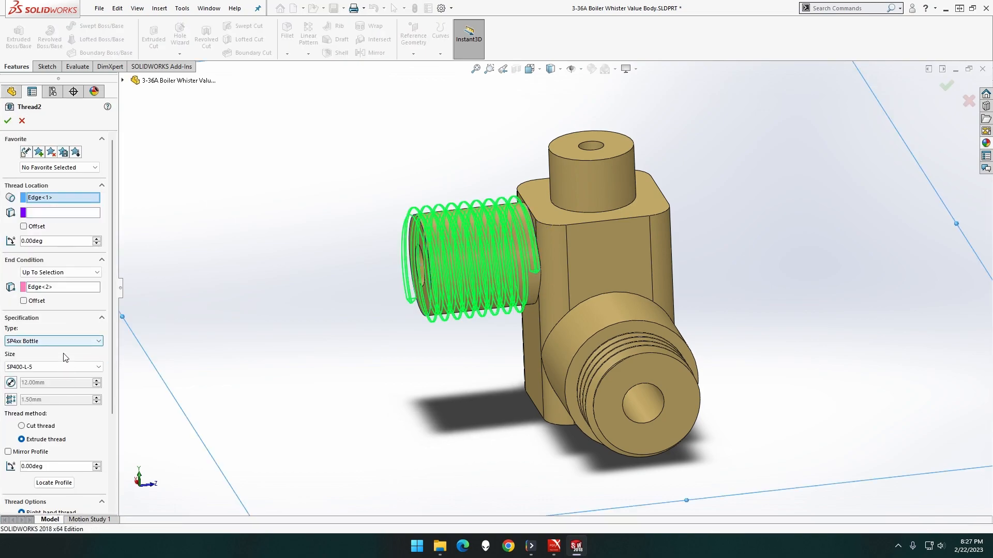
{"action": "scroll", "coordinate": [63, 356], "scroll_direction": "down", "scroll_amount": 3}
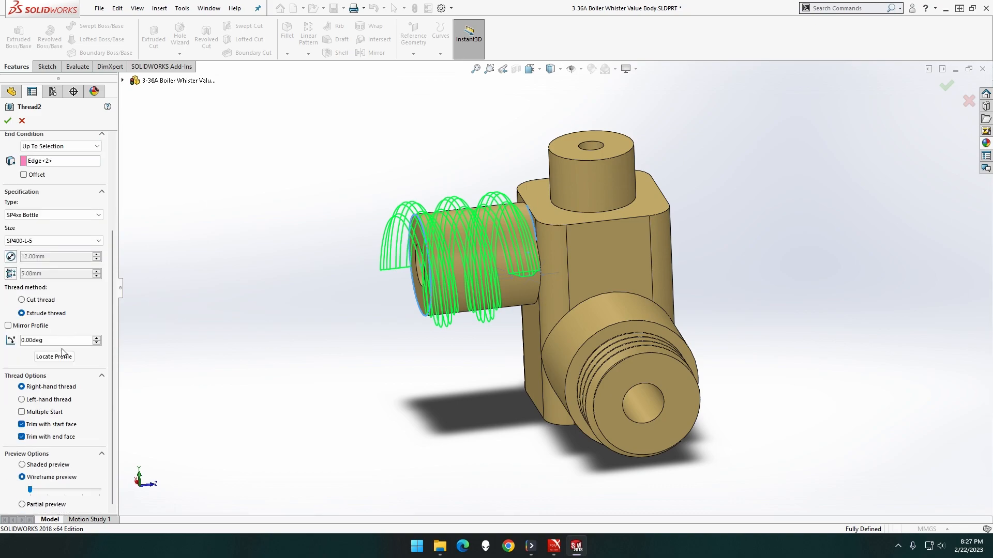
{"action": "scroll", "coordinate": [74, 321], "scroll_direction": "up", "scroll_amount": 5}
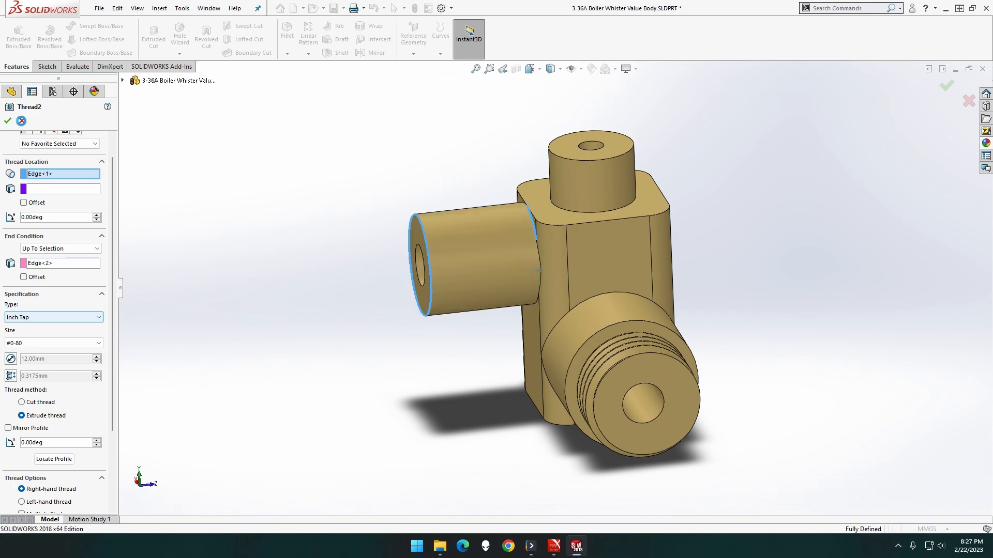
{"action": "left_click", "coordinate": [23, 121]}
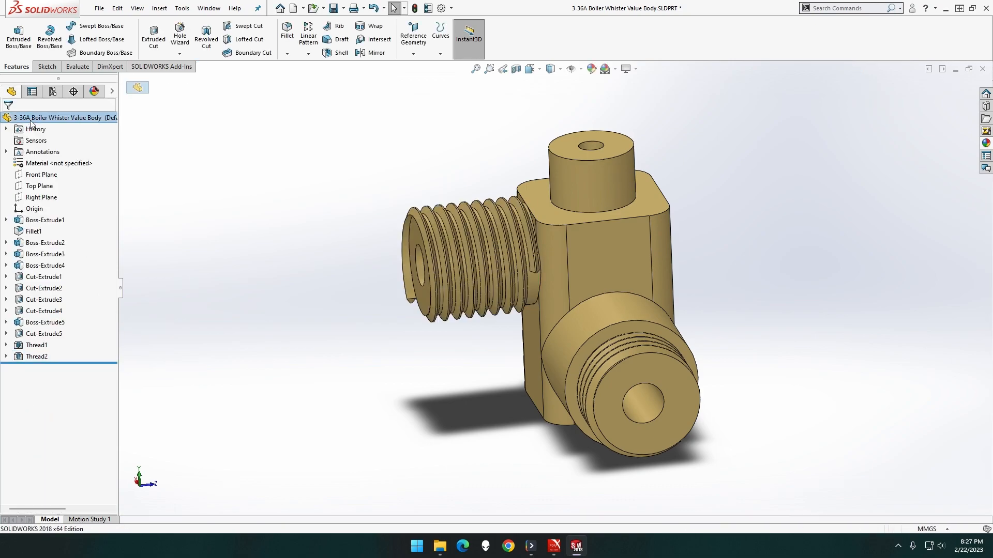
Step: Try the Left-hand thread option and the Cut thread method on the upper side boss's thread, restoring Right-hand thread and Extrude thread
{"action": "left_click", "coordinate": [35, 356]}
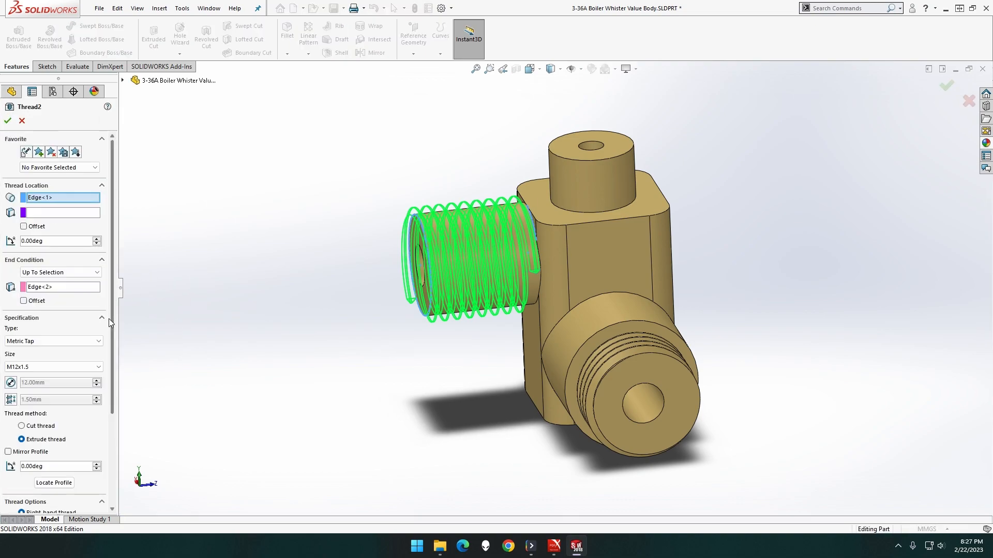
{"action": "left_click_drag", "start_coordinate": [112, 318], "coordinate": [111, 434]}
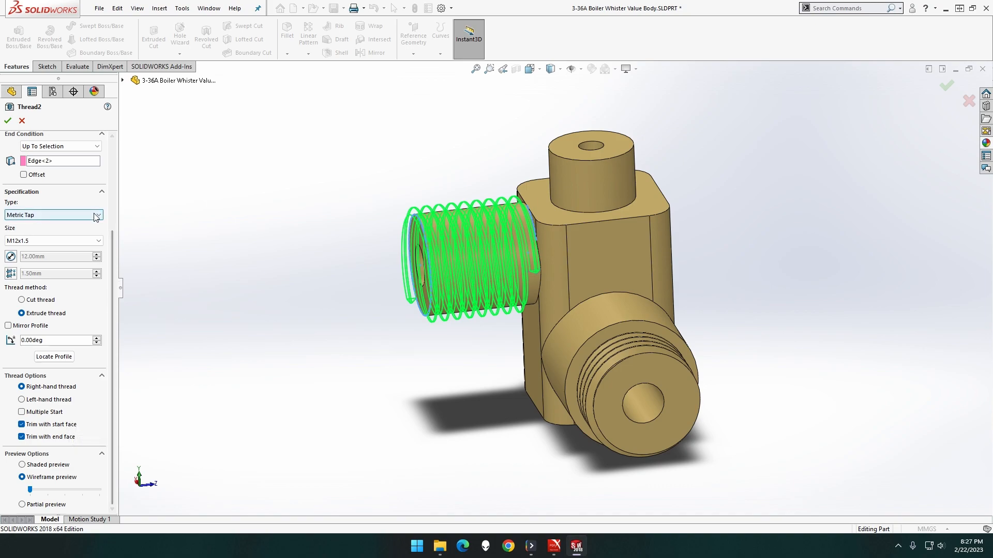
{"action": "left_click", "coordinate": [64, 399]}
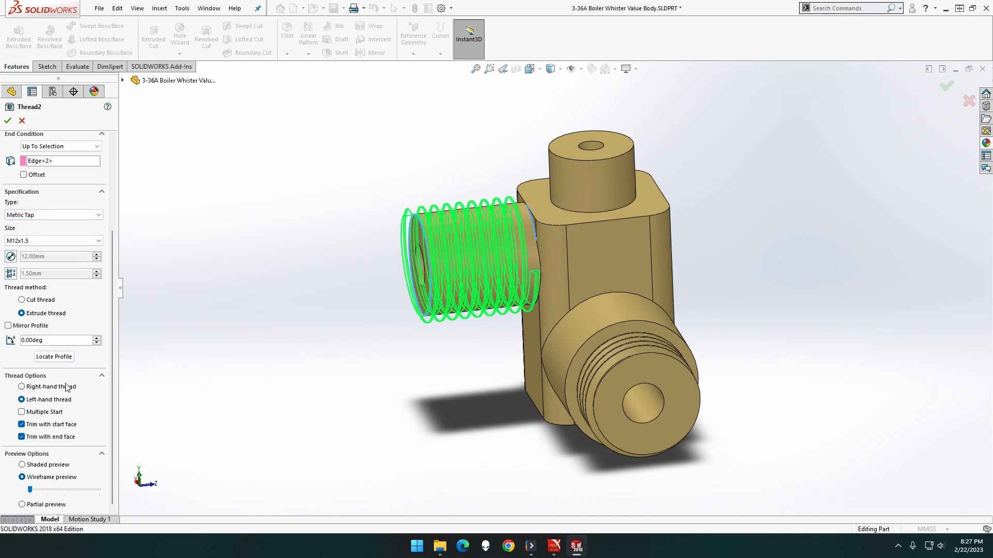
{"action": "left_click", "coordinate": [66, 388]}
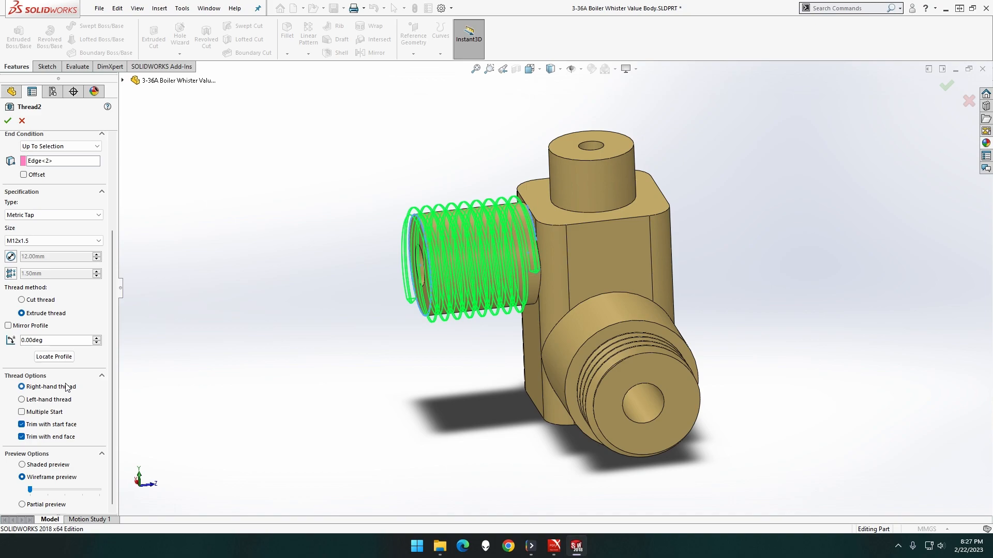
{"action": "left_click", "coordinate": [48, 301]}
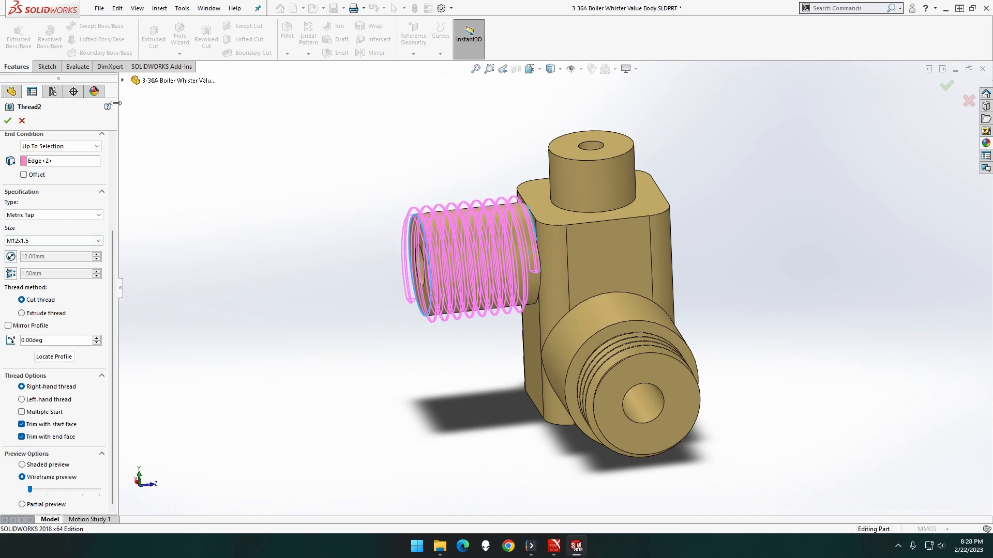
{"action": "left_click", "coordinate": [8, 121]}
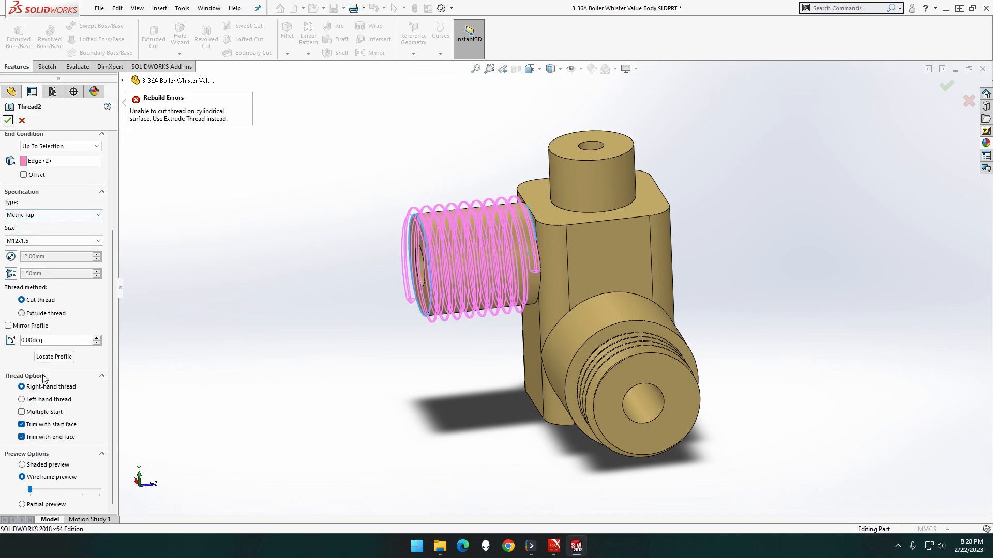
{"action": "left_click", "coordinate": [45, 314]}
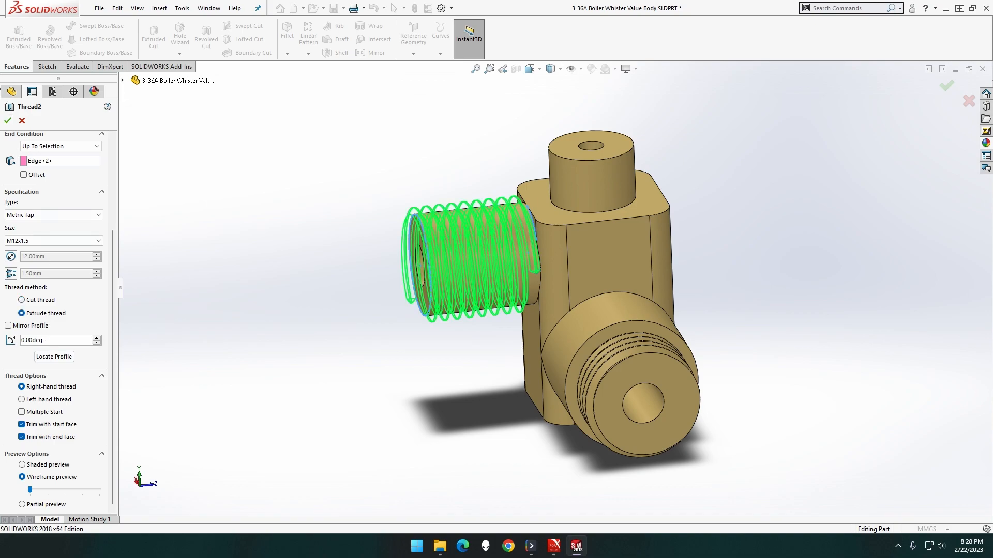
{"action": "left_click", "coordinate": [7, 120]}
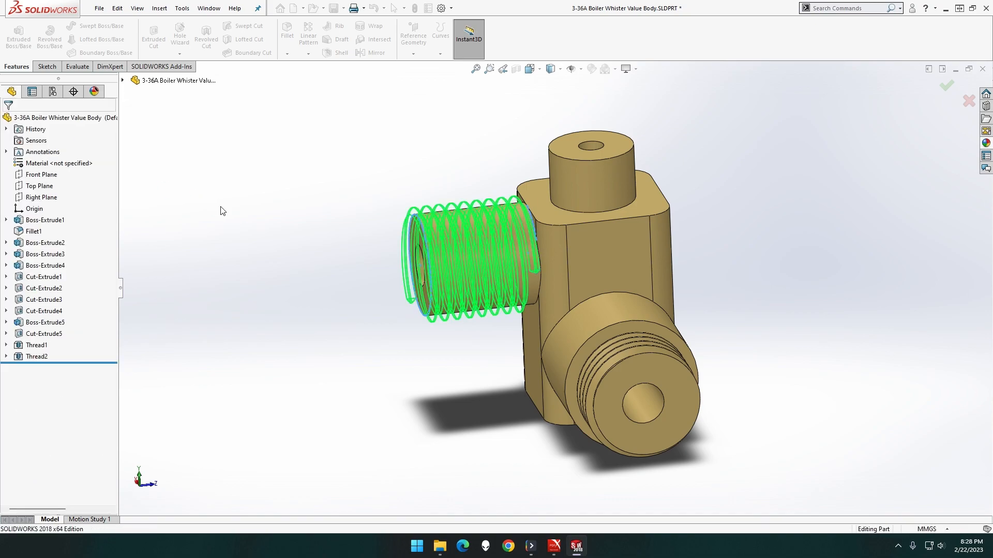
{"action": "middle_click_drag", "start_coordinate": [321, 265], "coordinate": [352, 331]}
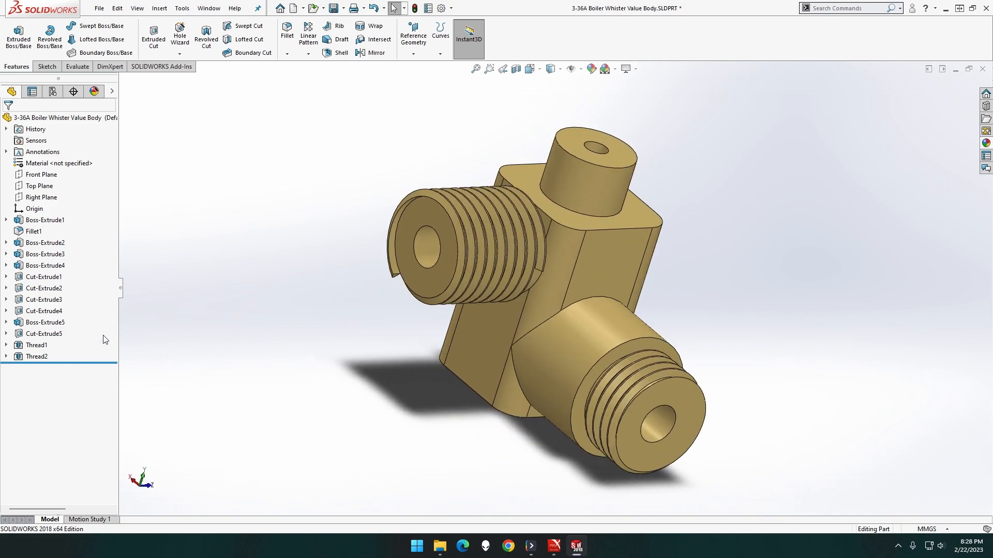
Step: Open the upper side boss's thread feature for editing
{"action": "left_click", "coordinate": [32, 356]}
{"action": "left_click", "coordinate": [26, 326]}
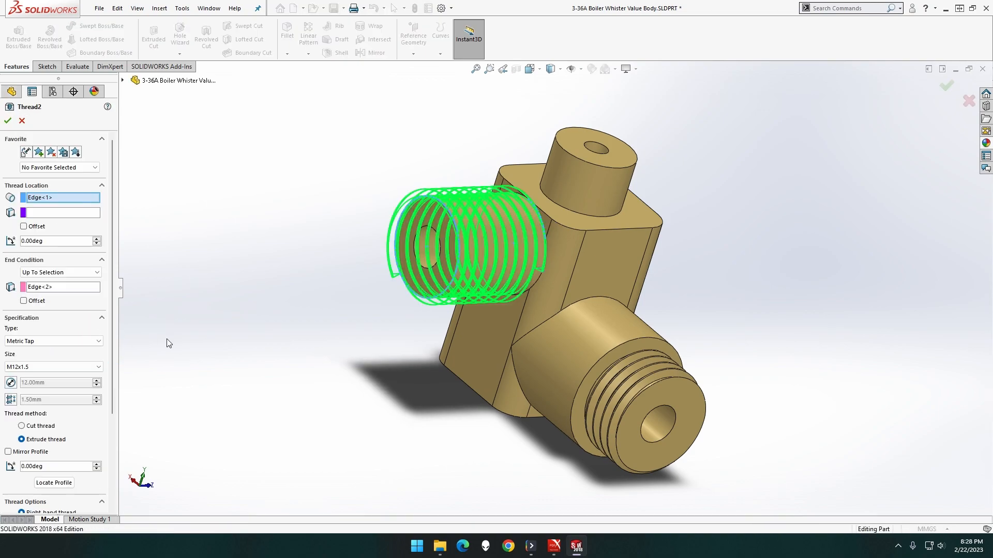
{"action": "scroll", "coordinate": [113, 383], "scroll_direction": "down", "scroll_amount": 2}
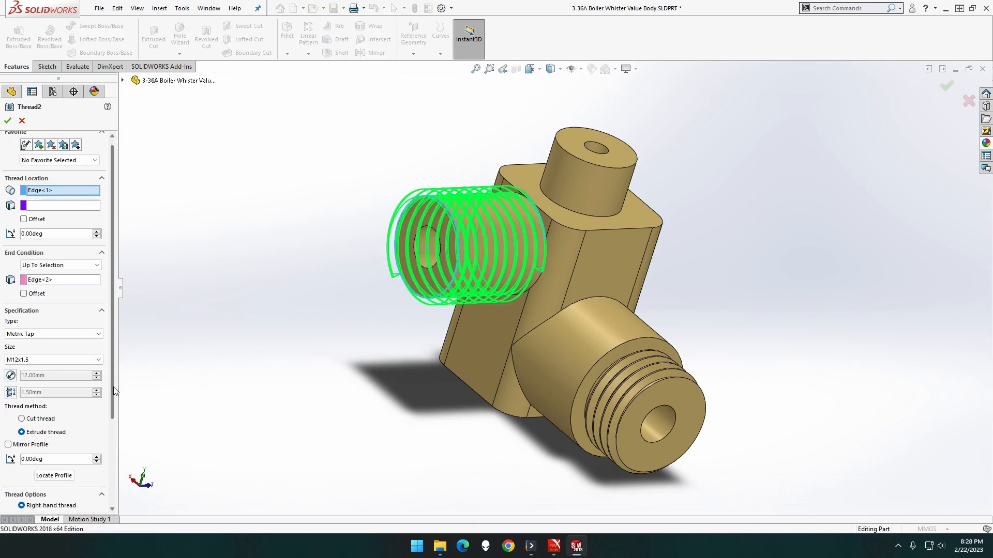
Step: Try a 1.00 mm end offset on the upper side boss's thread in the default direction, and remove the offset
{"action": "left_click", "coordinate": [39, 294]}
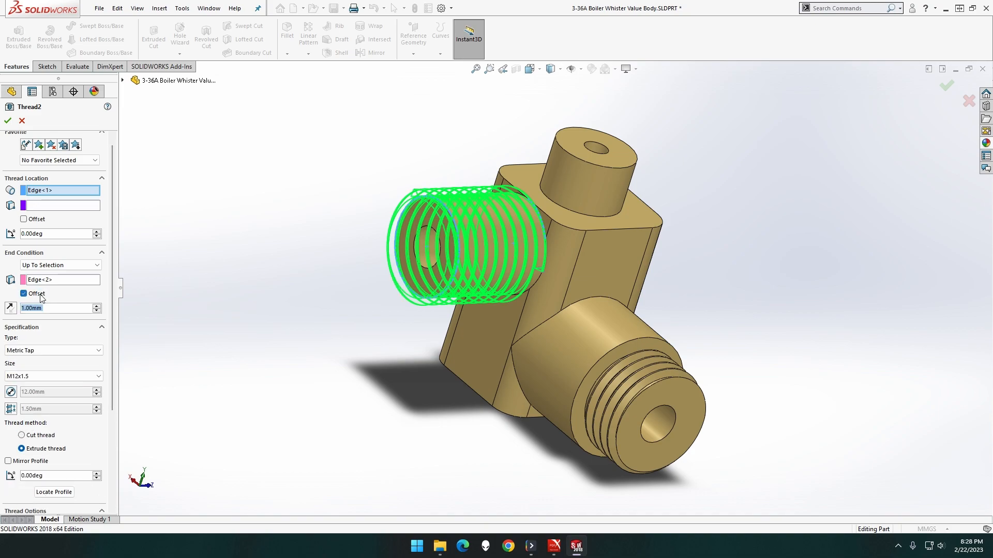
{"action": "middle_click_drag", "start_coordinate": [326, 303], "coordinate": [288, 299]}
{"action": "left_click", "coordinate": [97, 311]}
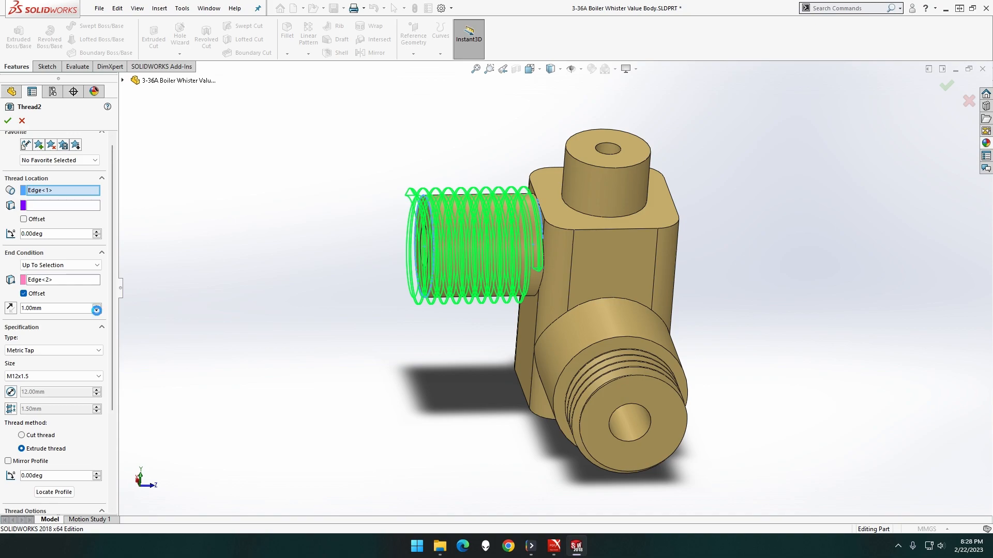
{"action": "left_click", "coordinate": [97, 306]}
{"action": "left_click", "coordinate": [97, 312]}
{"action": "left_click", "coordinate": [23, 294]}
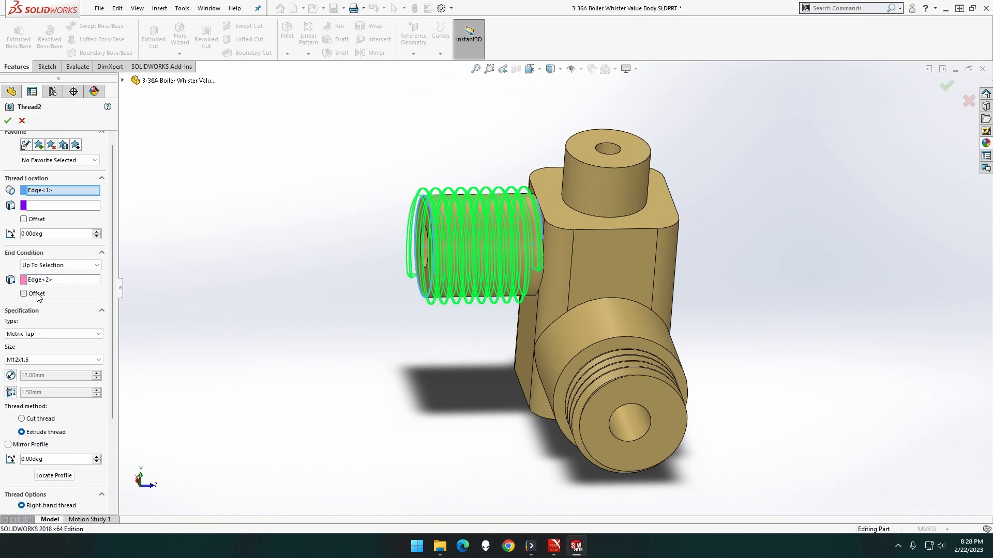
Step: Offset the end of the upper side boss's thread by 1.00 mm in the reversed direction and apply the edit
{"action": "left_click", "coordinate": [24, 294]}
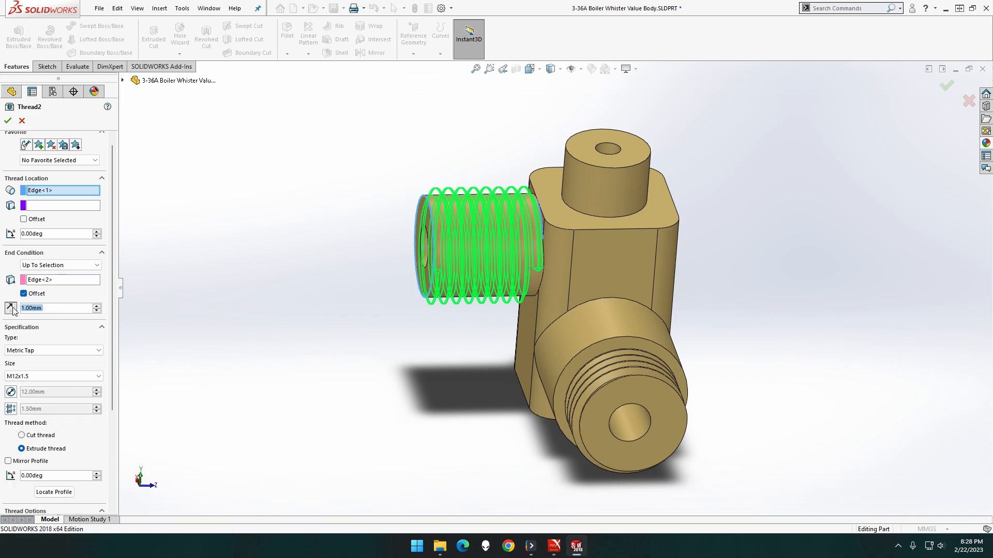
{"action": "left_click", "coordinate": [10, 308]}
{"action": "middle_click_drag", "start_coordinate": [340, 309], "coordinate": [326, 302]}
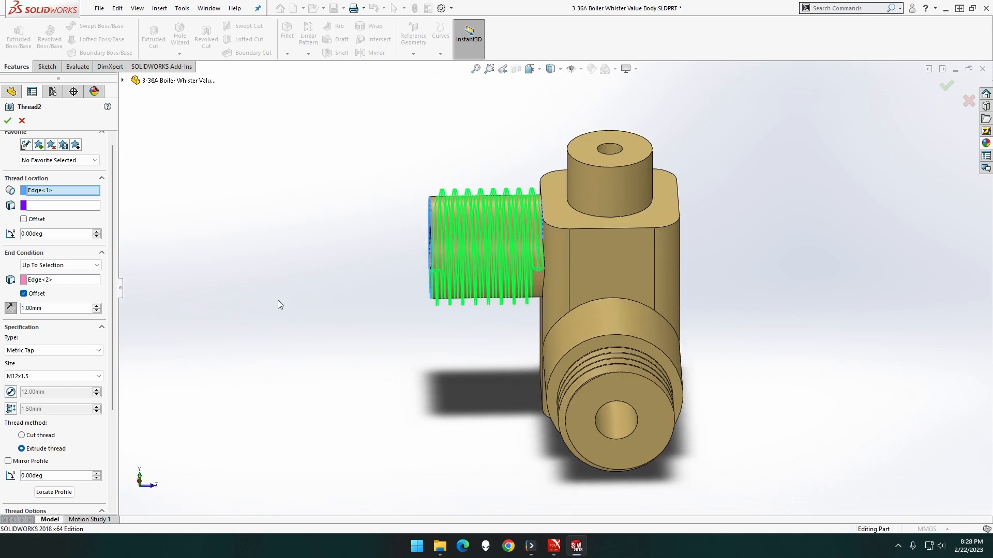
{"action": "left_click", "coordinate": [8, 120]}
Step: Set up an M12x1.5 thread in the block's large underside bore, from its inner edge up to its opening edge
{"action": "middle_click_drag", "start_coordinate": [360, 251], "coordinate": [446, 264]}
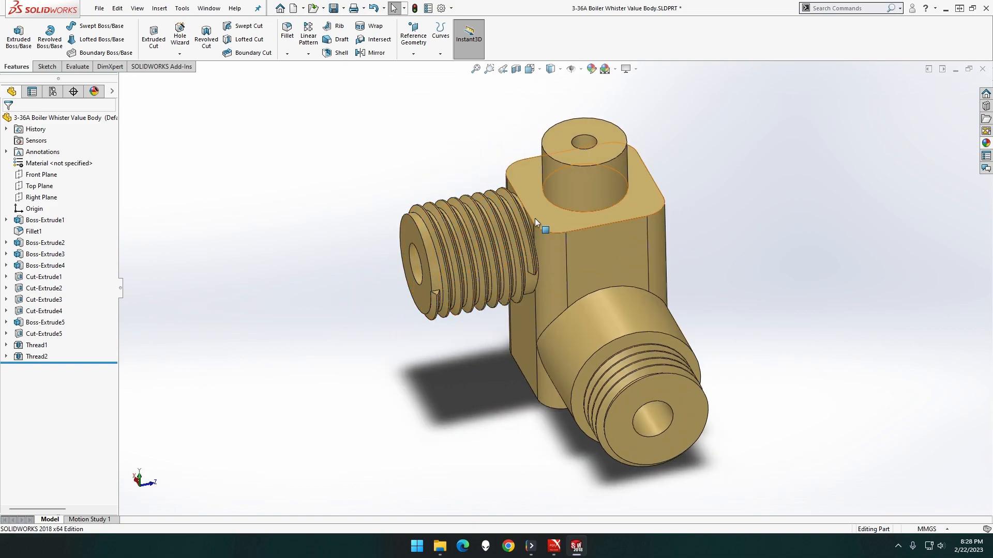
{"action": "middle_click_drag", "start_coordinate": [372, 286], "coordinate": [335, 281]}
{"action": "middle_click_drag", "start_coordinate": [403, 308], "coordinate": [603, 347]}
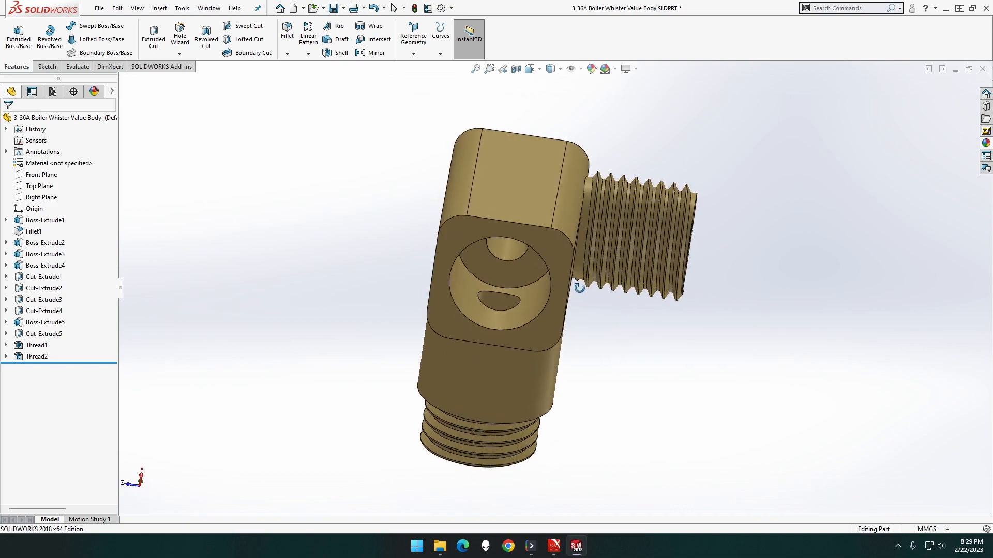
{"action": "scroll", "coordinate": [603, 347], "scroll_direction": "down", "scroll_amount": 2}
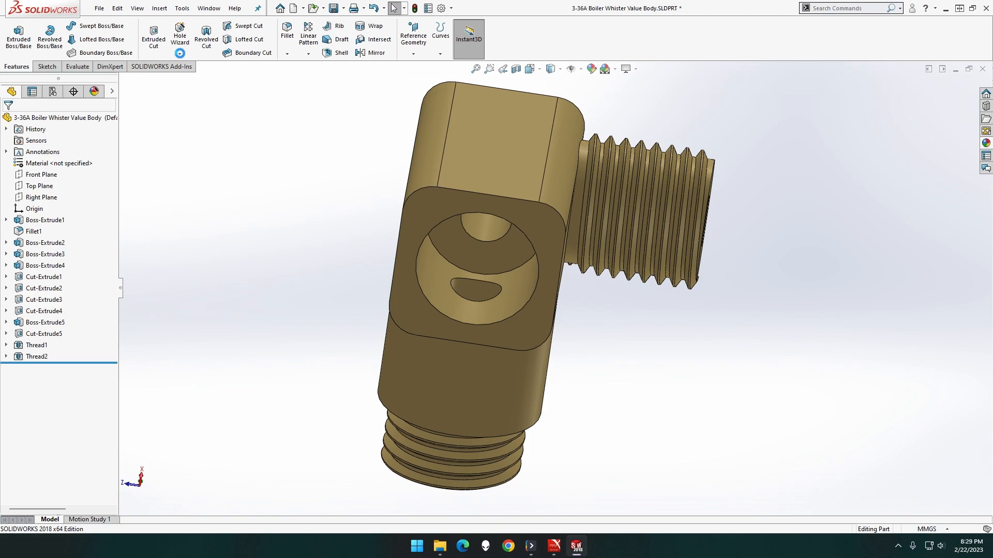
{"action": "left_click", "coordinate": [179, 54]}
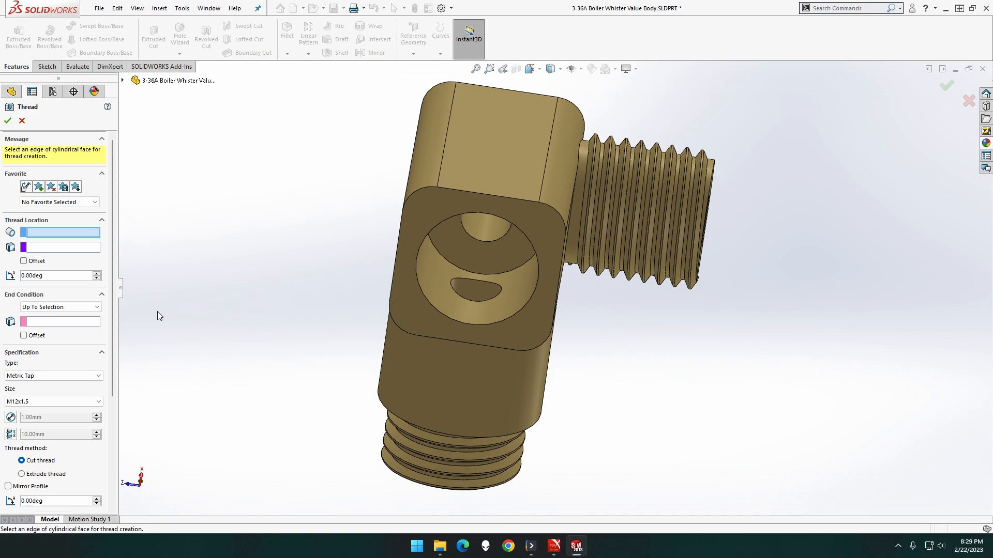
{"action": "left_click", "coordinate": [484, 274]}
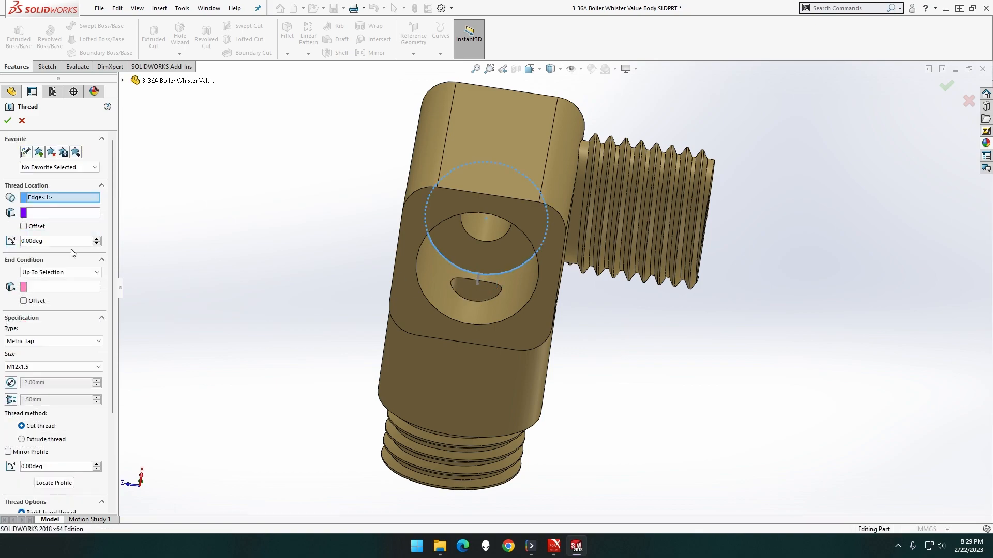
{"action": "left_click", "coordinate": [57, 288]}
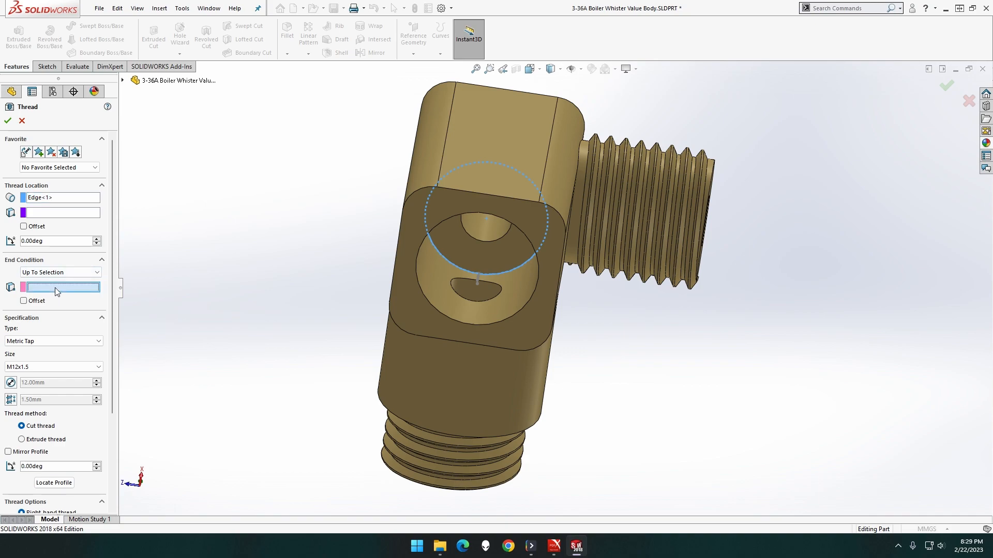
{"action": "left_click", "coordinate": [486, 324]}
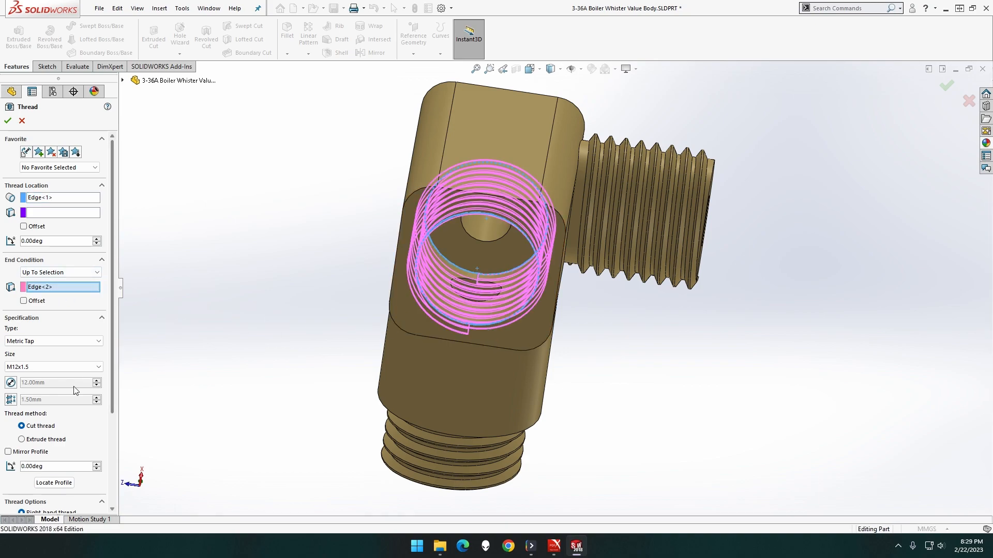
Step: Trim the underside bore's thread with its start and end faces, trying Extrude thread before creating it with the Cut thread method
{"action": "left_click", "coordinate": [52, 439]}
{"action": "scroll", "coordinate": [73, 439], "scroll_direction": "down", "scroll_amount": 5}
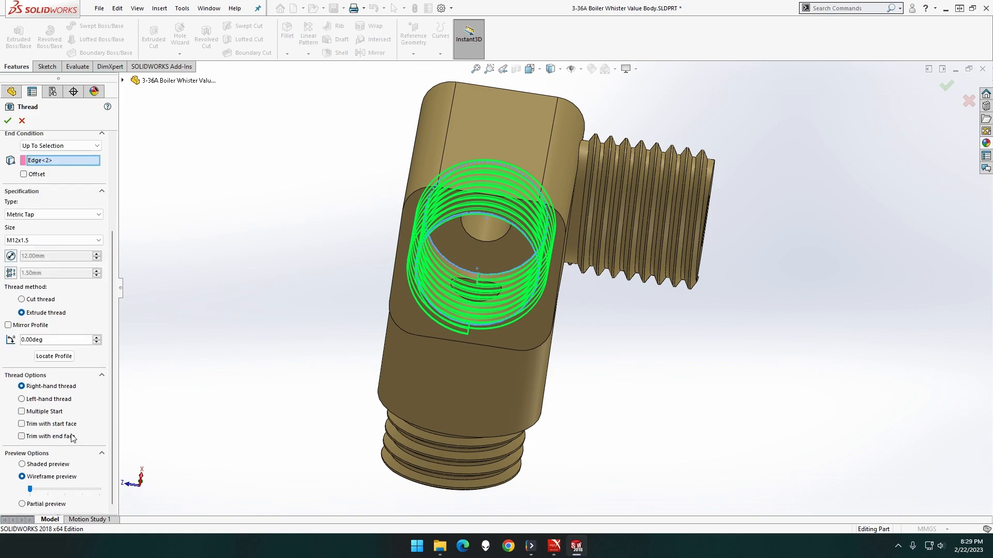
{"action": "left_click", "coordinate": [64, 435]}
{"action": "left_click", "coordinate": [63, 424]}
{"action": "left_click", "coordinate": [8, 122]}
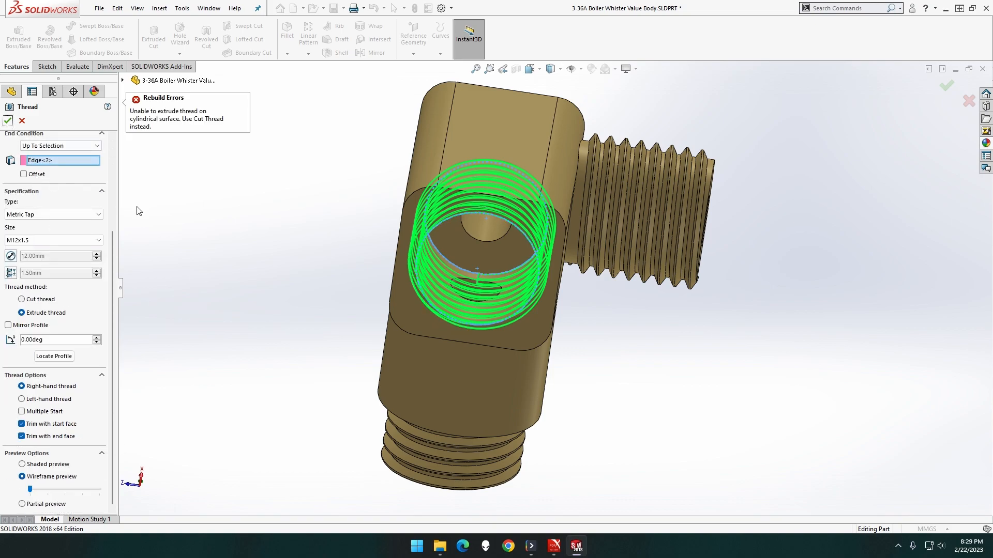
{"action": "left_click", "coordinate": [49, 300]}
{"action": "left_click", "coordinate": [8, 121]}
{"action": "middle_click_drag", "start_coordinate": [190, 225], "coordinate": [195, 253]}
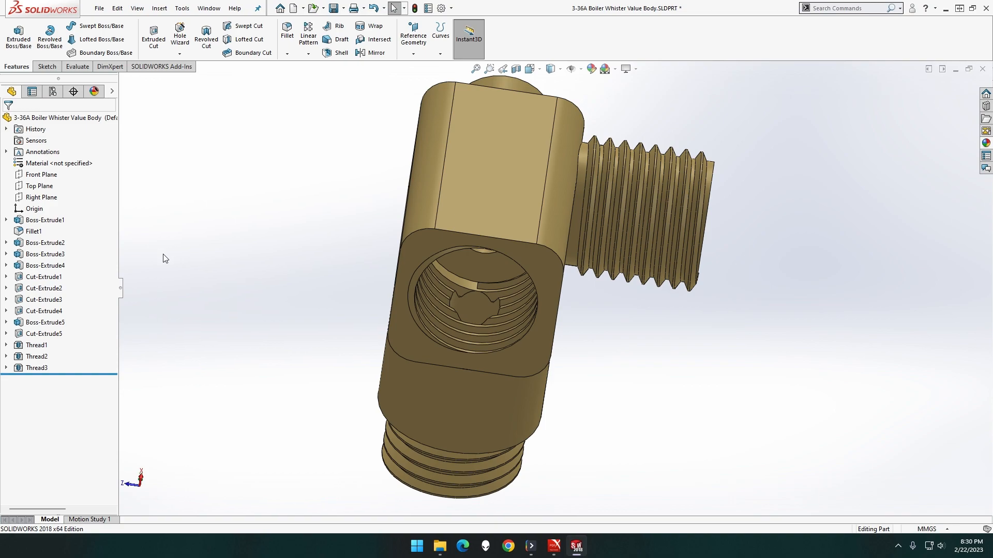
Step: Edit the underside bore's thread to offset its start location by 5 mm
{"action": "left_click", "coordinate": [43, 368]}
{"action": "left_click", "coordinate": [50, 338]}
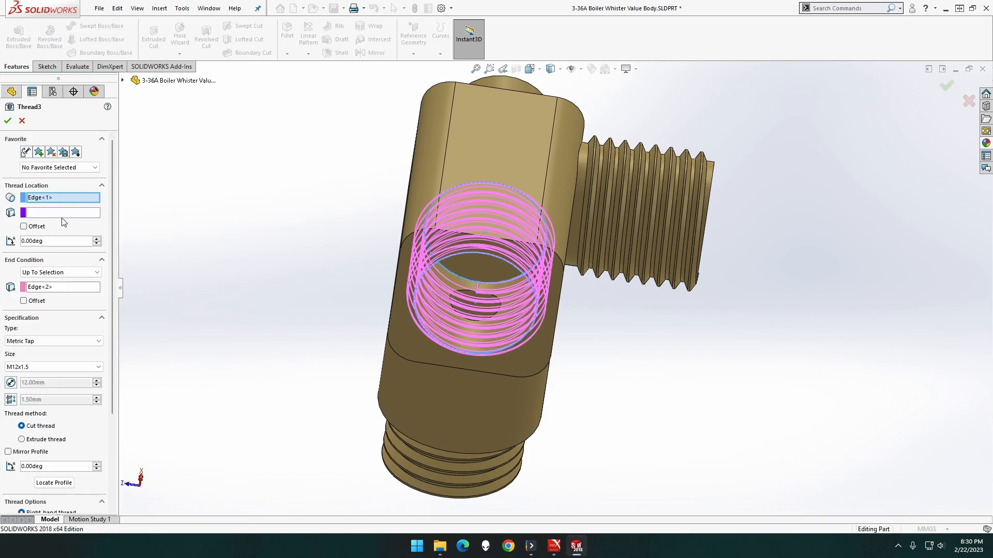
{"action": "left_click", "coordinate": [23, 227]}
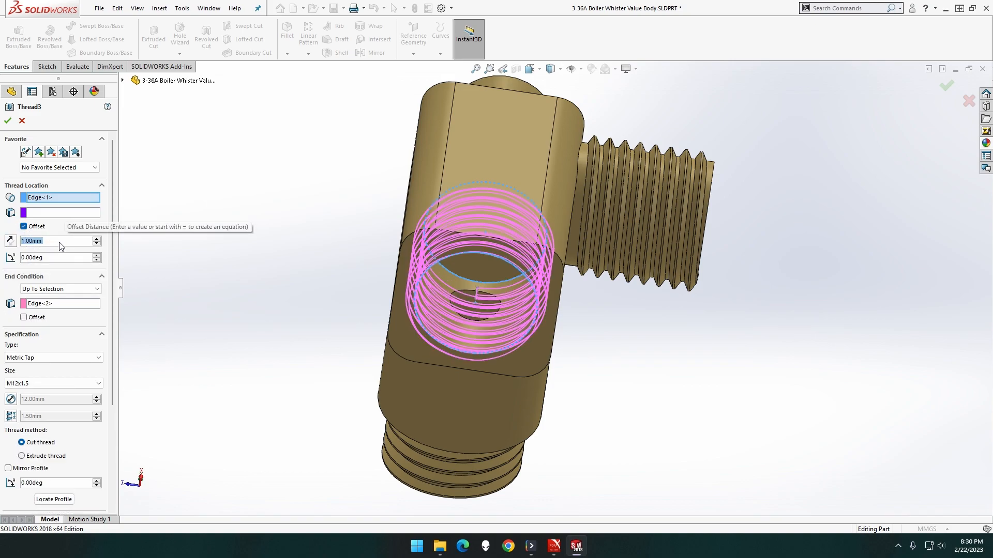
{"action": "type", "text": "5"}
{"action": "key", "text": "Tab"}
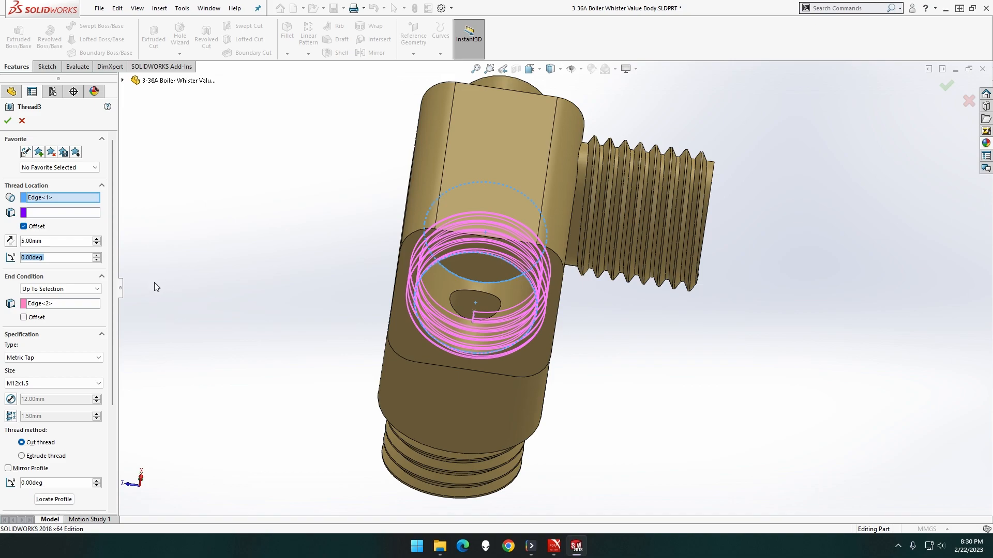
{"action": "key", "text": "Return"}
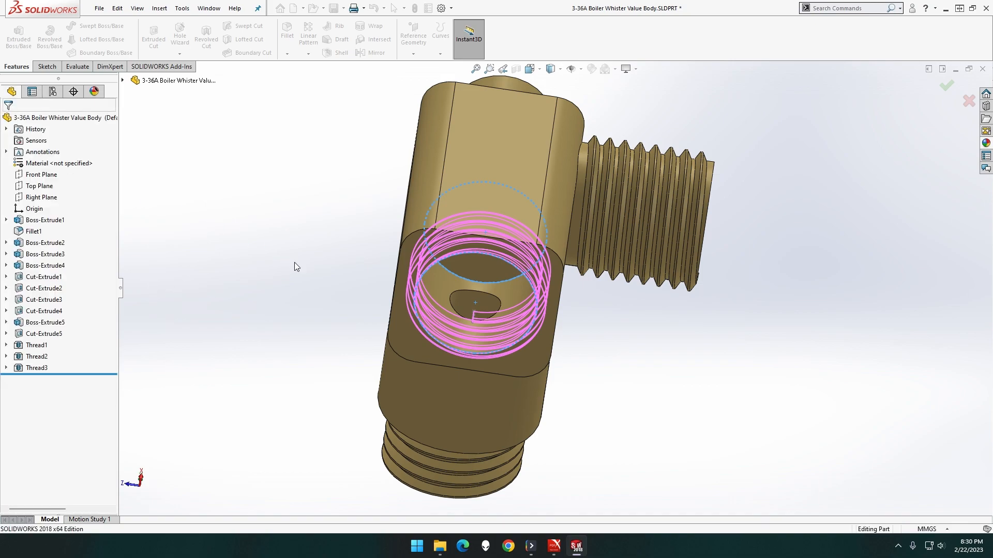
Step: Set up an M10x1.5 thread on the top boss, from its base edge at the block up to its outer end edge
{"action": "middle_click_drag", "start_coordinate": [295, 264], "coordinate": [274, 217]}
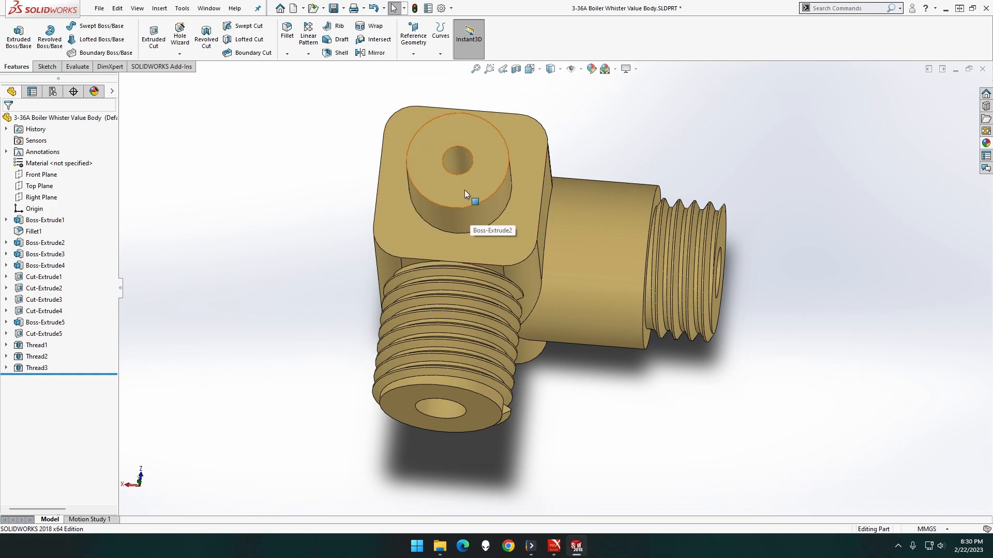
{"action": "left_click", "coordinate": [179, 54]}
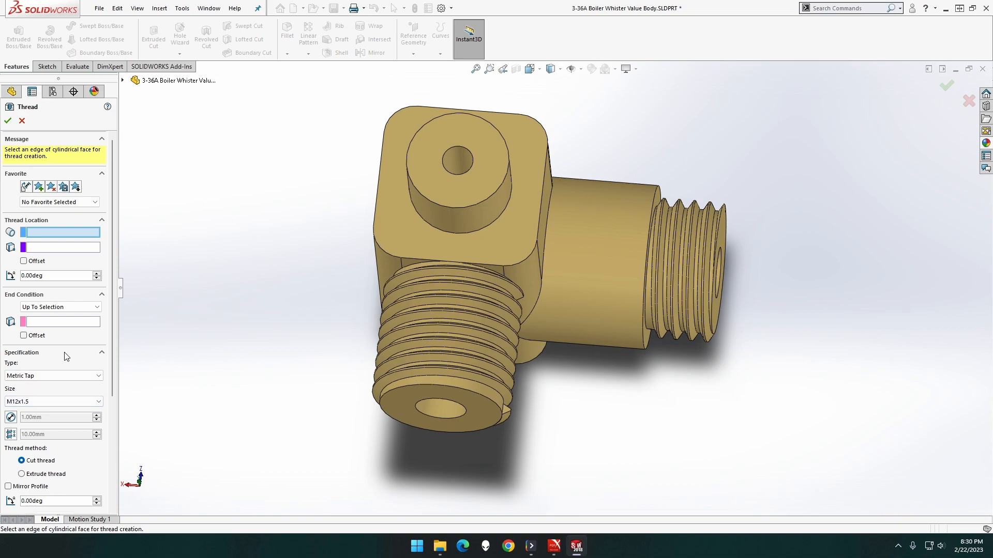
{"action": "scroll", "coordinate": [66, 357], "scroll_direction": "down", "scroll_amount": 3}
{"action": "scroll", "coordinate": [66, 356], "scroll_direction": "up", "scroll_amount": 3}
{"action": "left_click", "coordinate": [56, 402]}
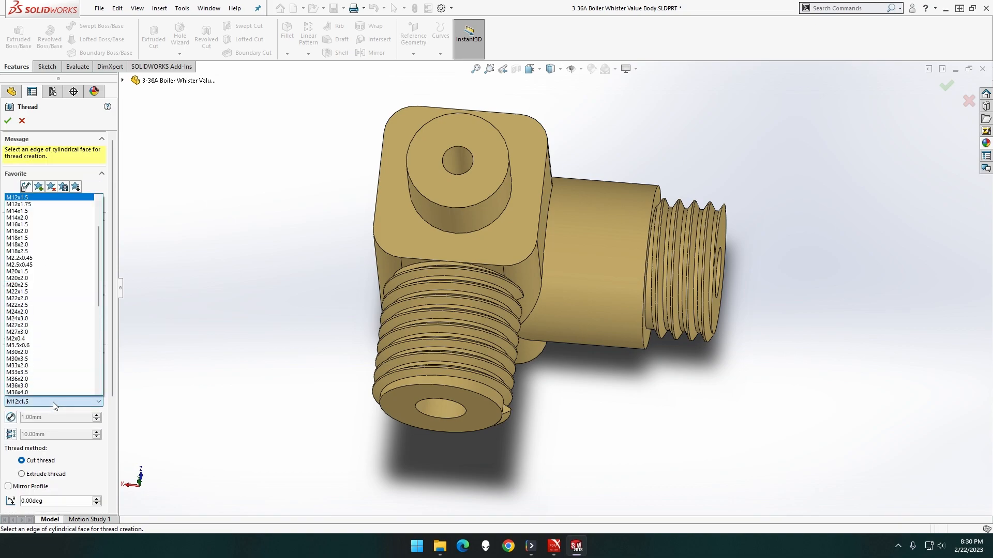
{"action": "scroll", "coordinate": [50, 267], "scroll_direction": "up", "scroll_amount": 2}
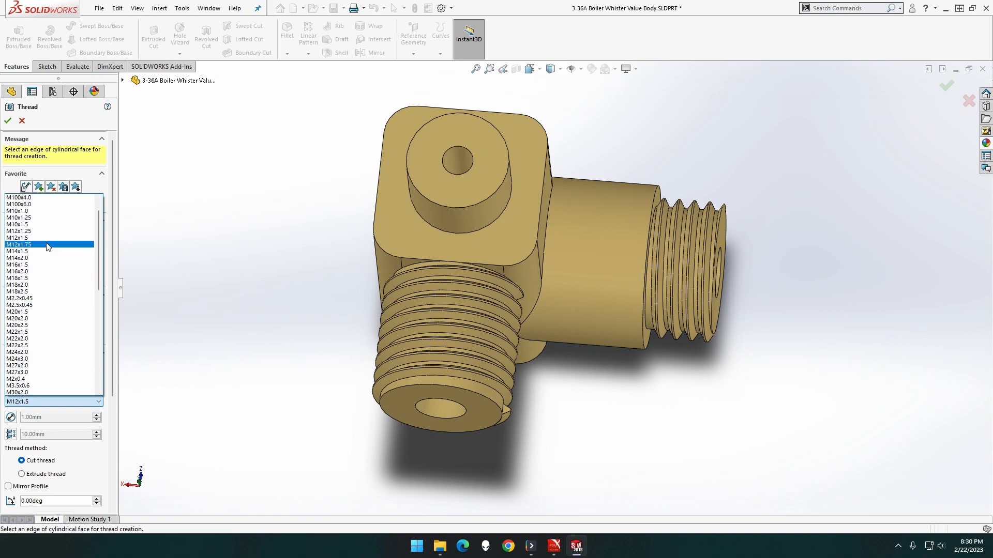
{"action": "left_click", "coordinate": [47, 225]}
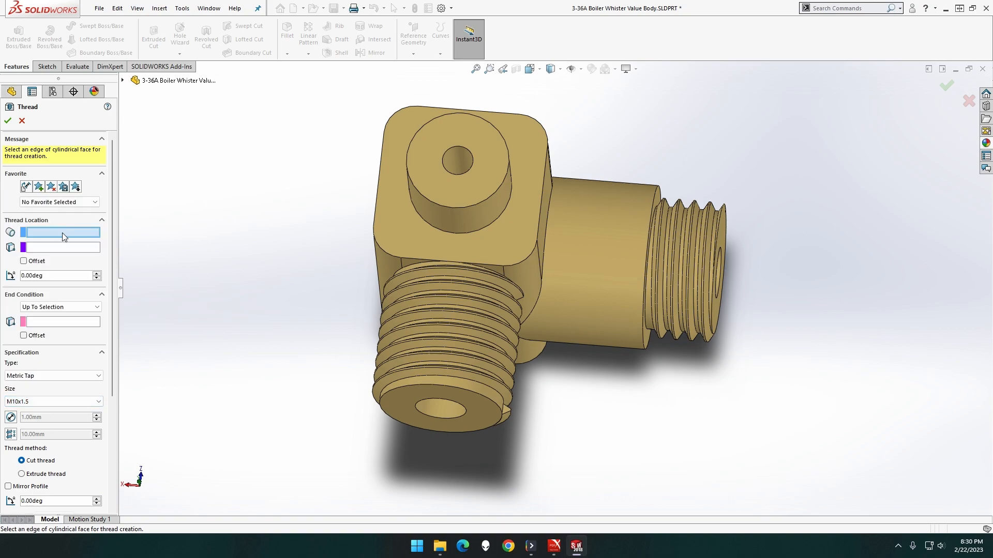
{"action": "left_click", "coordinate": [442, 231]}
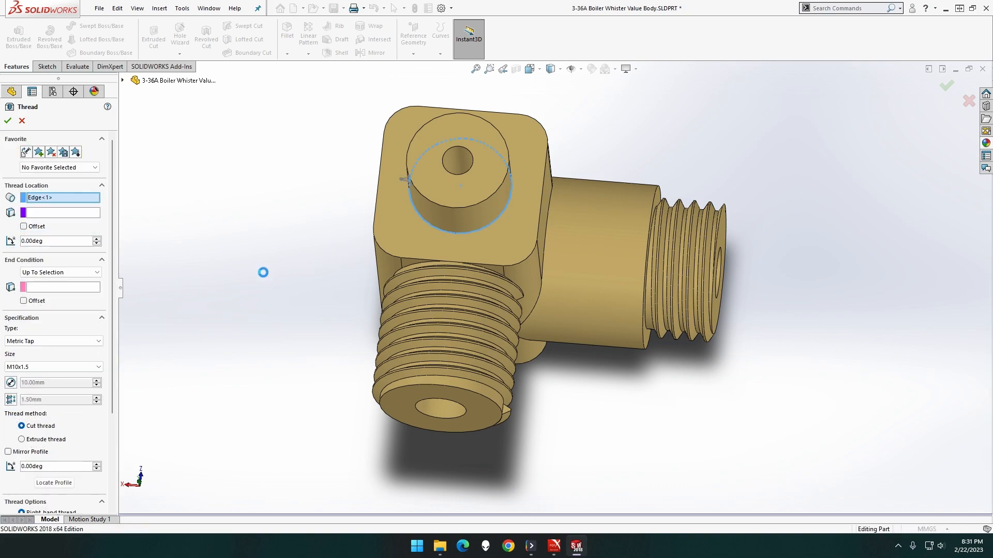
{"action": "left_click", "coordinate": [68, 287]}
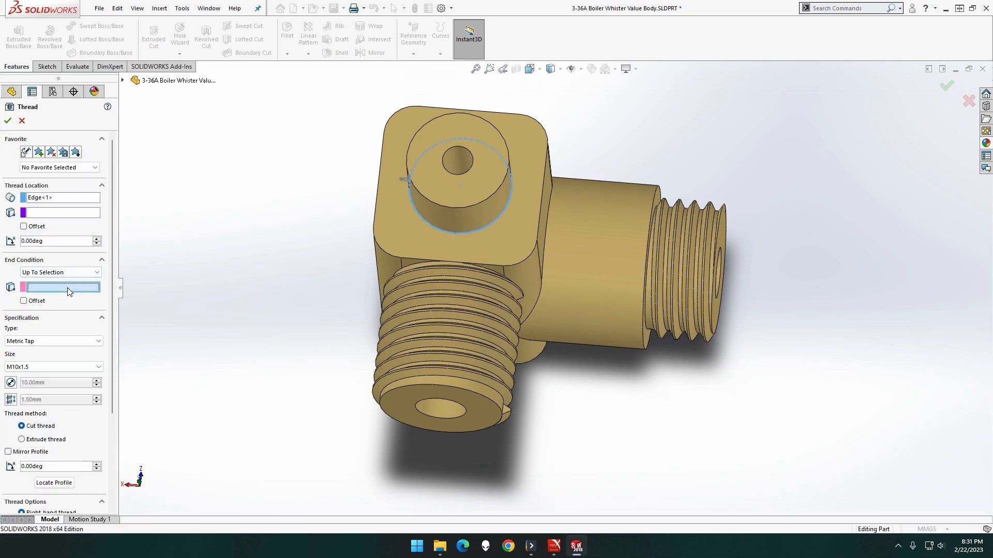
{"action": "left_click", "coordinate": [454, 206]}
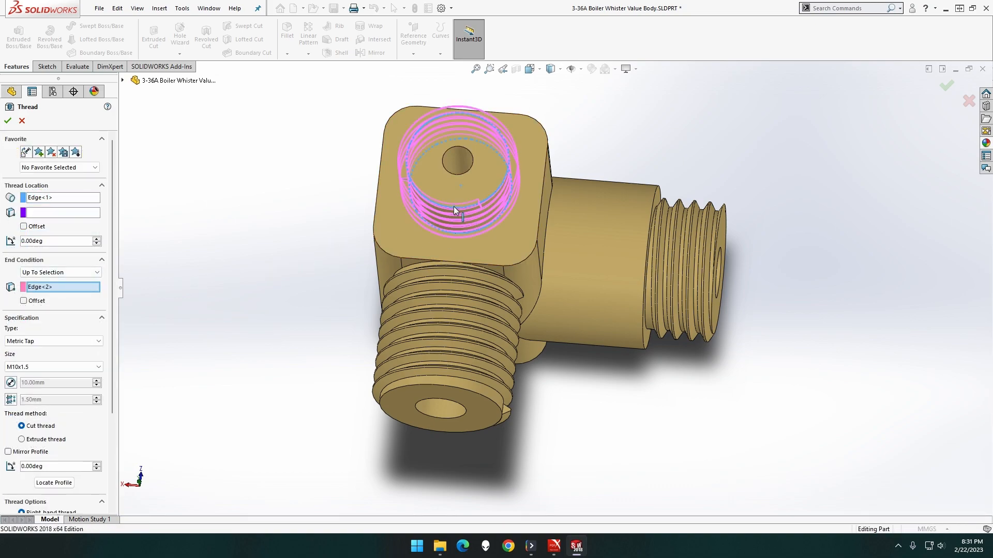
Step: Create the top boss's thread with the Extrude thread method, trimmed with the start and end faces
{"action": "left_click", "coordinate": [45, 439]}
{"action": "scroll", "coordinate": [77, 440], "scroll_direction": "down", "scroll_amount": 3}
{"action": "left_click", "coordinate": [72, 437]}
{"action": "left_click", "coordinate": [68, 424]}
{"action": "left_click", "coordinate": [8, 121]}
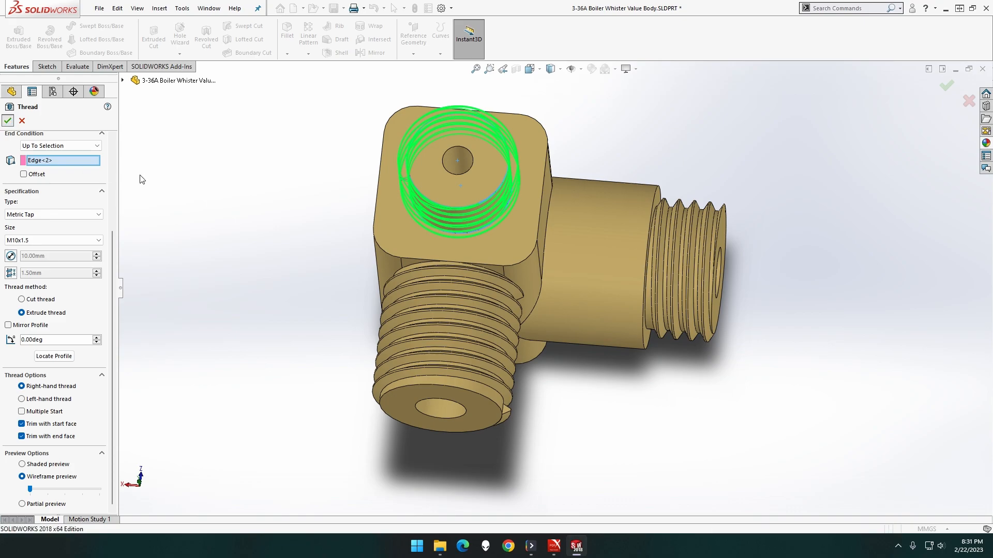
{"action": "middle_click_drag", "start_coordinate": [562, 162], "coordinate": [363, 185]}
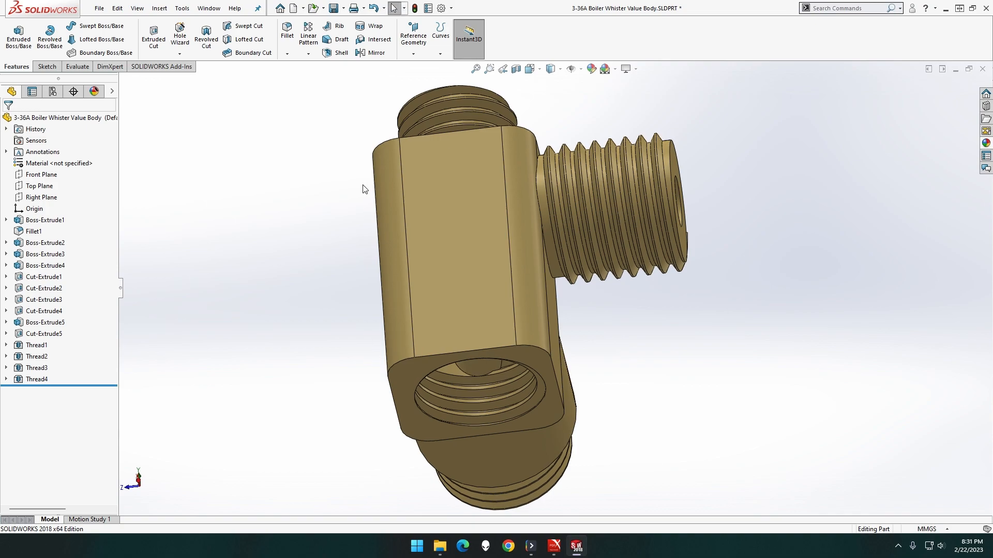
{"action": "middle_click_drag", "start_coordinate": [364, 191], "coordinate": [247, 187]}
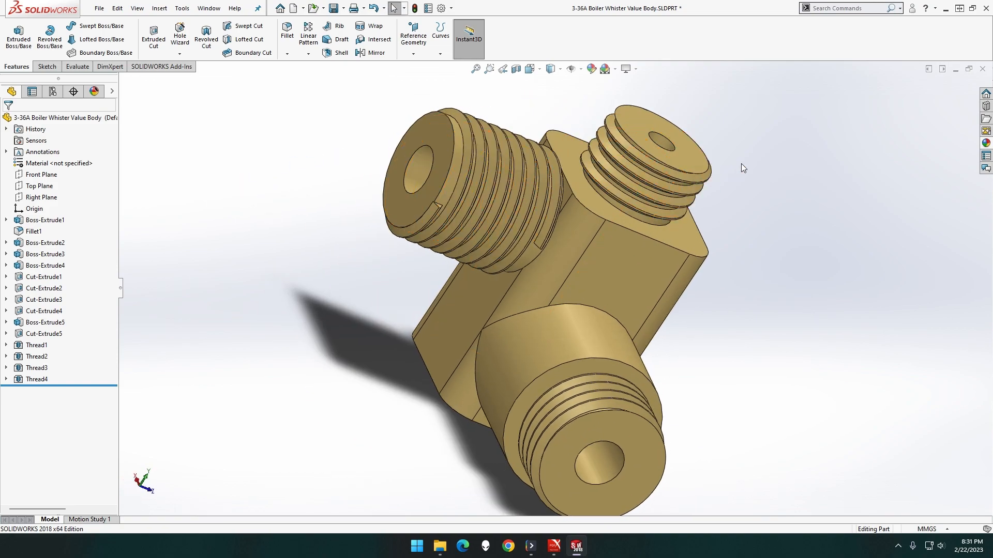
{"action": "scroll", "coordinate": [668, 360], "scroll_direction": "up", "scroll_amount": 2}
{"action": "mouse_move", "coordinate": [668, 361]}
{"action": "middle_mouse_down"}
{"action": "mouse_move", "coordinate": [594, 328]}
{"action": "mouse_move", "coordinate": [673, 346]}
{"action": "middle_mouse_up"}
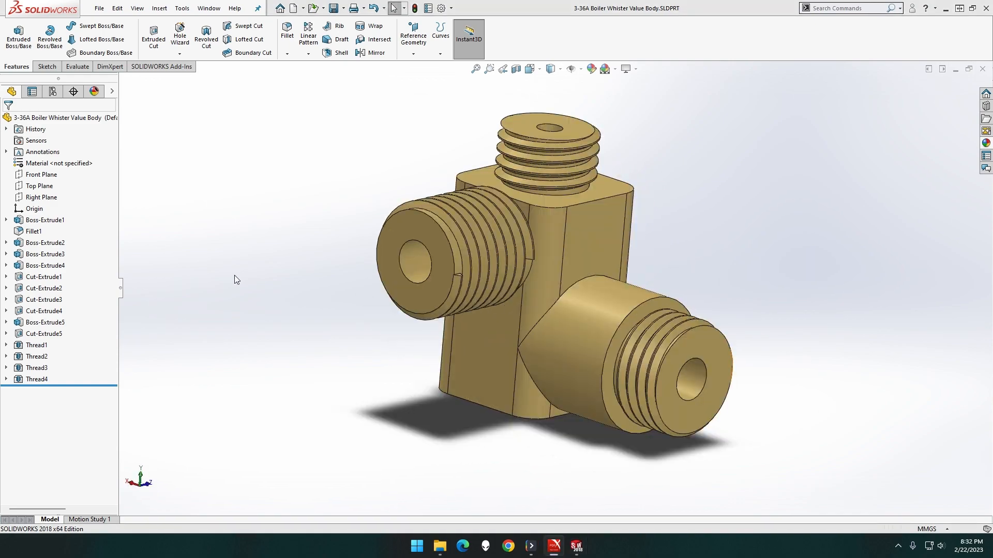